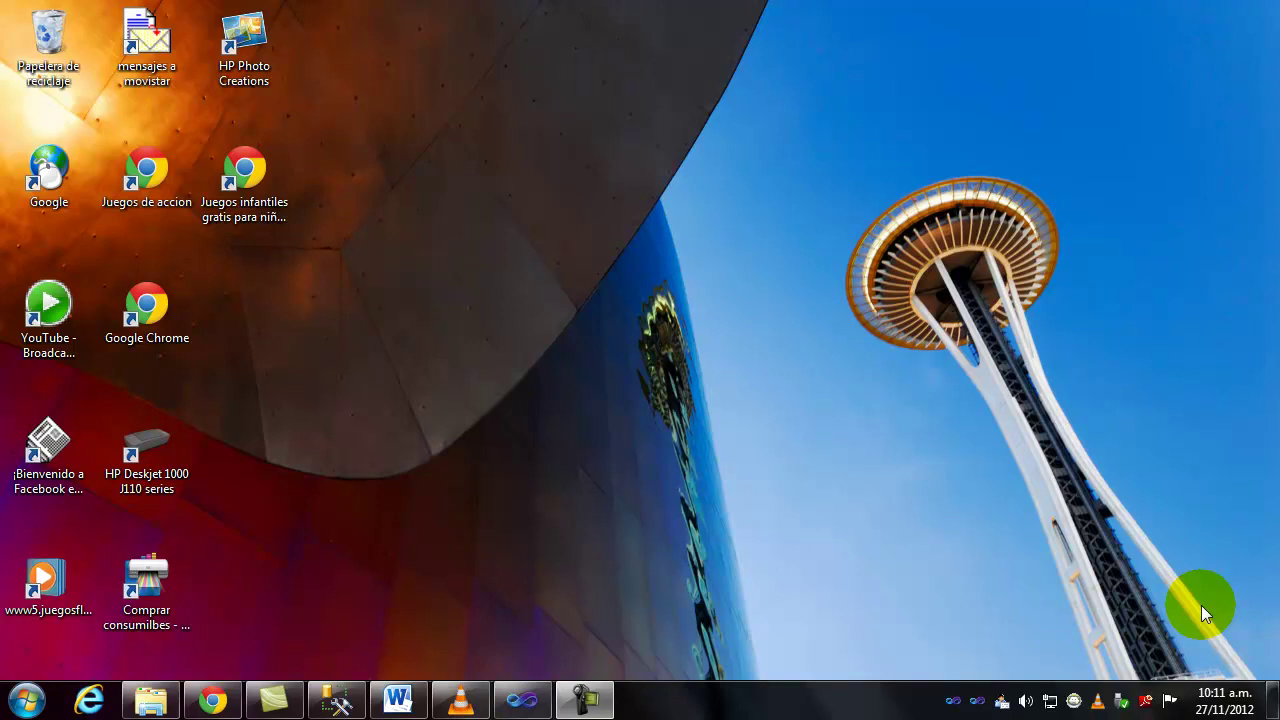
Switch to SQL Server Management Studio and examine the dbo.Alumno table of bdalumno, its subfolders and its records
{"action": "left_click", "coordinate": [336, 701]}
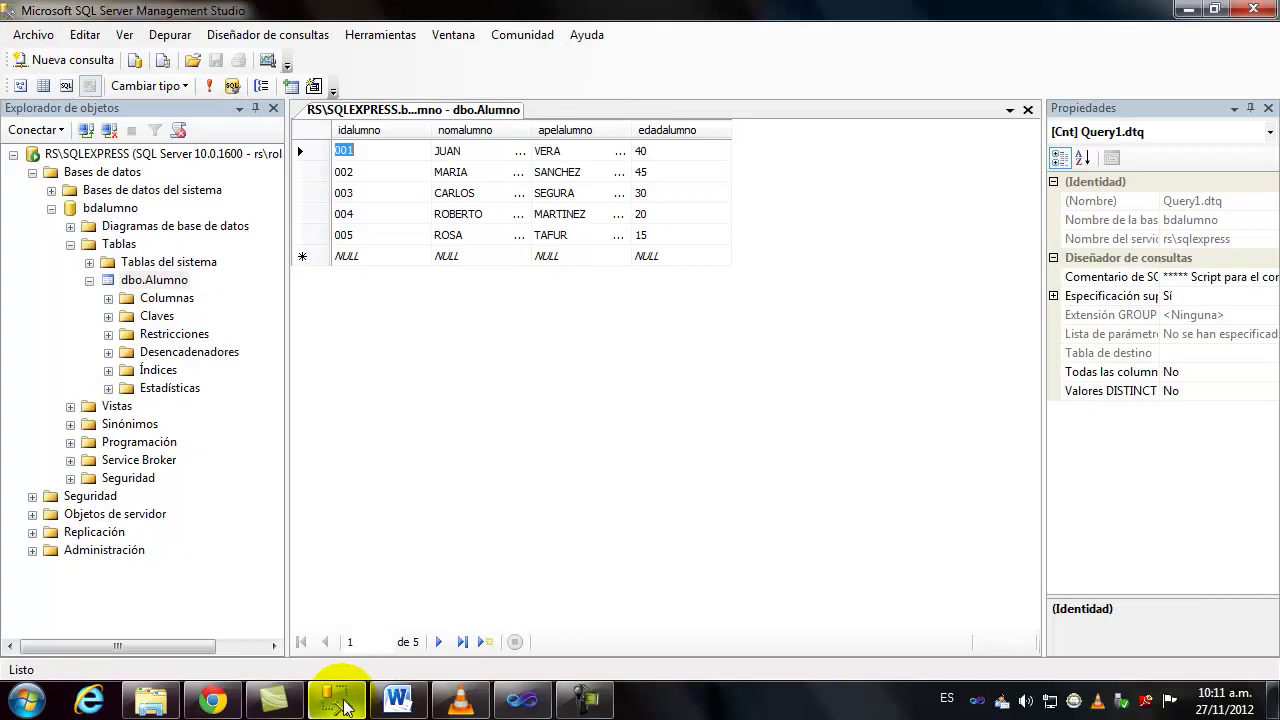
{"action": "left_click", "coordinate": [152, 280]}
{"action": "left_click", "coordinate": [89, 280]}
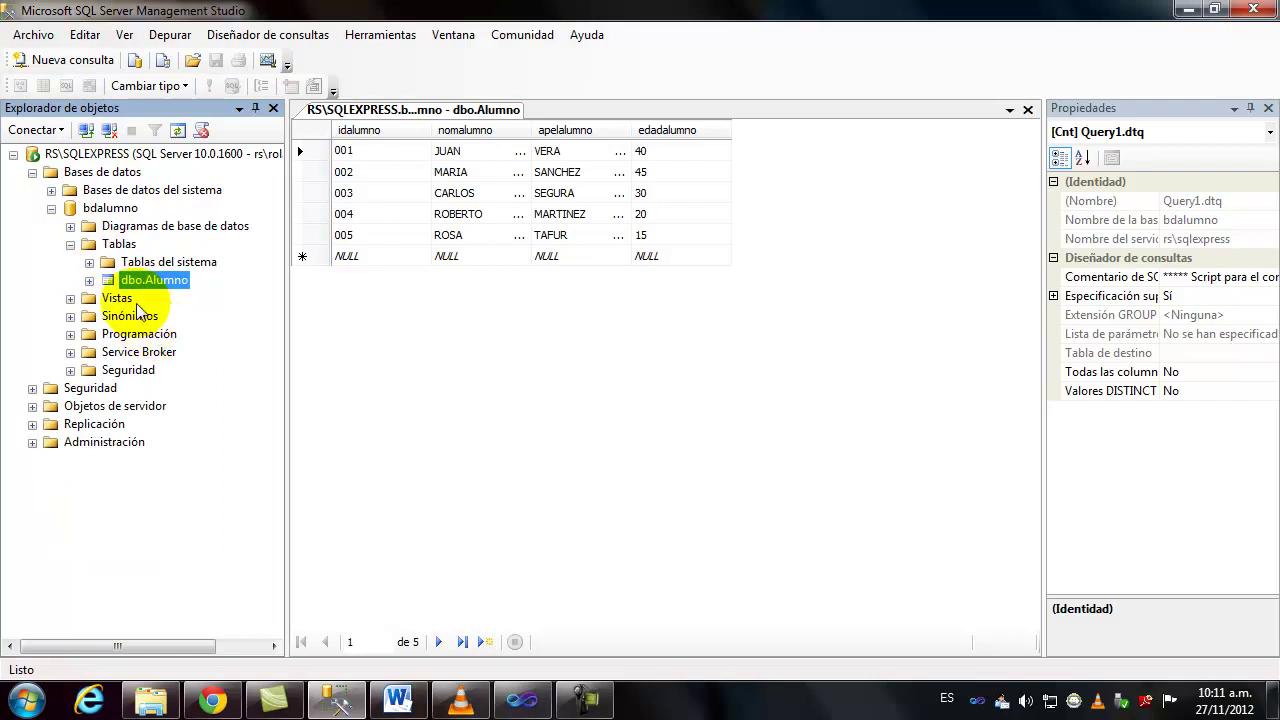
{"action": "left_click", "coordinate": [89, 280]}
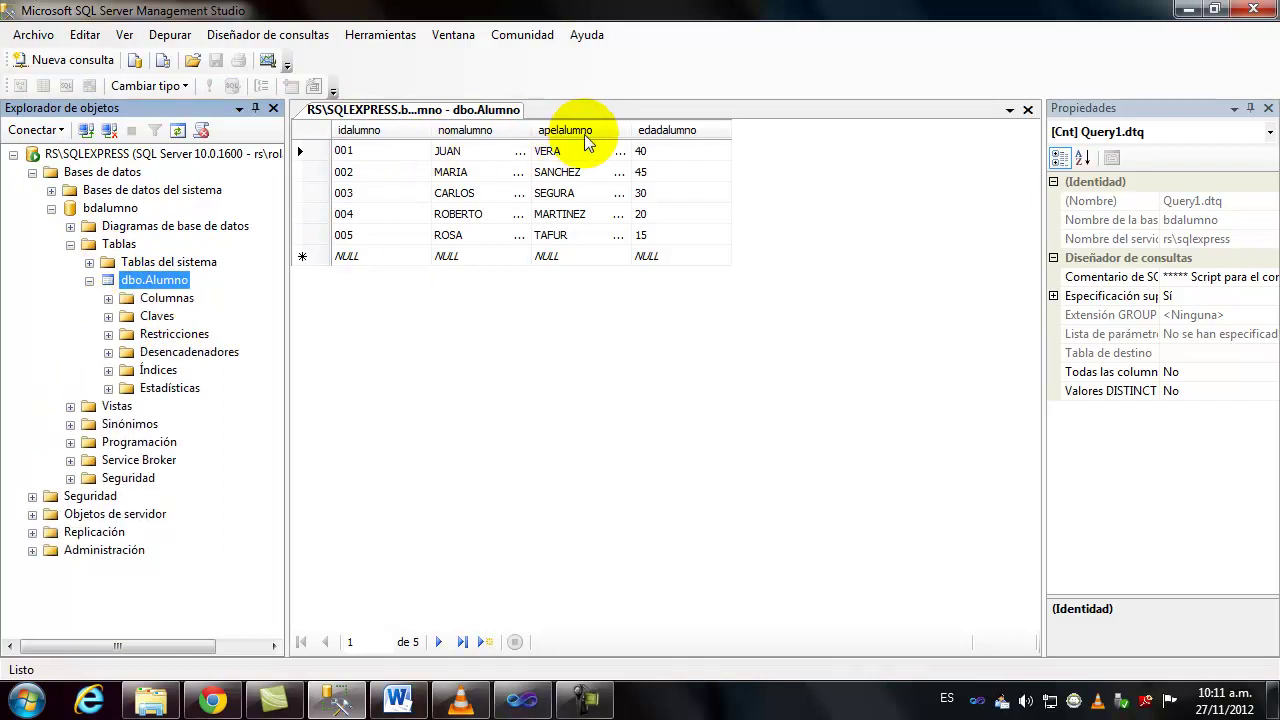
{"action": "left_click", "coordinate": [1188, 12]}
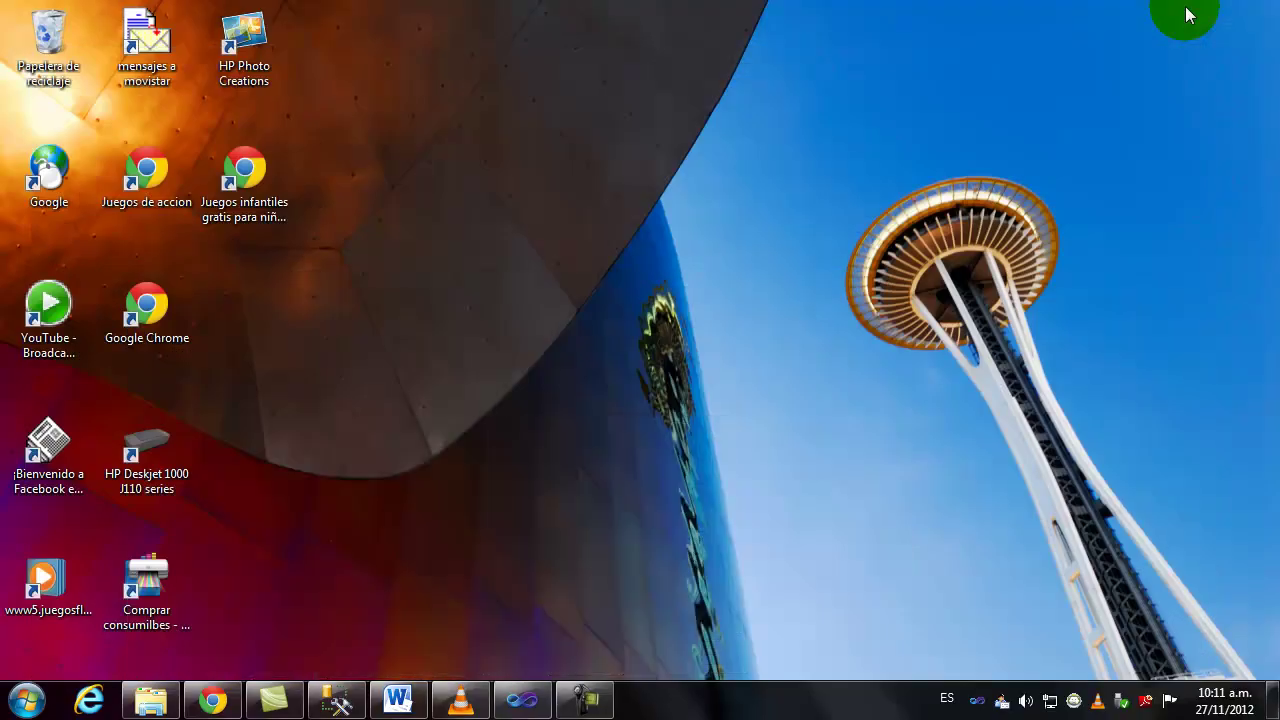
Switch to Visual Studio, stop the running ProySisDemo session, debug the project again and start a session from the Acceso form
{"action": "left_click", "coordinate": [522, 699]}
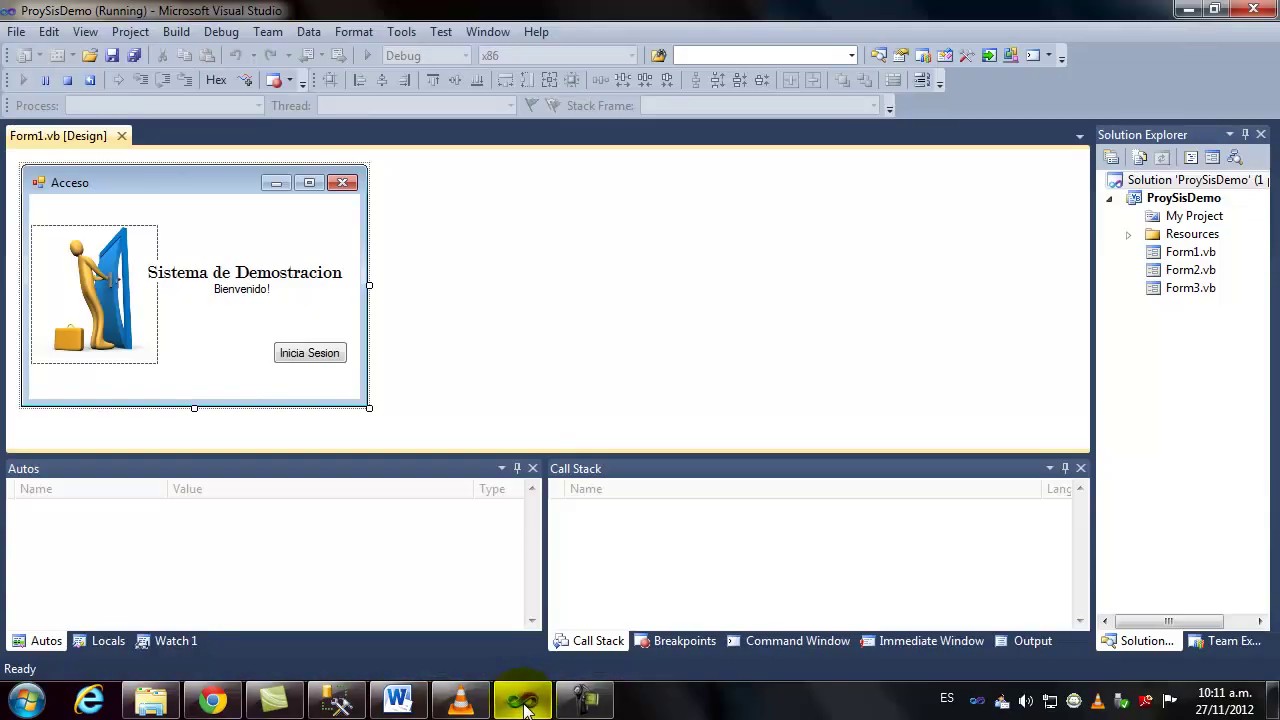
{"action": "left_click", "coordinate": [68, 81]}
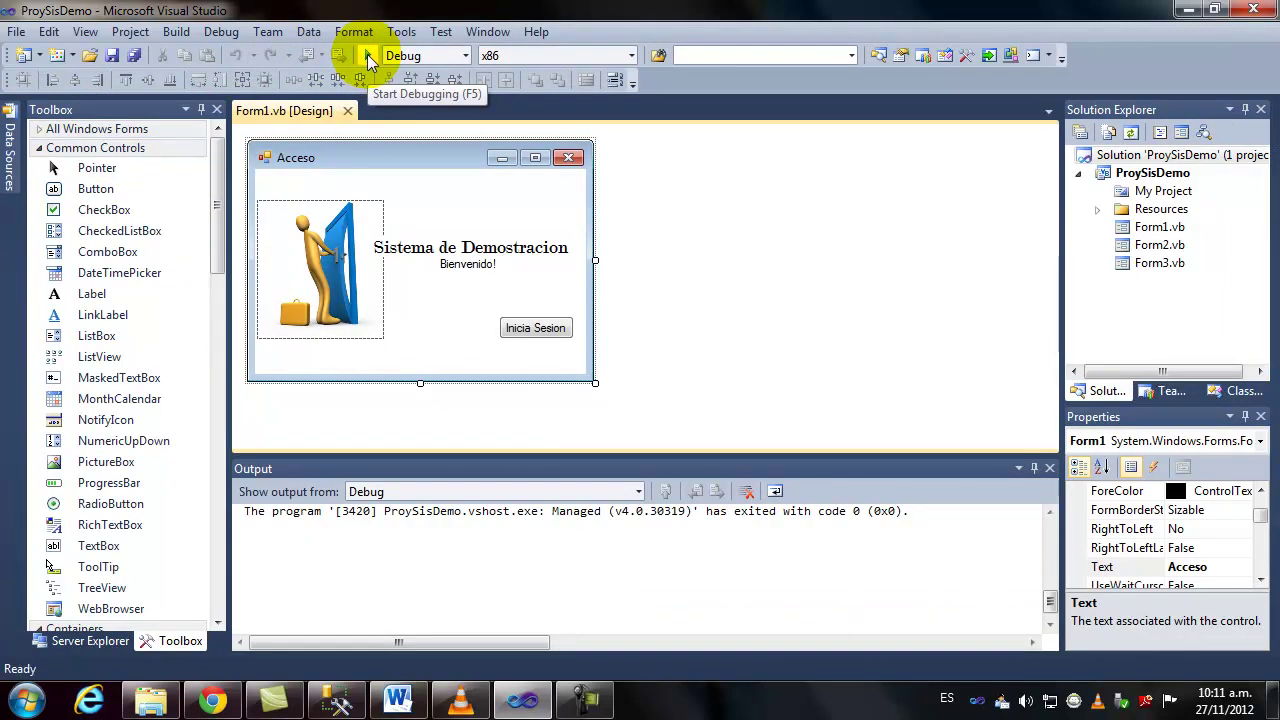
{"action": "left_click", "coordinate": [369, 57]}
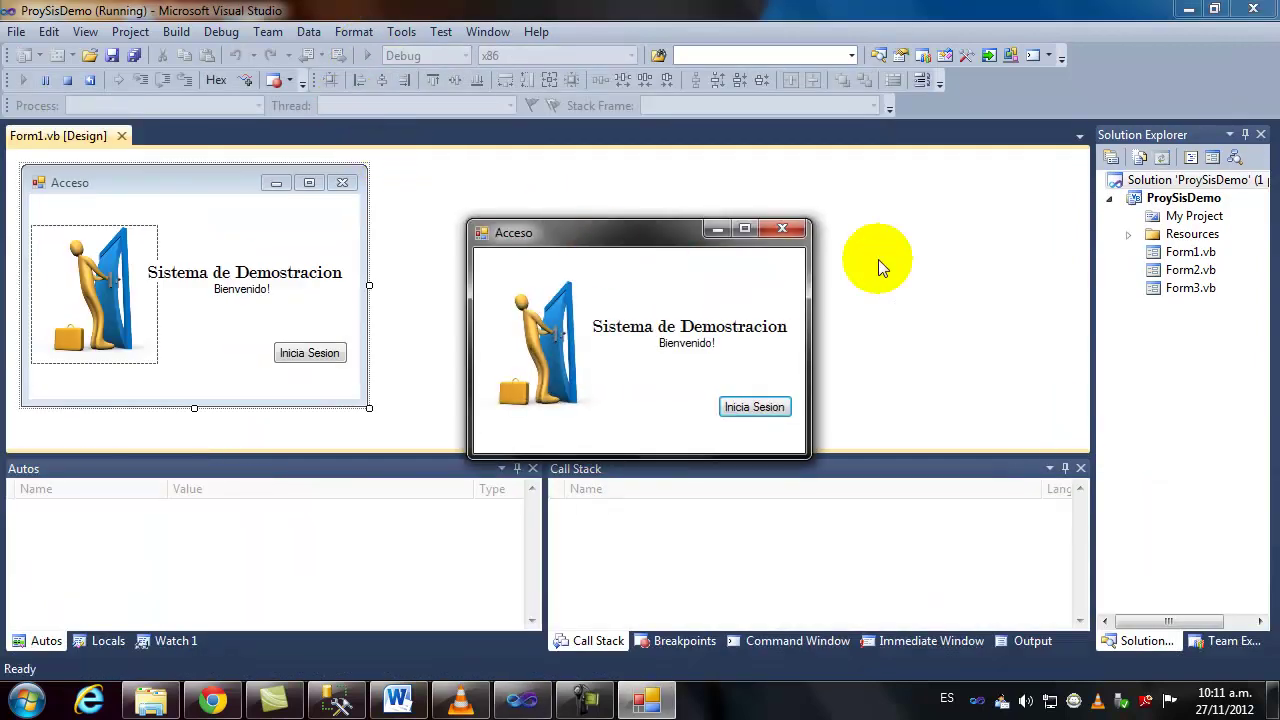
{"action": "left_click", "coordinate": [1188, 10]}
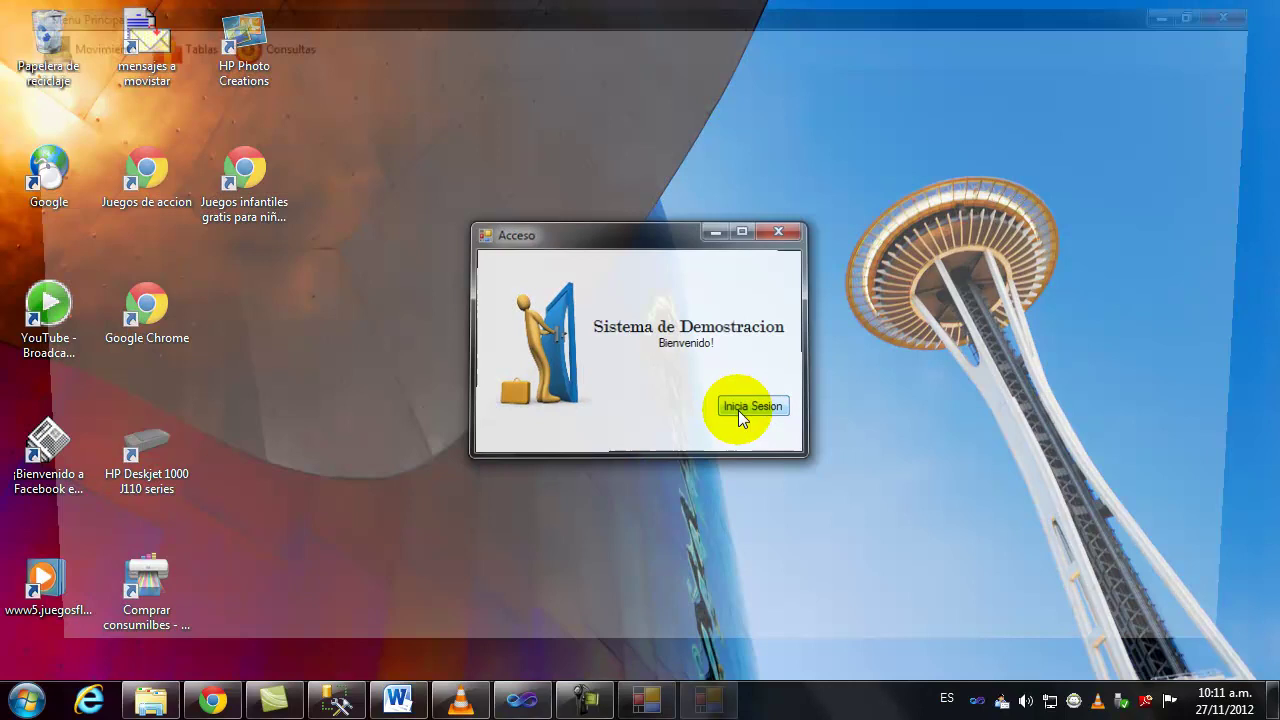
{"action": "left_click", "coordinate": [738, 408]}
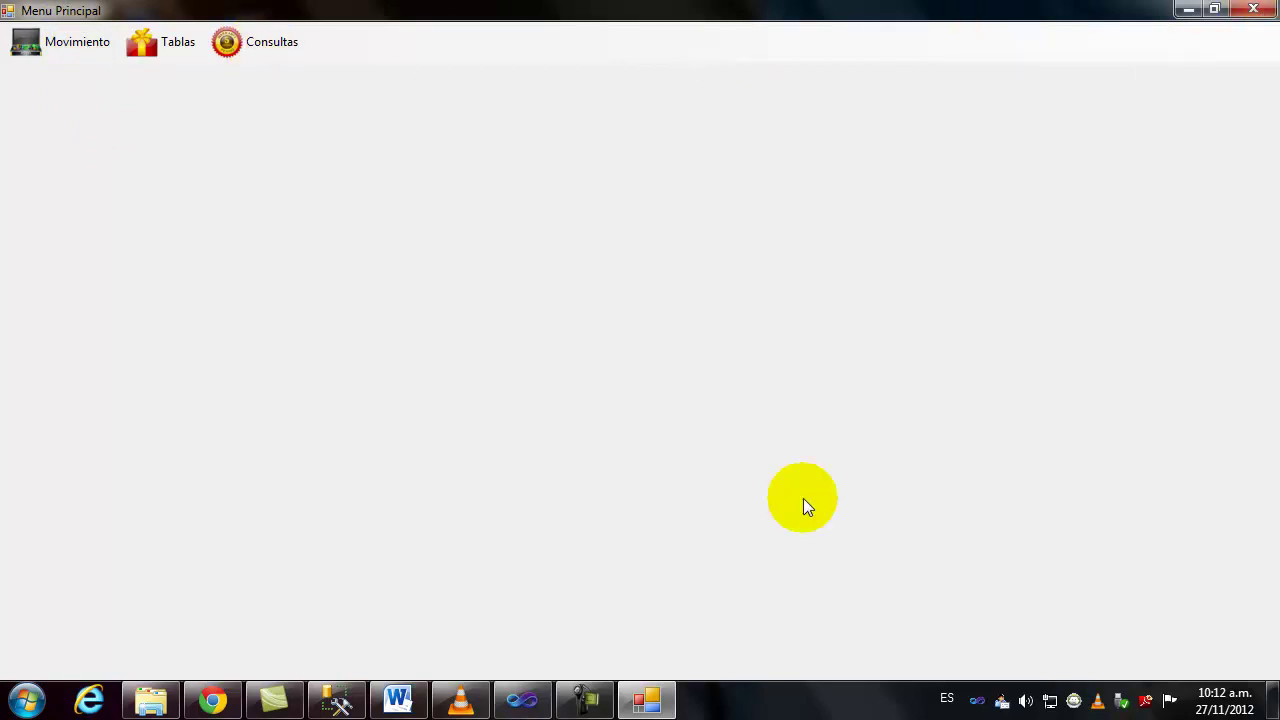
Open the Mostrar Alumnos query from the main menu form and load the student records into its grid
{"action": "left_click", "coordinate": [632, 702]}
{"action": "left_click", "coordinate": [640, 700]}
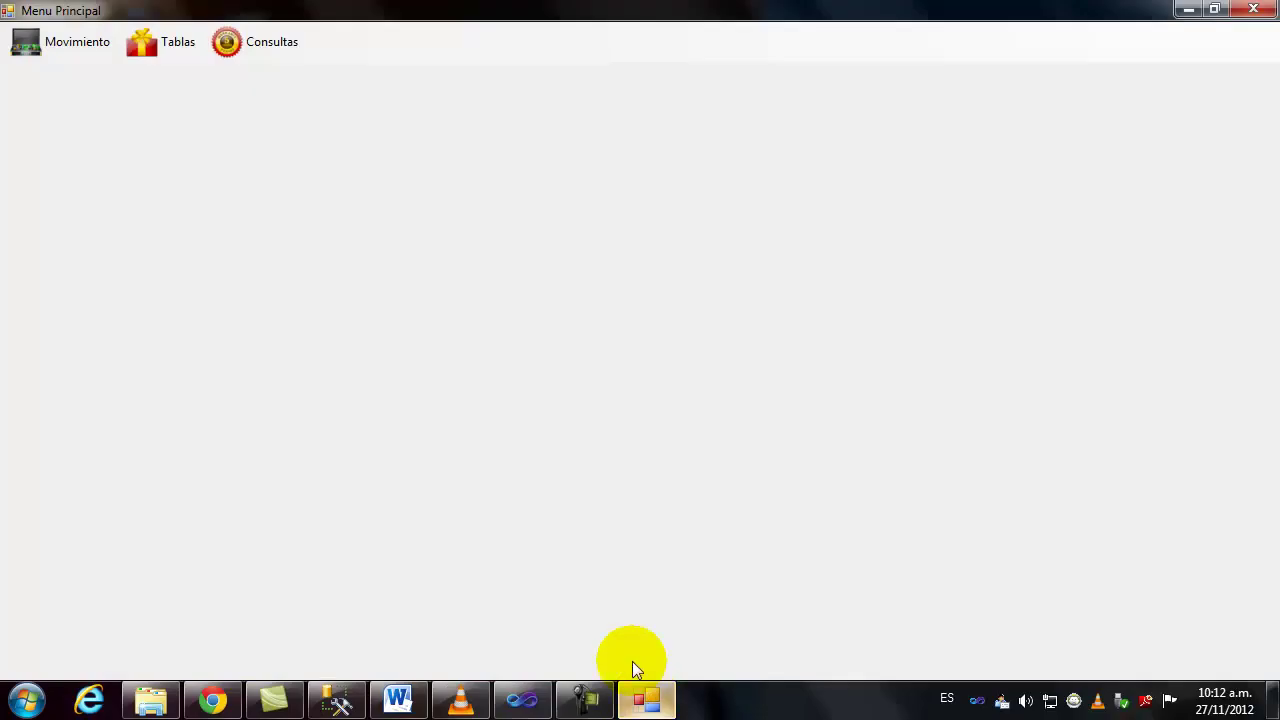
{"action": "left_click", "coordinate": [76, 47]}
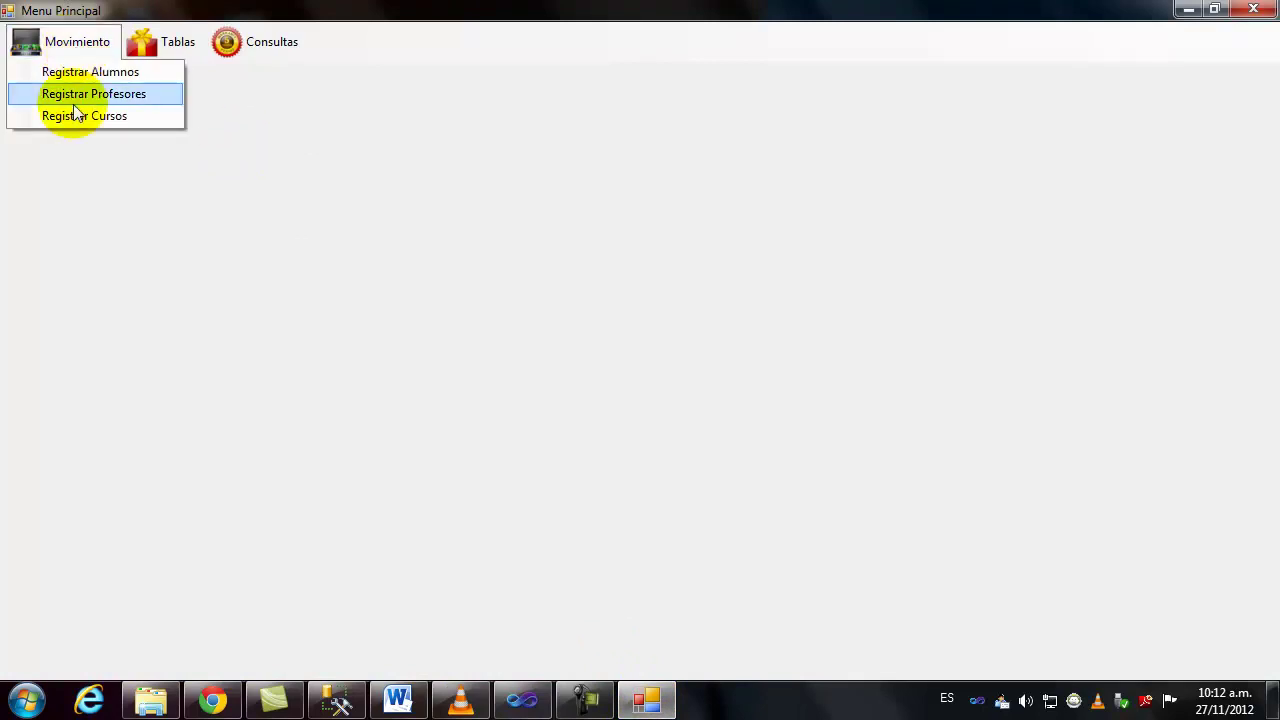
{"action": "mouse_move", "coordinate": [265, 42]}
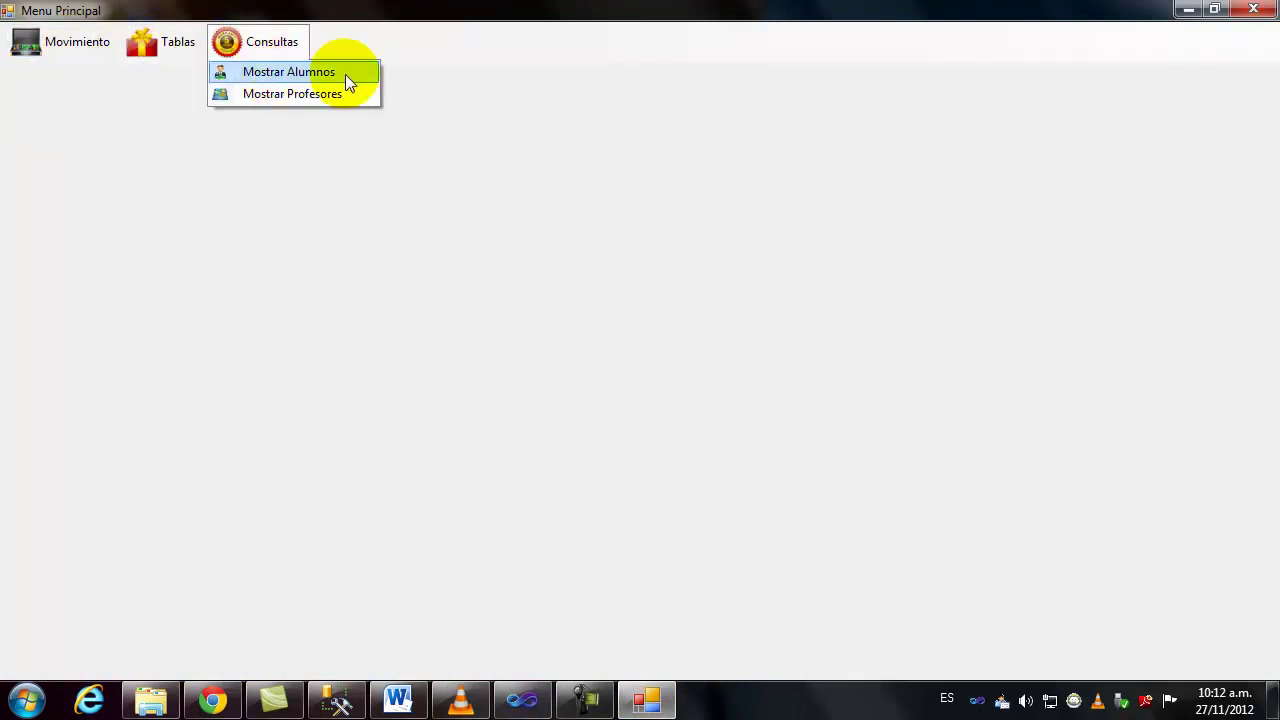
{"action": "left_click", "coordinate": [294, 71]}
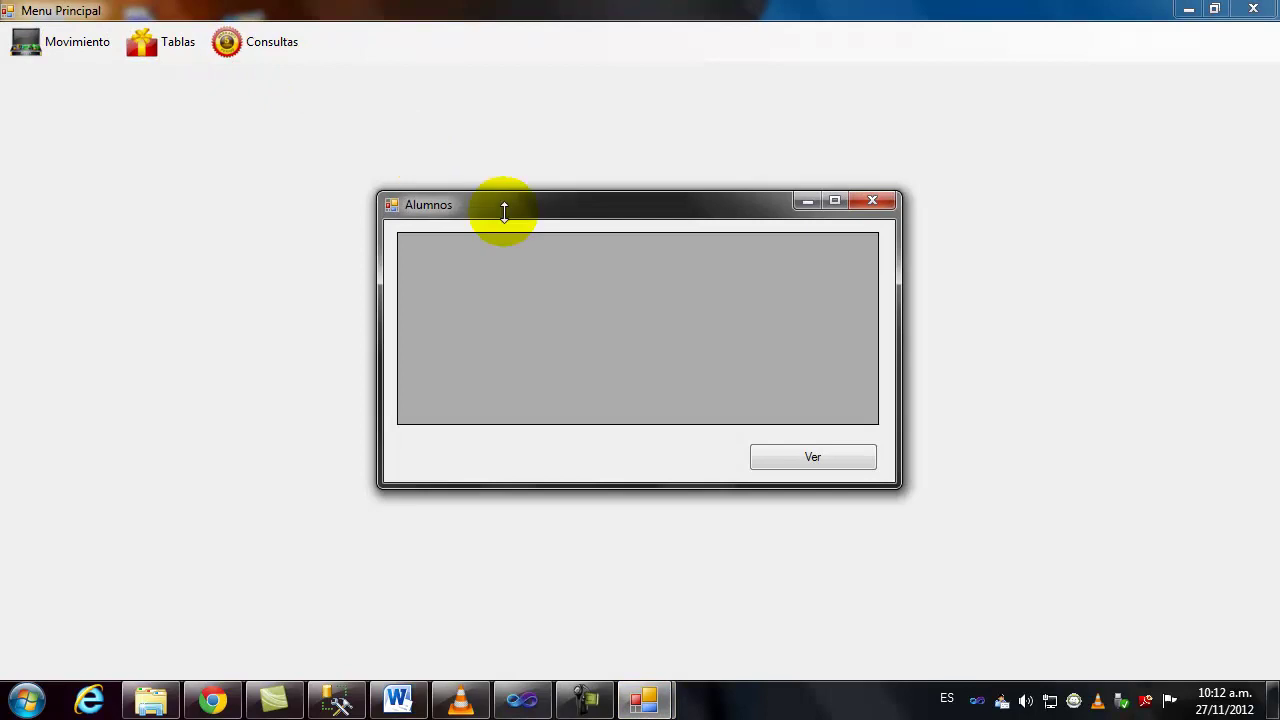
{"action": "left_click", "coordinate": [817, 461]}
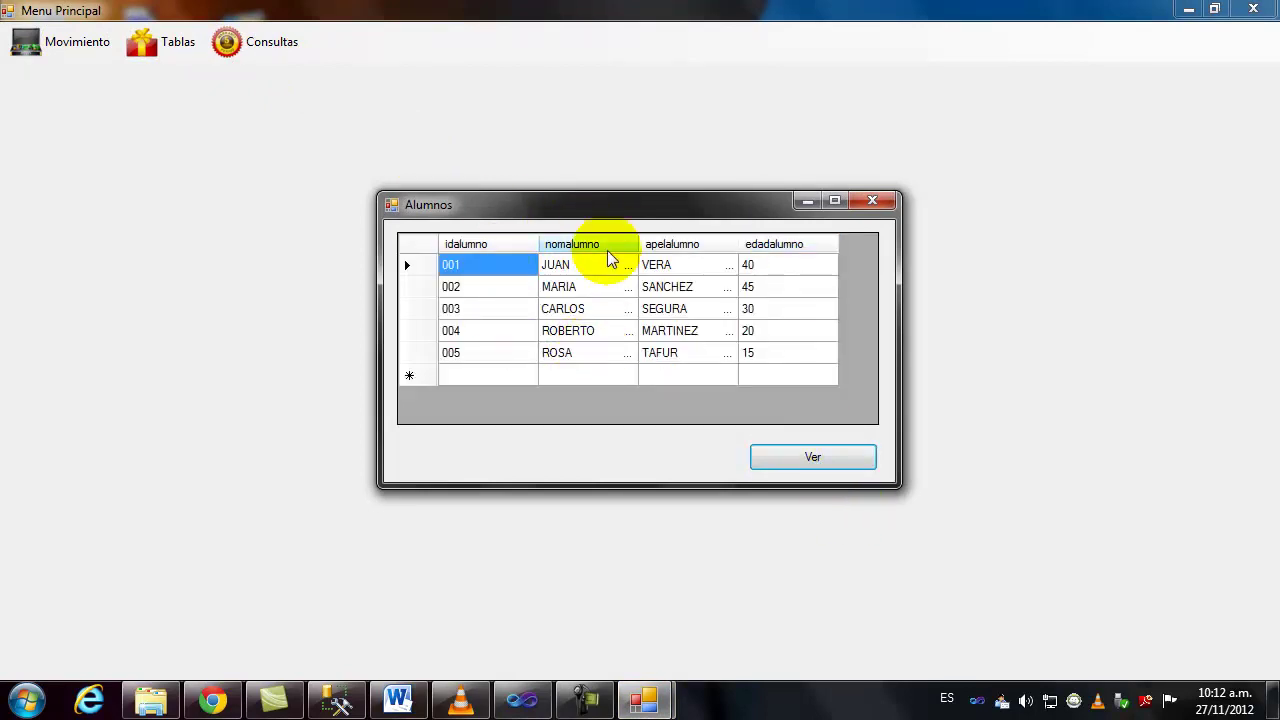
Compare the records in the dbo.Alumno table in SQL Server Management Studio with those in the Alumnos form
{"action": "left_click", "coordinate": [340, 702]}
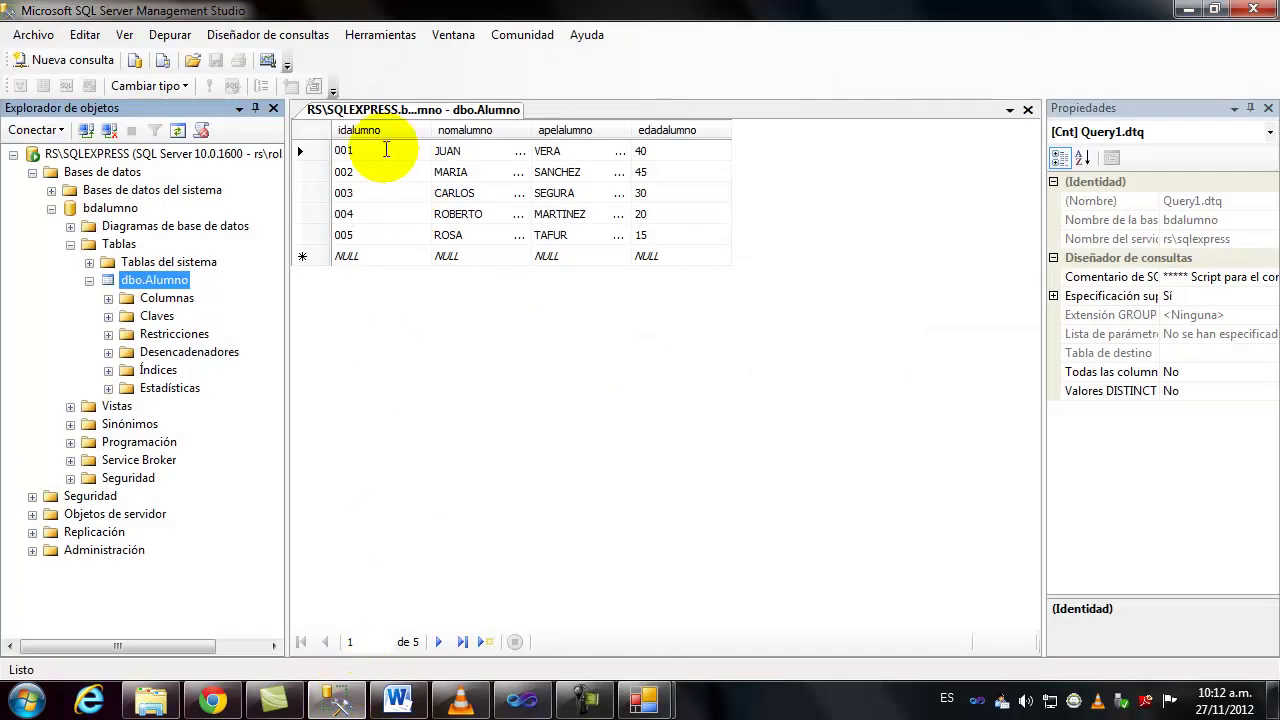
{"action": "left_click_drag", "start_coordinate": [450, 172], "coordinate": [571, 555]}
{"action": "mouse_move", "coordinate": [645, 690]}
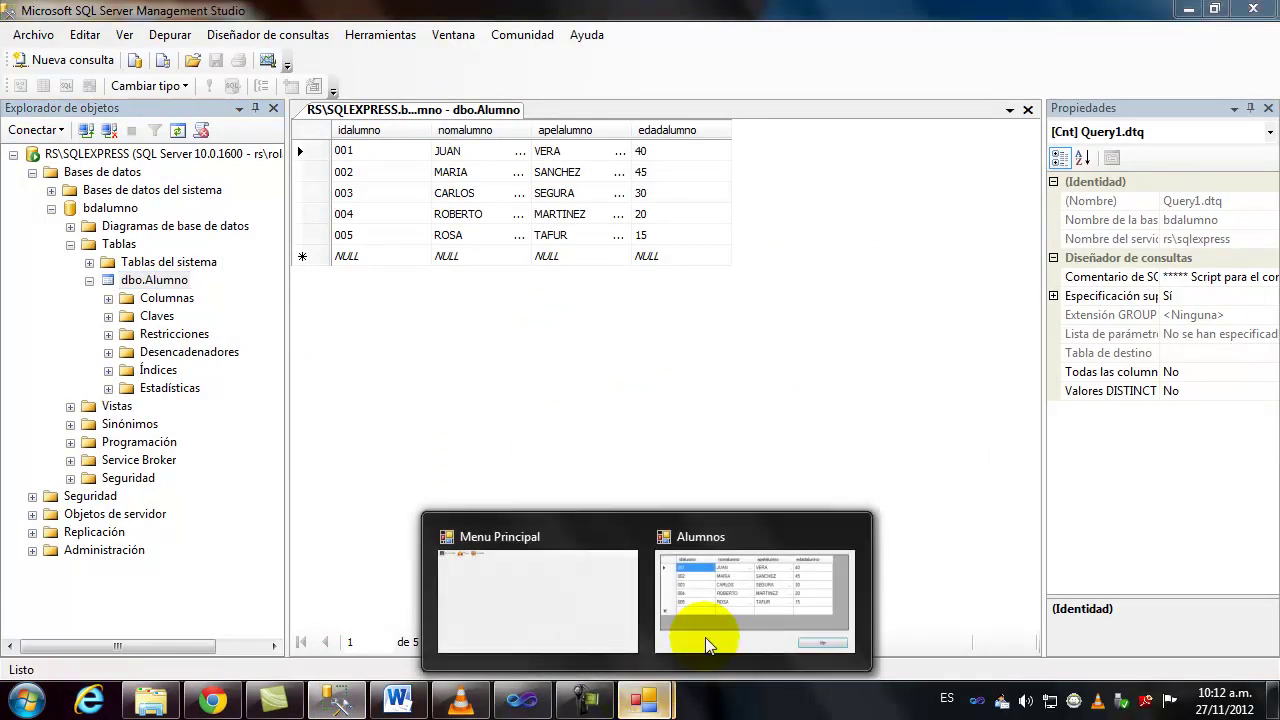
{"action": "left_click", "coordinate": [747, 608]}
{"action": "left_click", "coordinate": [807, 202]}
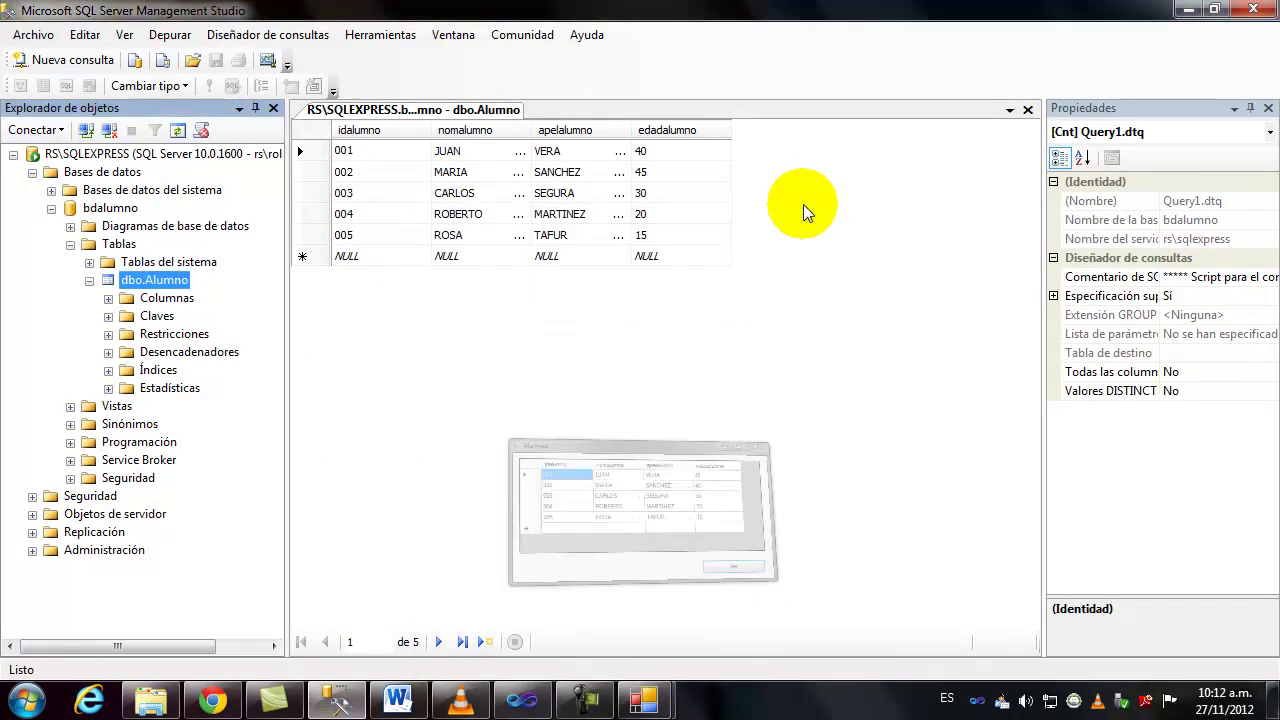
{"action": "mouse_move", "coordinate": [645, 698]}
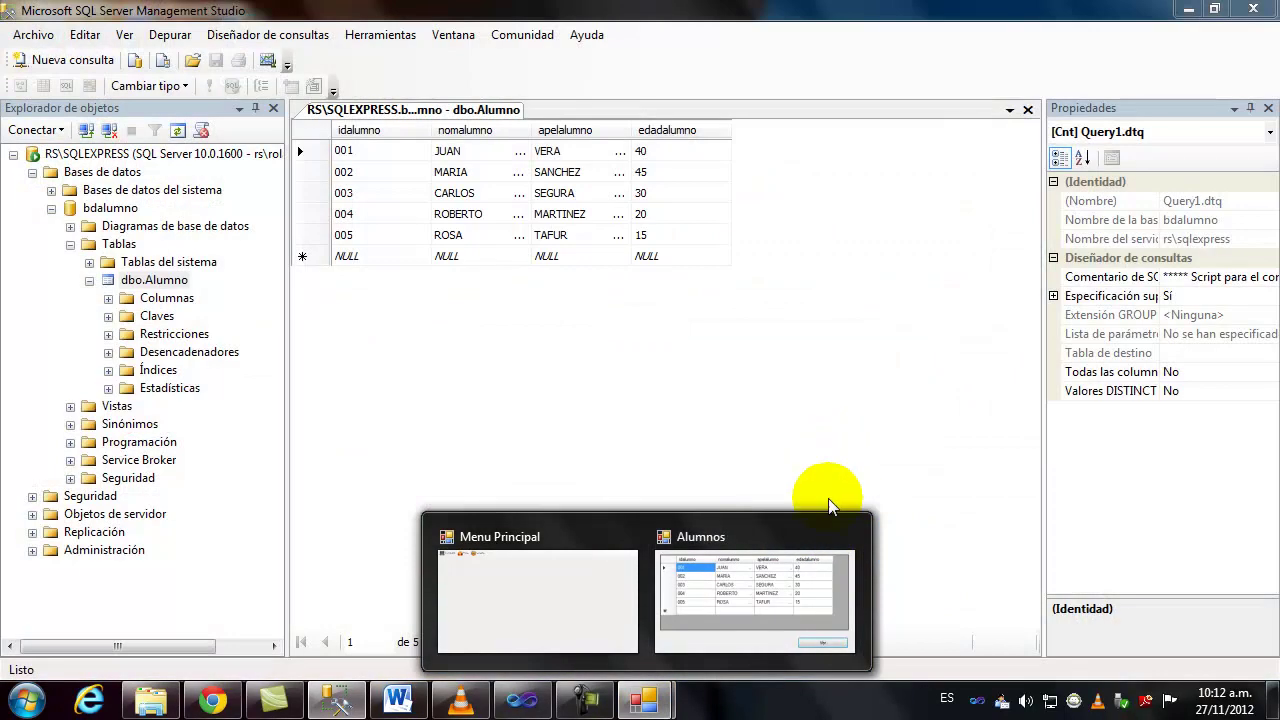
{"action": "left_click", "coordinate": [801, 604]}
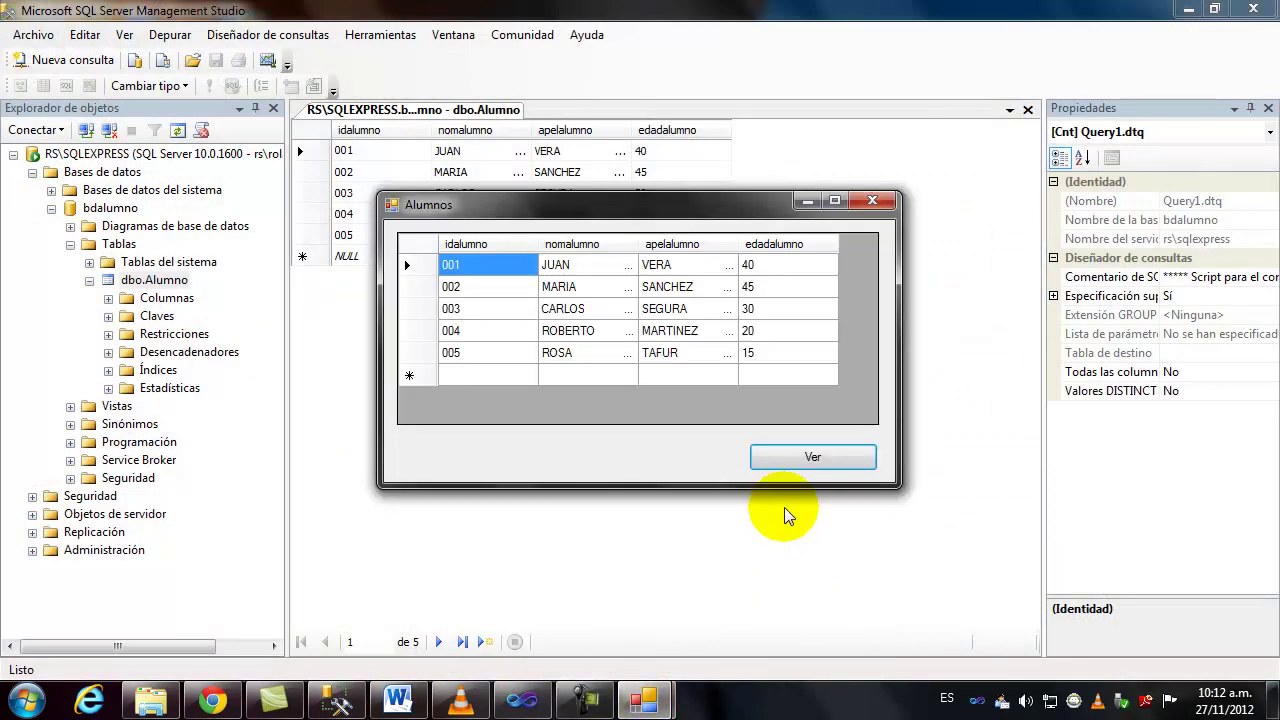
Close the Alumnos and Menu Principal forms and stop debugging ProySisDemo in Visual Studio
{"action": "left_click", "coordinate": [872, 201]}
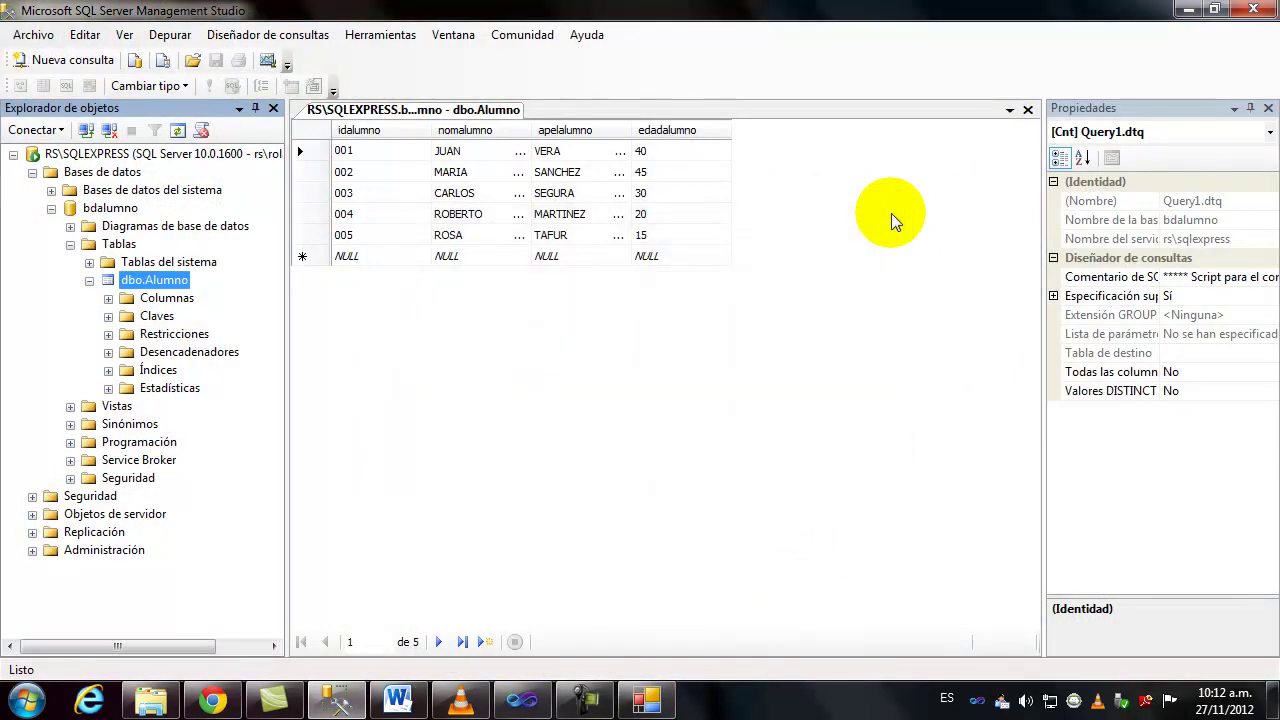
{"action": "left_click", "coordinate": [1183, 14]}
{"action": "left_click", "coordinate": [1258, 8]}
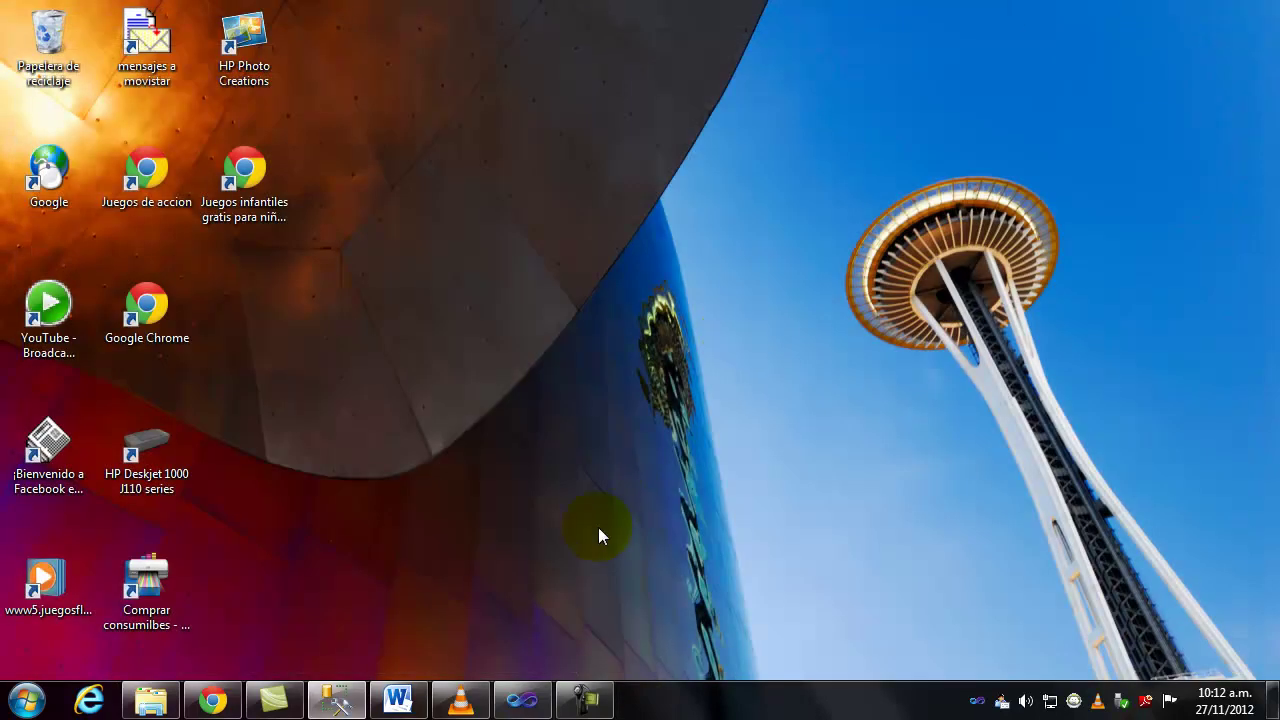
{"action": "left_click", "coordinate": [520, 702]}
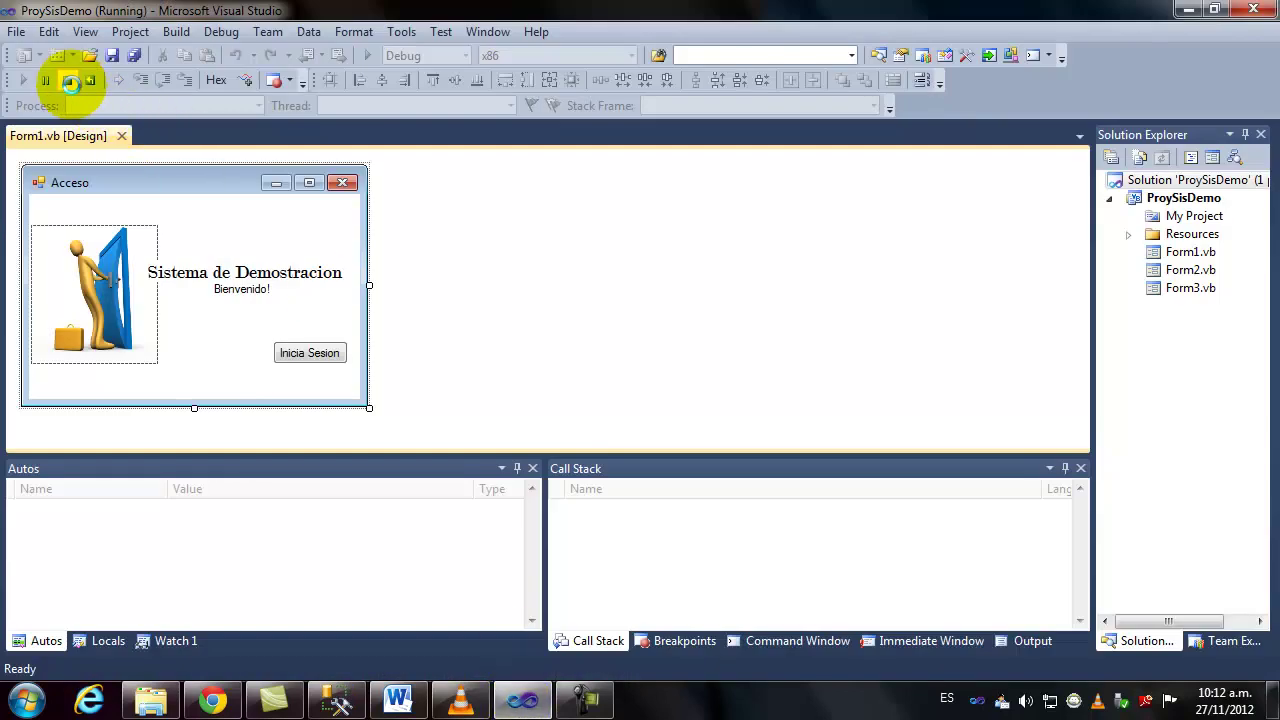
{"action": "left_click", "coordinate": [72, 84]}
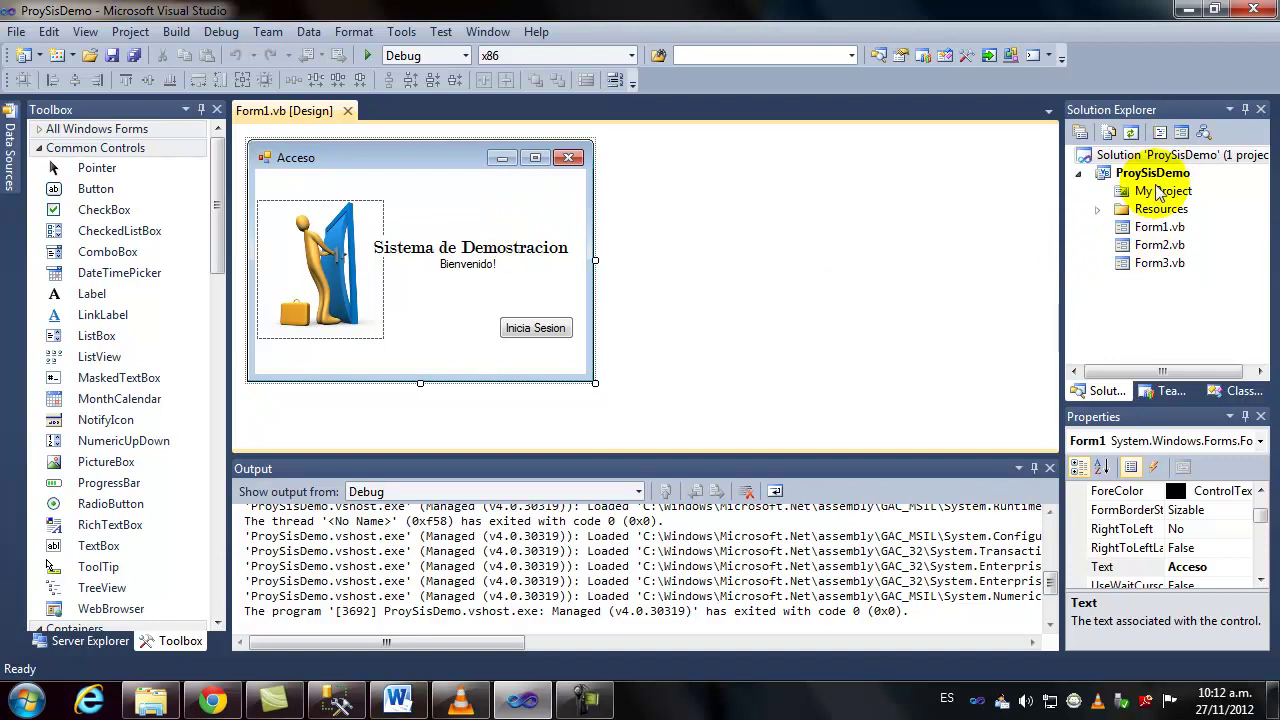
Expand the Resources folder of ProySisDemo and open Form2.vb in the designer
{"action": "left_click", "coordinate": [1143, 265]}
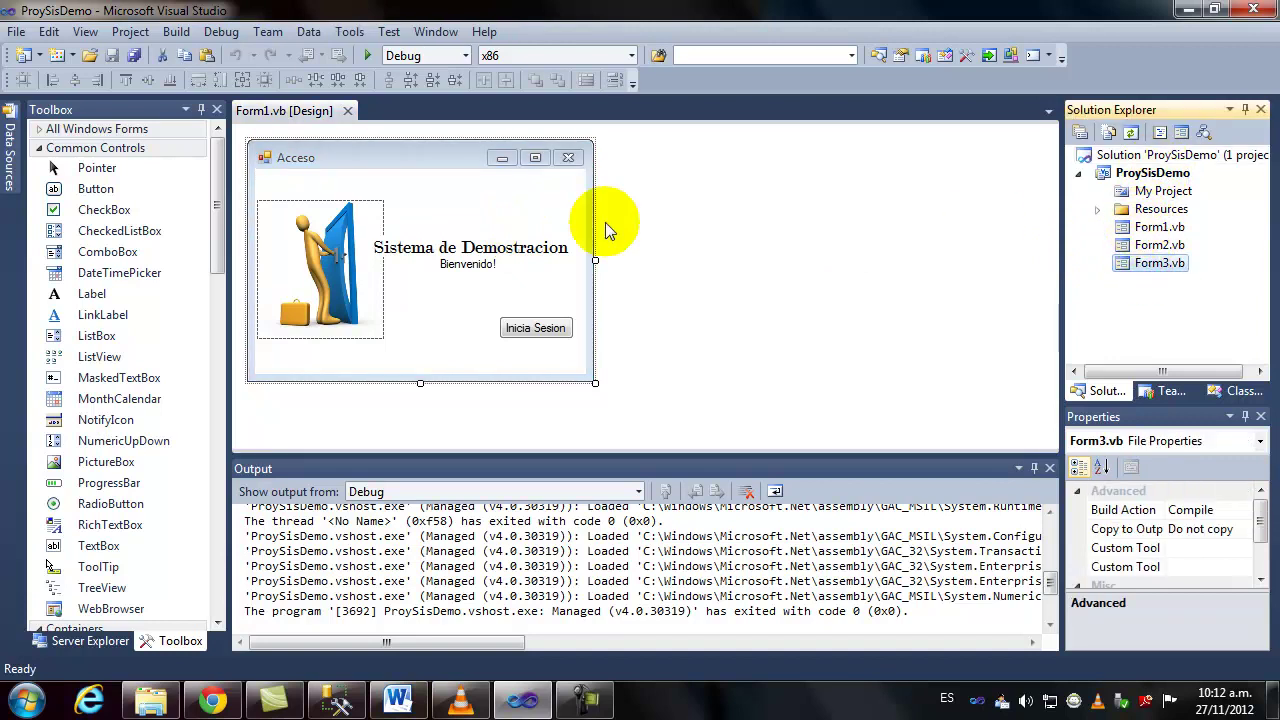
{"action": "left_click", "coordinate": [1097, 209]}
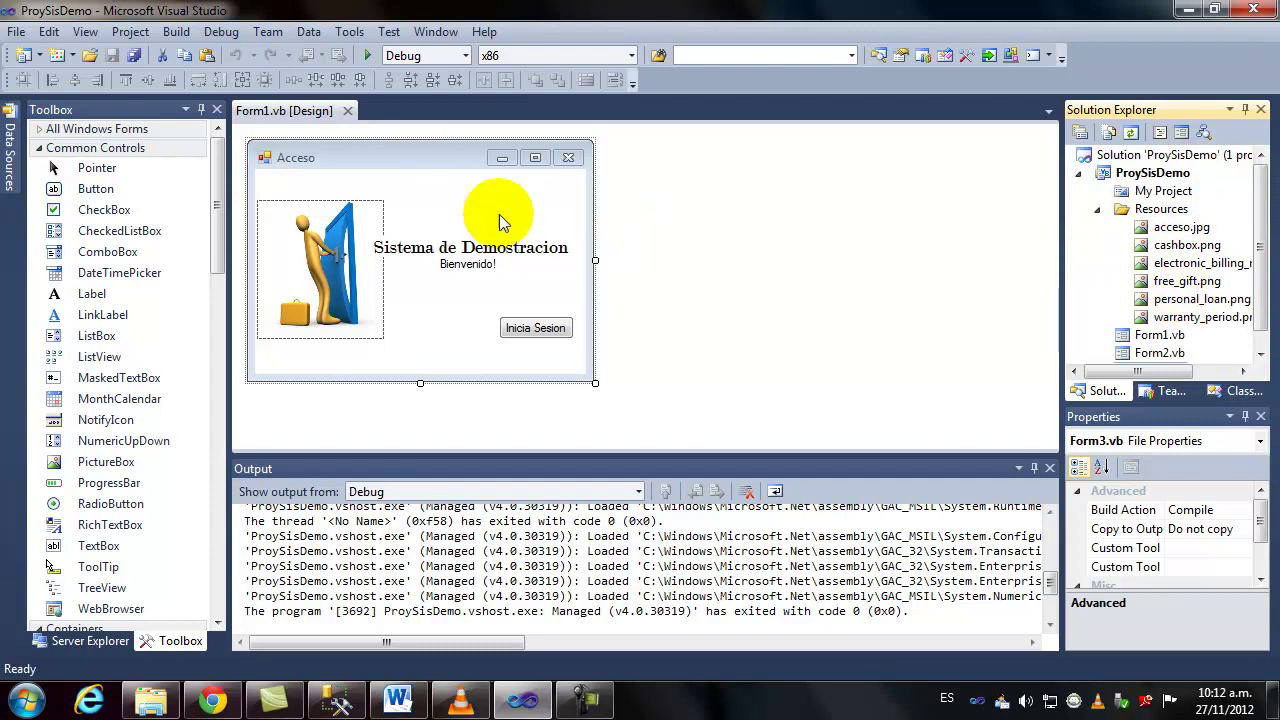
{"action": "left_click", "coordinate": [1260, 354]}
{"action": "double_click", "coordinate": [1145, 336]}
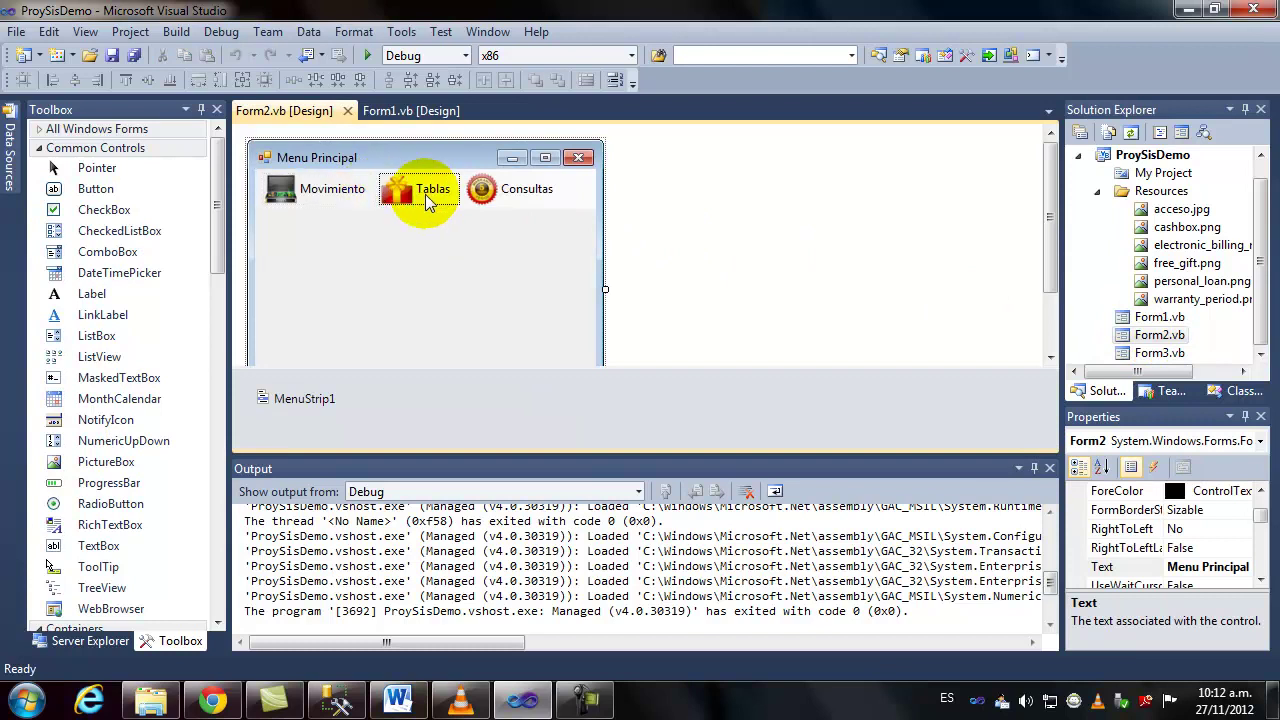
Examine the image files in the project's Resources folder, including acceso.jpg and cashbox.png, with their full names in view
{"action": "left_click", "coordinate": [1165, 192]}
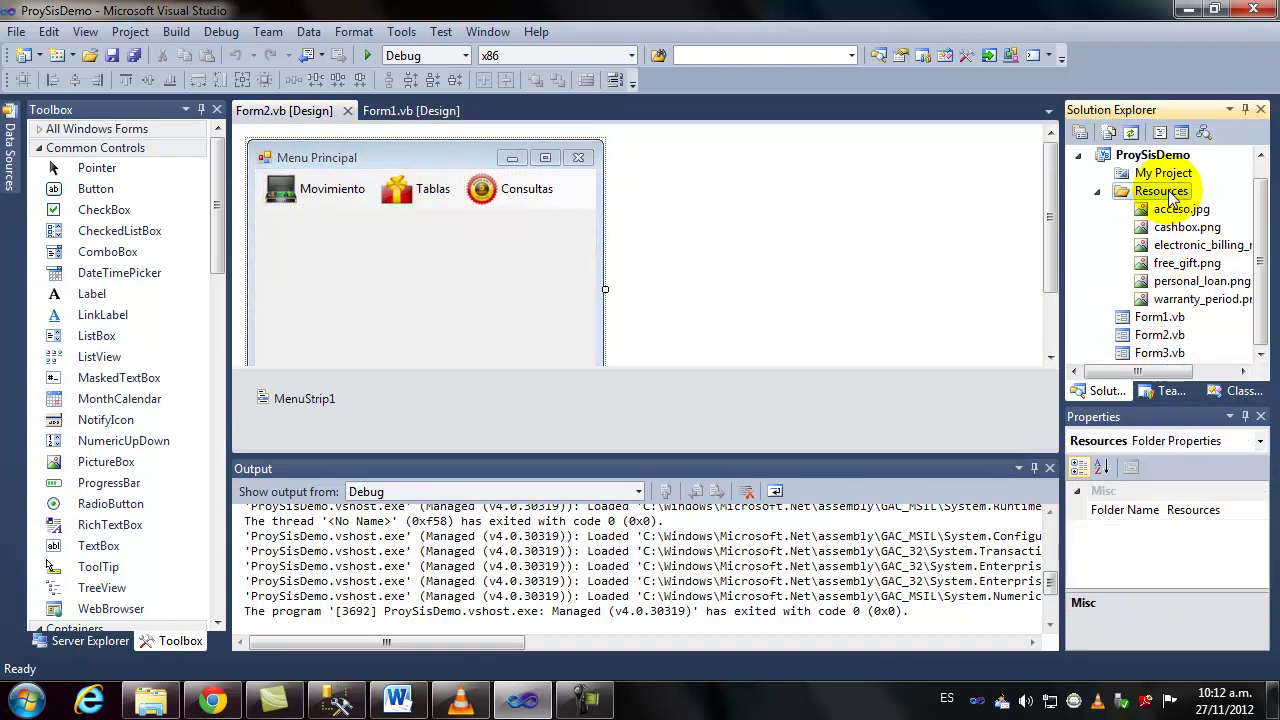
{"action": "left_click", "coordinate": [1180, 210]}
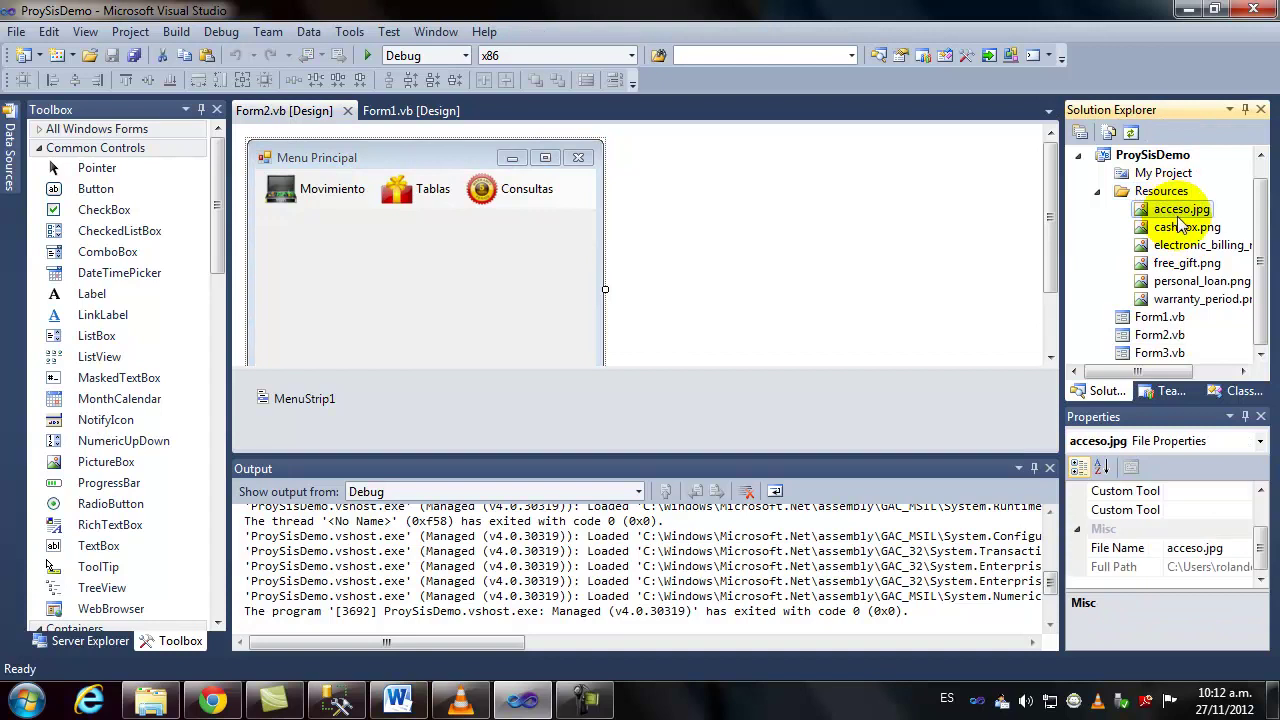
{"action": "left_click", "coordinate": [1188, 228]}
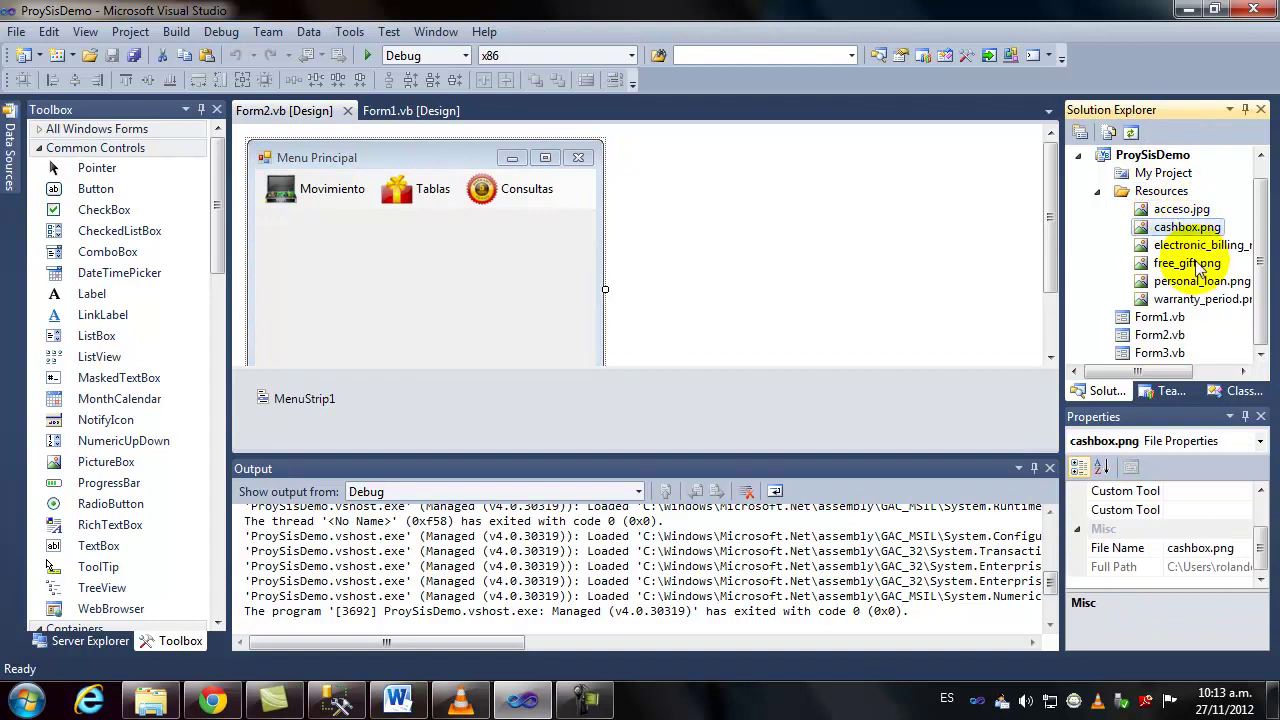
{"action": "left_click_drag", "start_coordinate": [1172, 372], "coordinate": [1215, 372]}
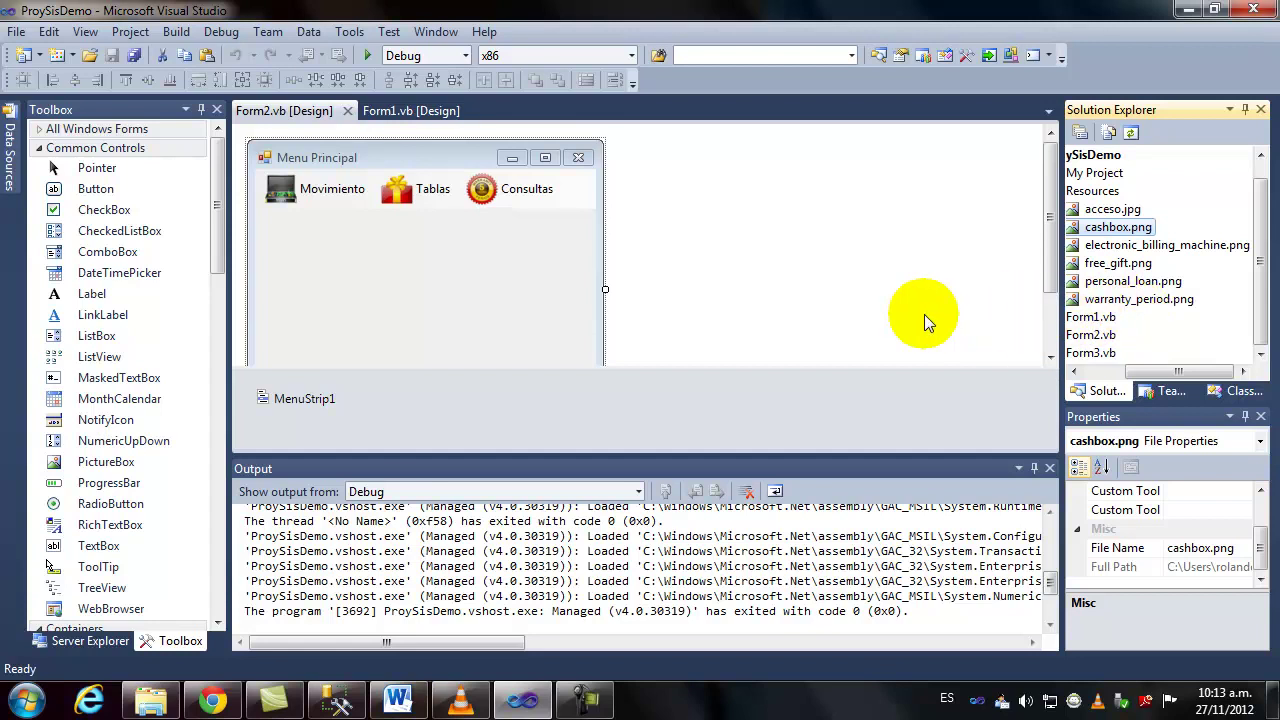
{"action": "left_click", "coordinate": [1190, 9]}
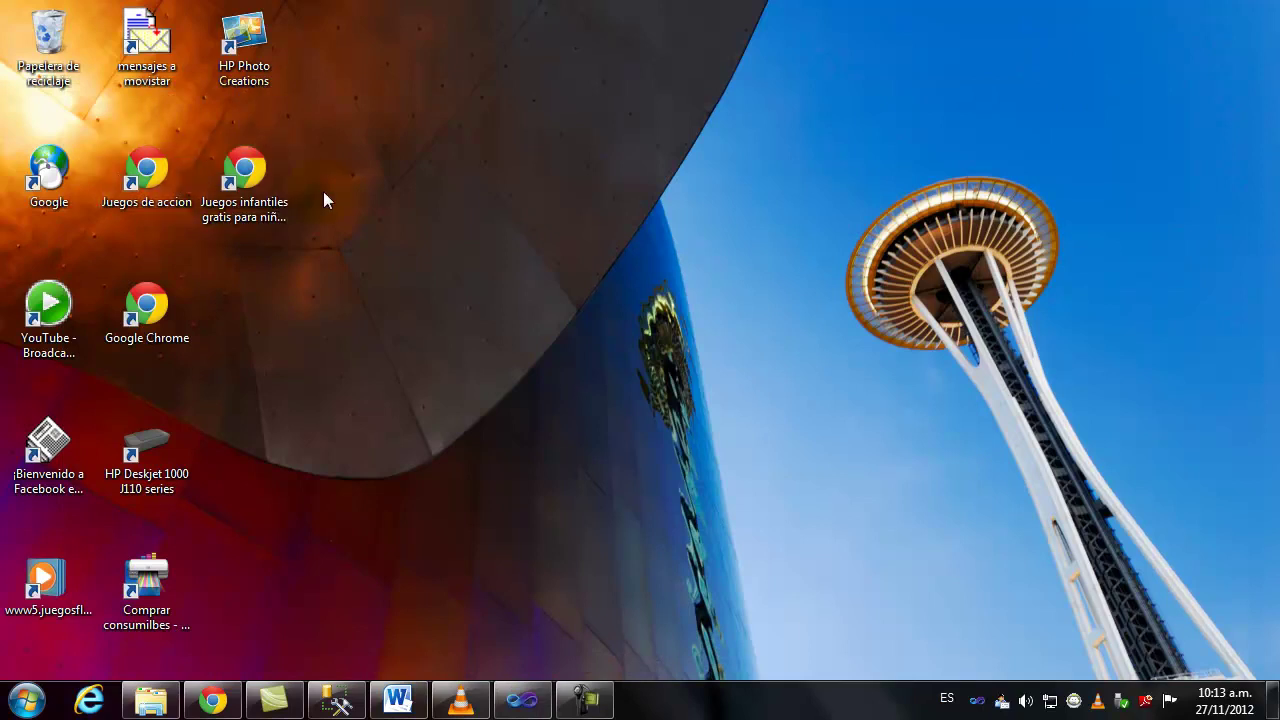
{"action": "left_click", "coordinate": [30, 703]}
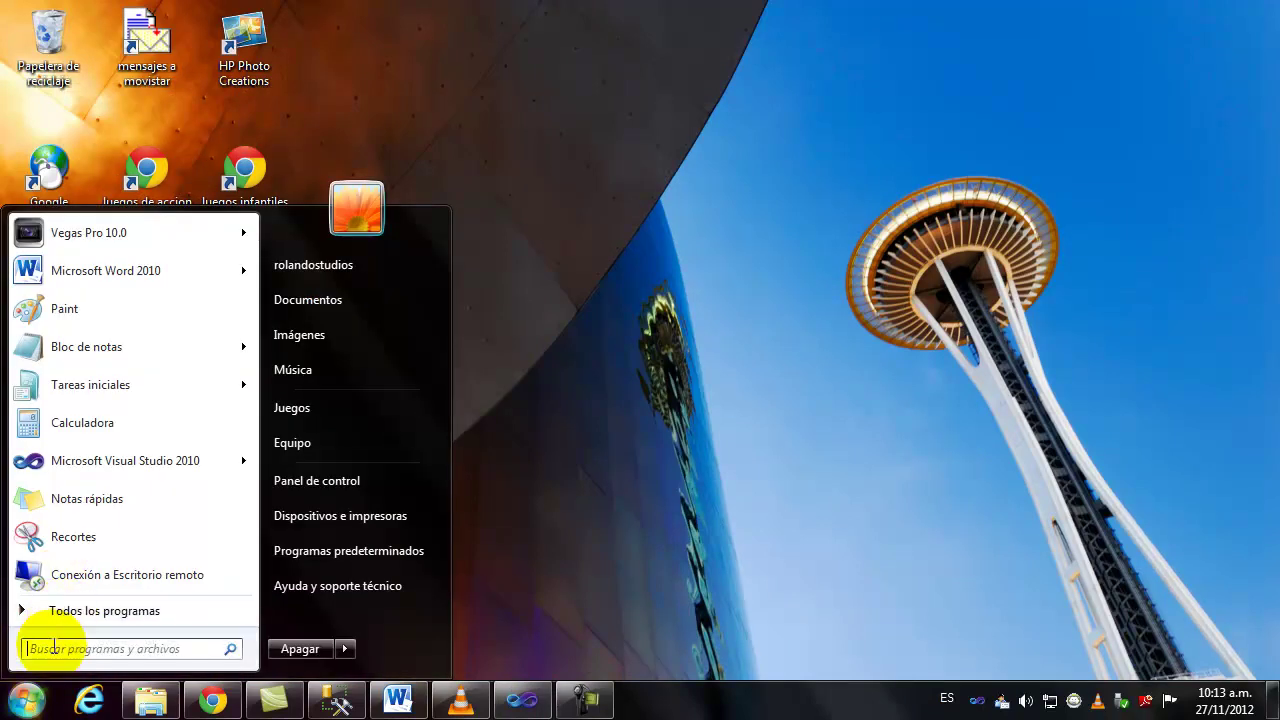
{"action": "left_click", "coordinate": [524, 700]}
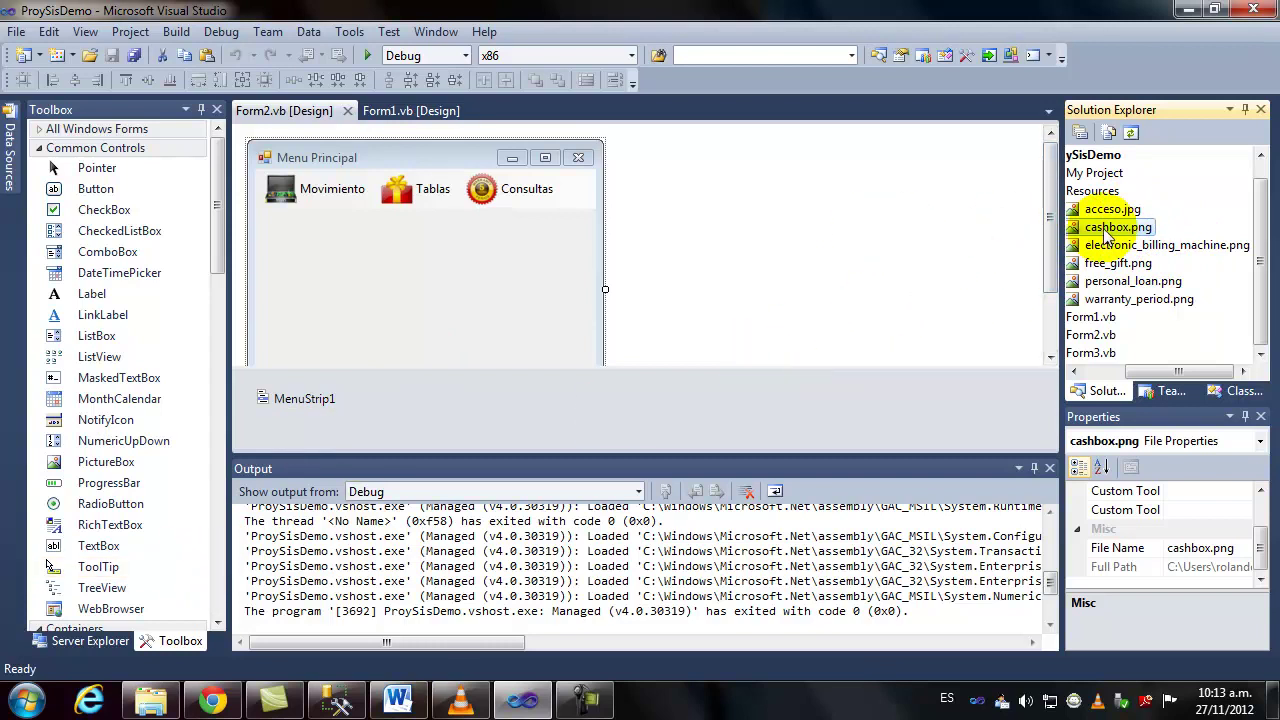
Switch to Windows Explorer and copy the maleta icon file from the Documentos library
{"action": "left_click", "coordinate": [150, 700]}
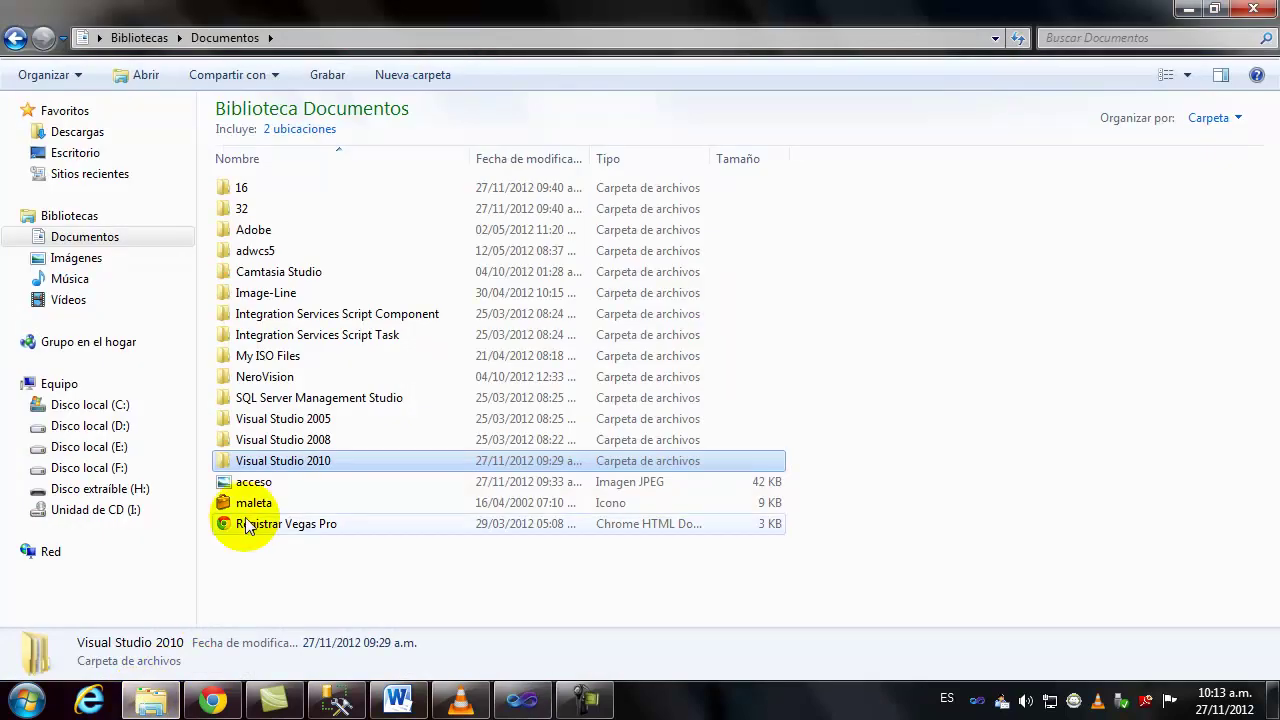
{"action": "left_click", "coordinate": [252, 504]}
{"action": "right_click", "coordinate": [254, 503]}
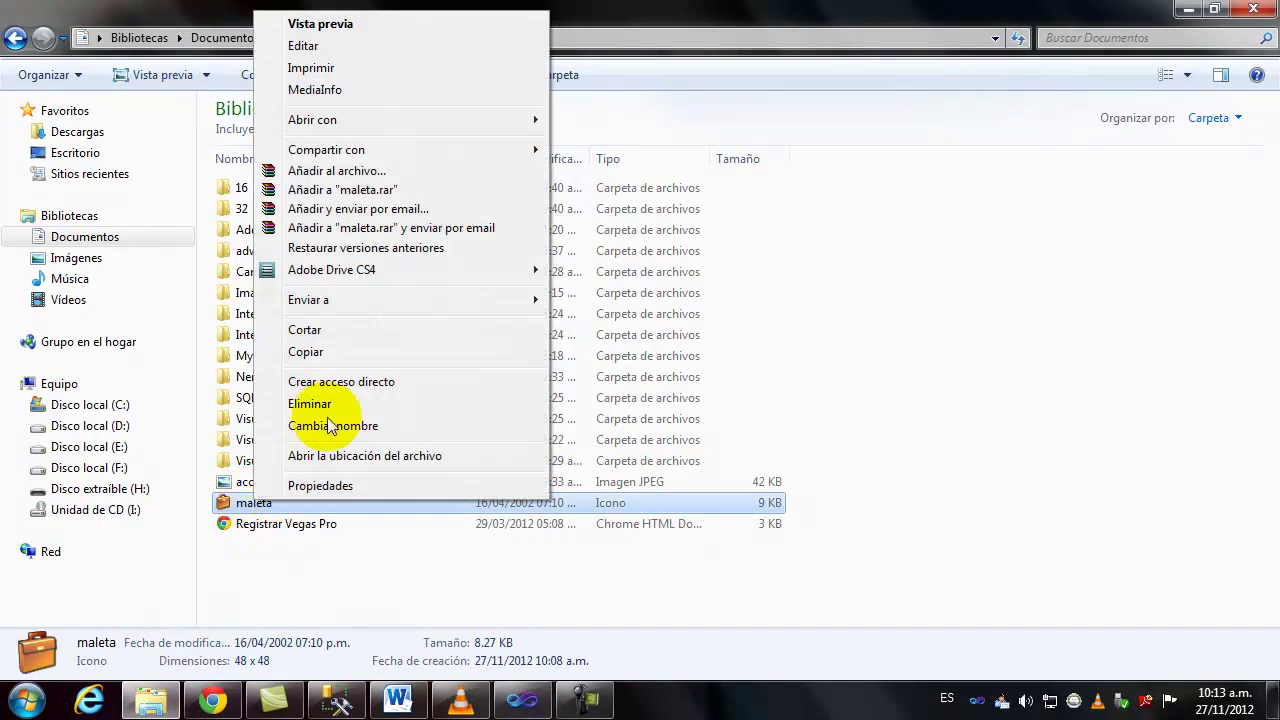
{"action": "left_click", "coordinate": [322, 355]}
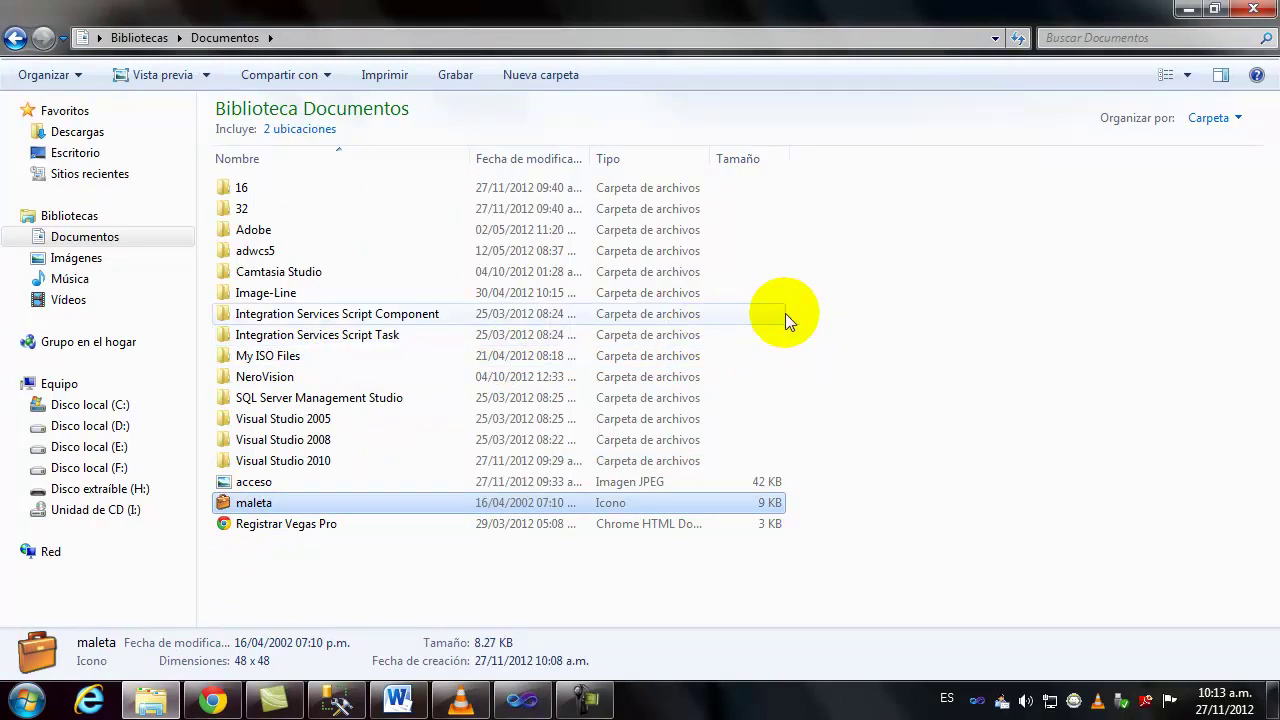
Paste the maleta icon into the Resources folder of the inner ProySisDemo folder under Visual Studio 2010\Projects
{"action": "double_click", "coordinate": [291, 459]}
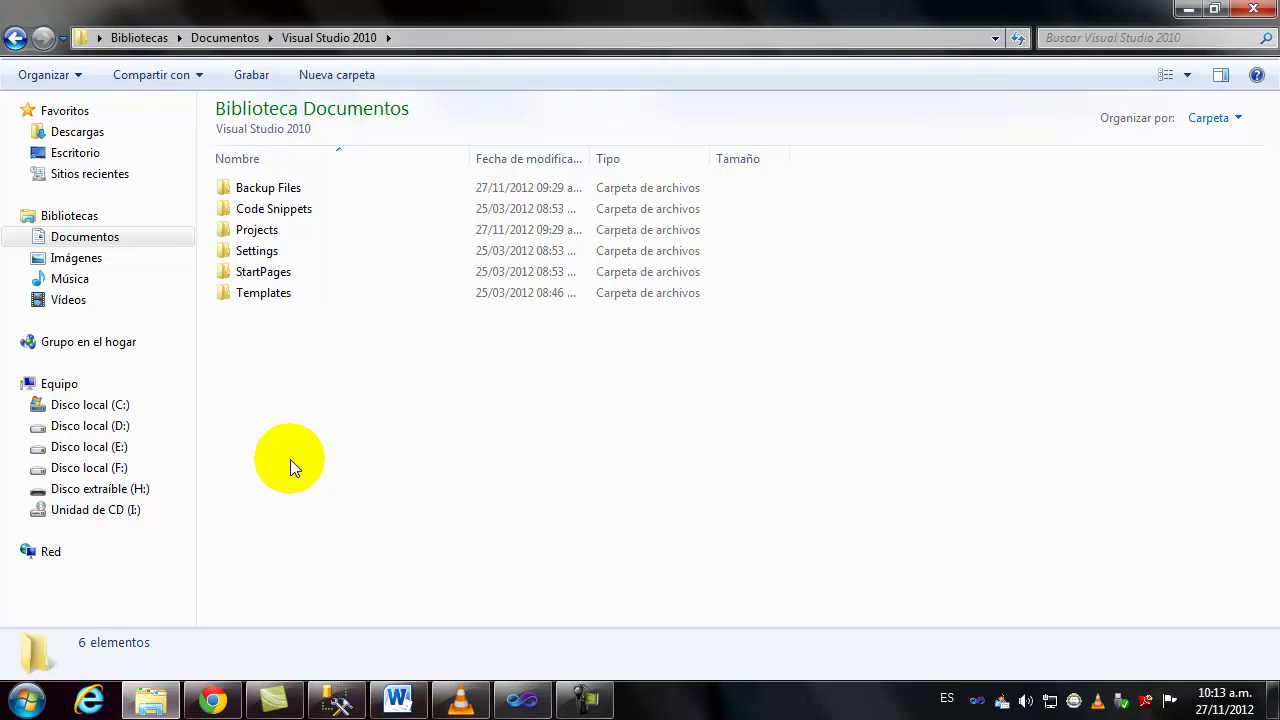
{"action": "double_click", "coordinate": [258, 231]}
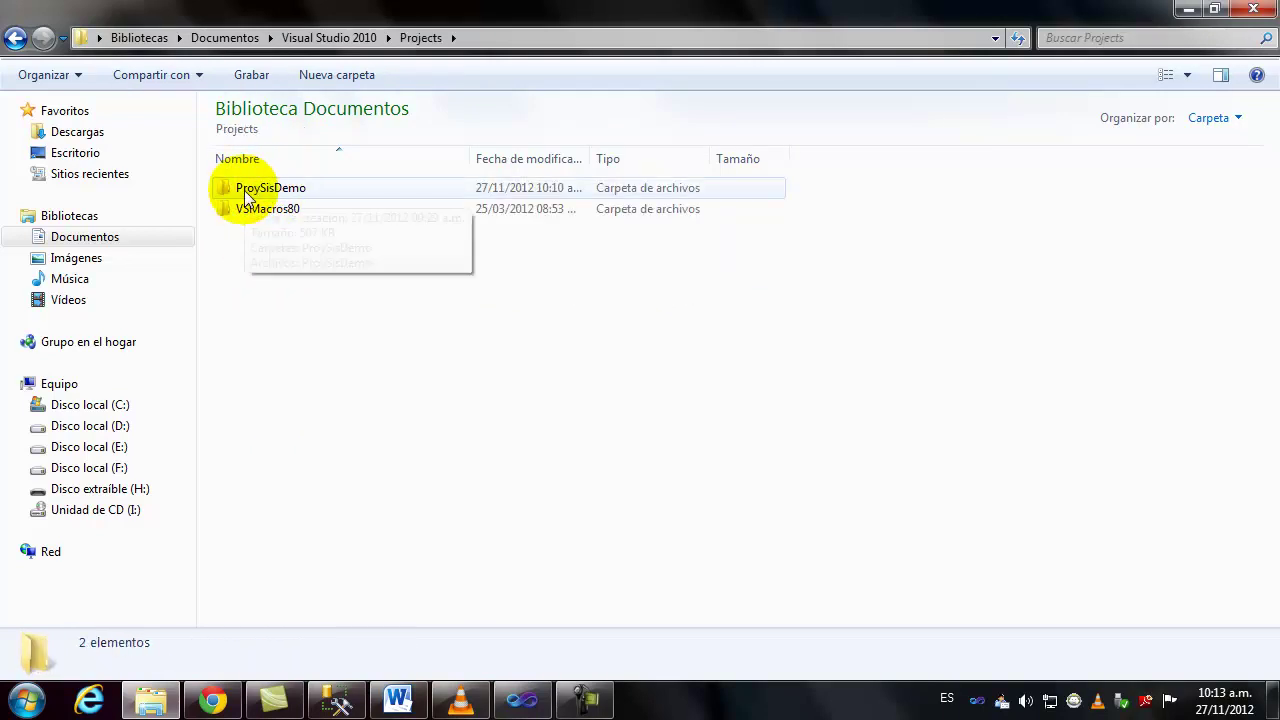
{"action": "double_click", "coordinate": [246, 190]}
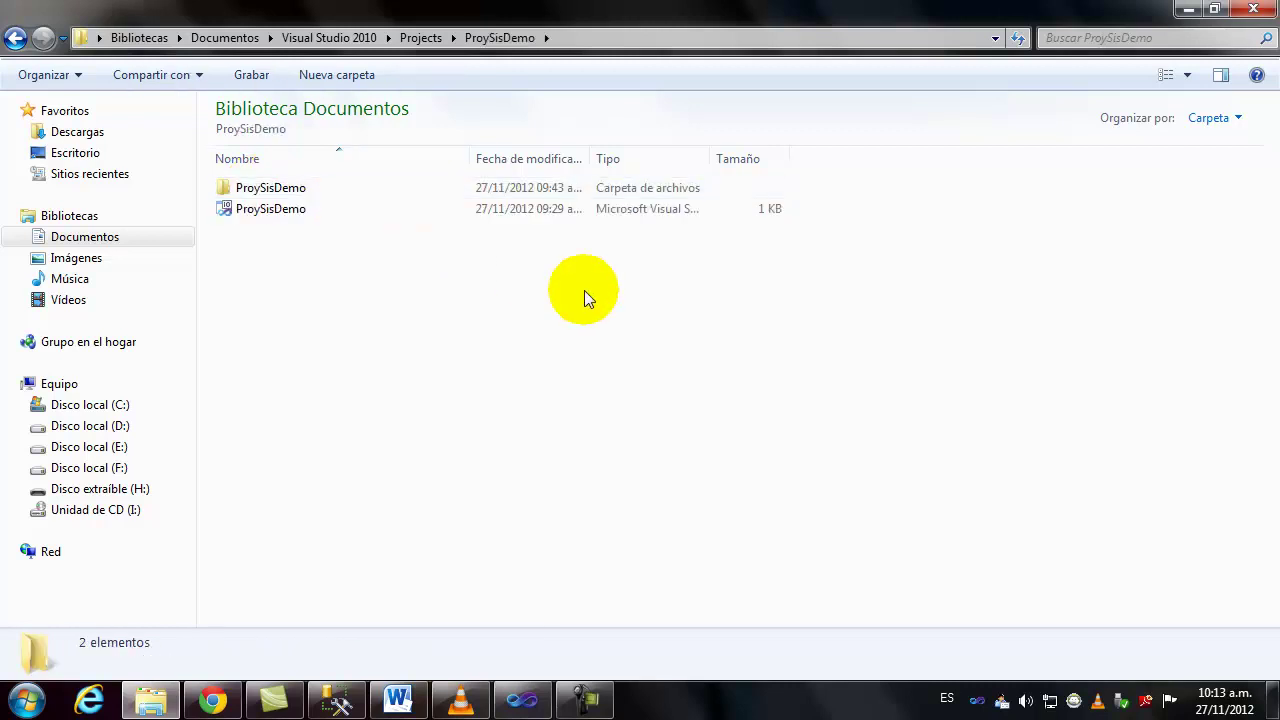
{"action": "double_click", "coordinate": [268, 187]}
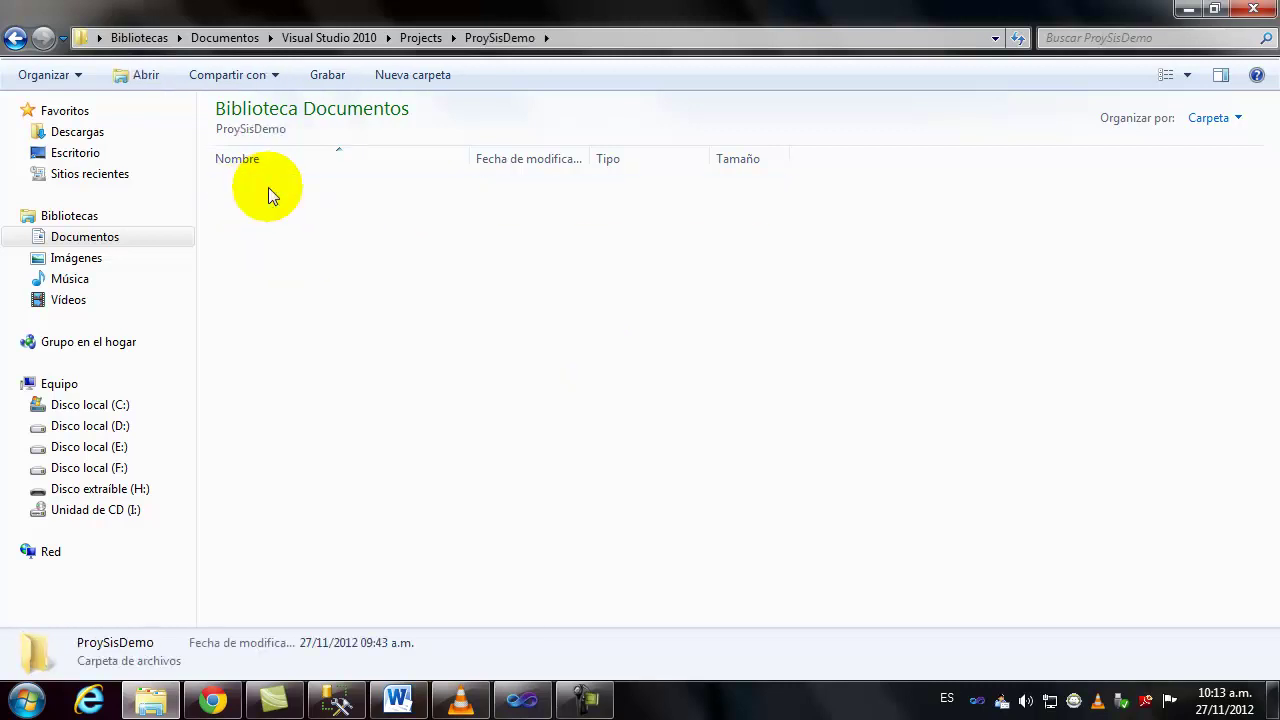
{"action": "double_click", "coordinate": [258, 252]}
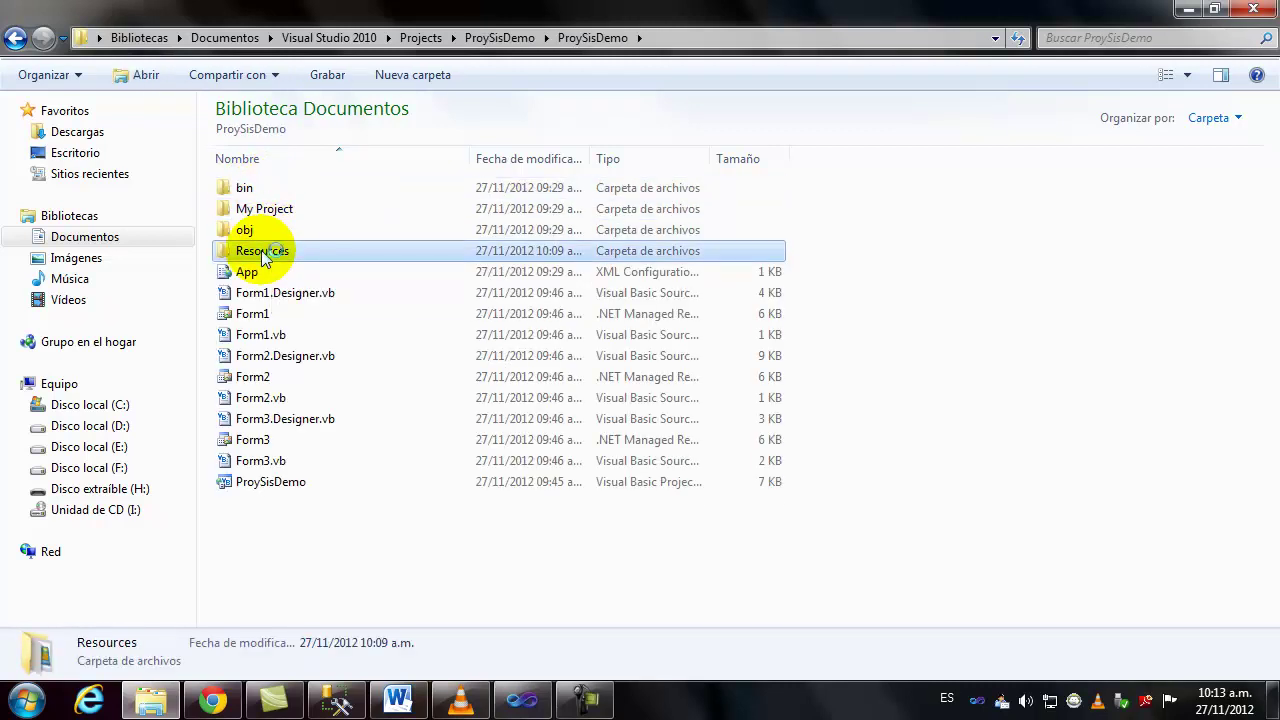
{"action": "right_click", "coordinate": [286, 342]}
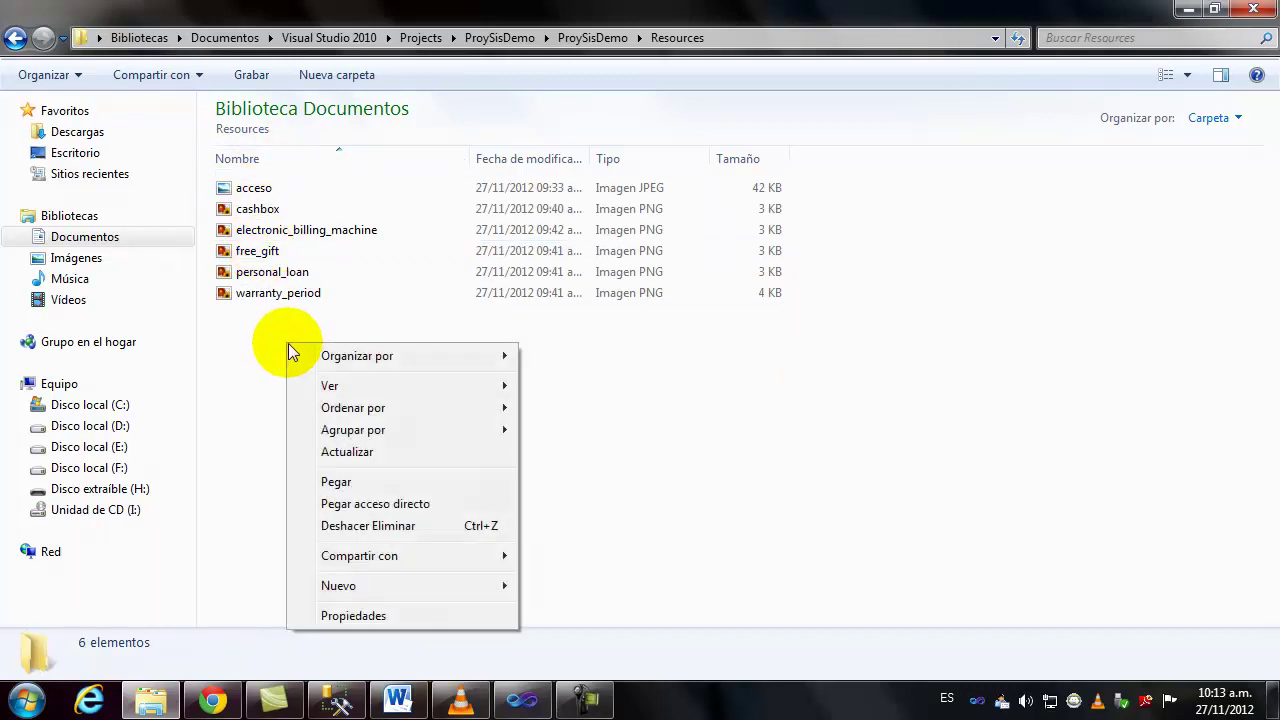
{"action": "left_click", "coordinate": [337, 480]}
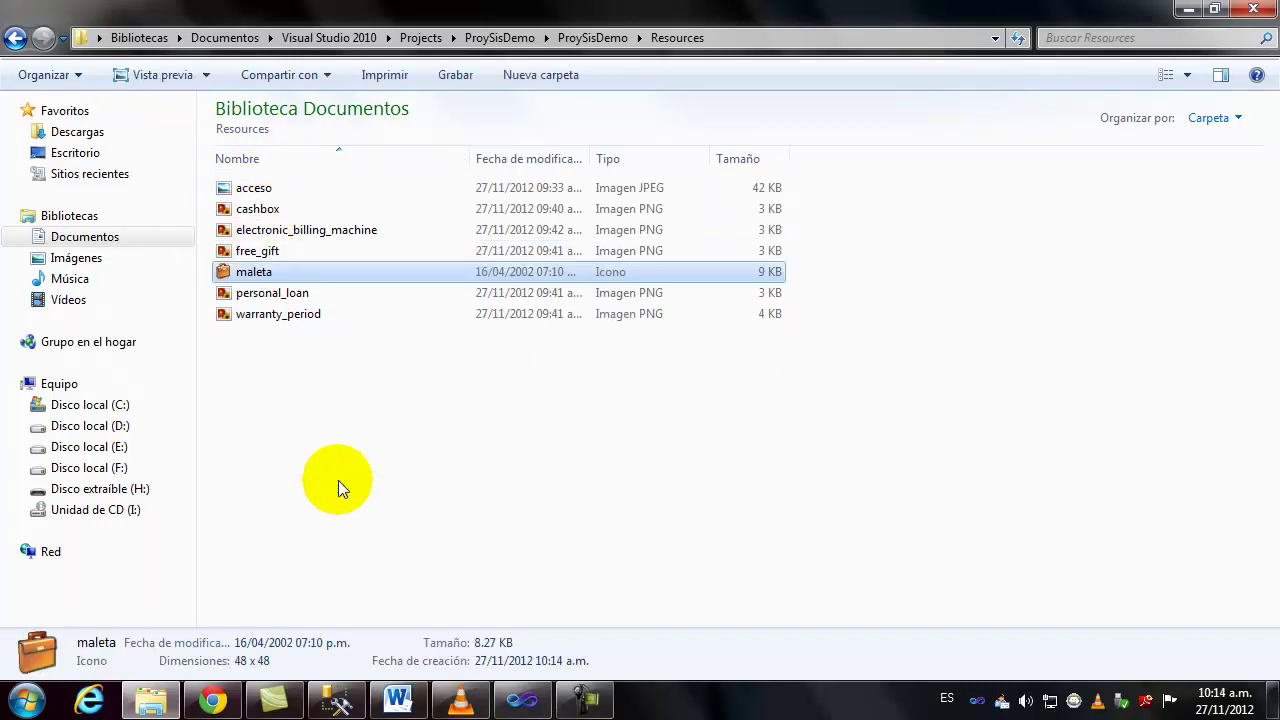
{"action": "left_click", "coordinate": [634, 184]}
{"action": "left_click", "coordinate": [634, 212]}
{"action": "left_click", "coordinate": [613, 268]}
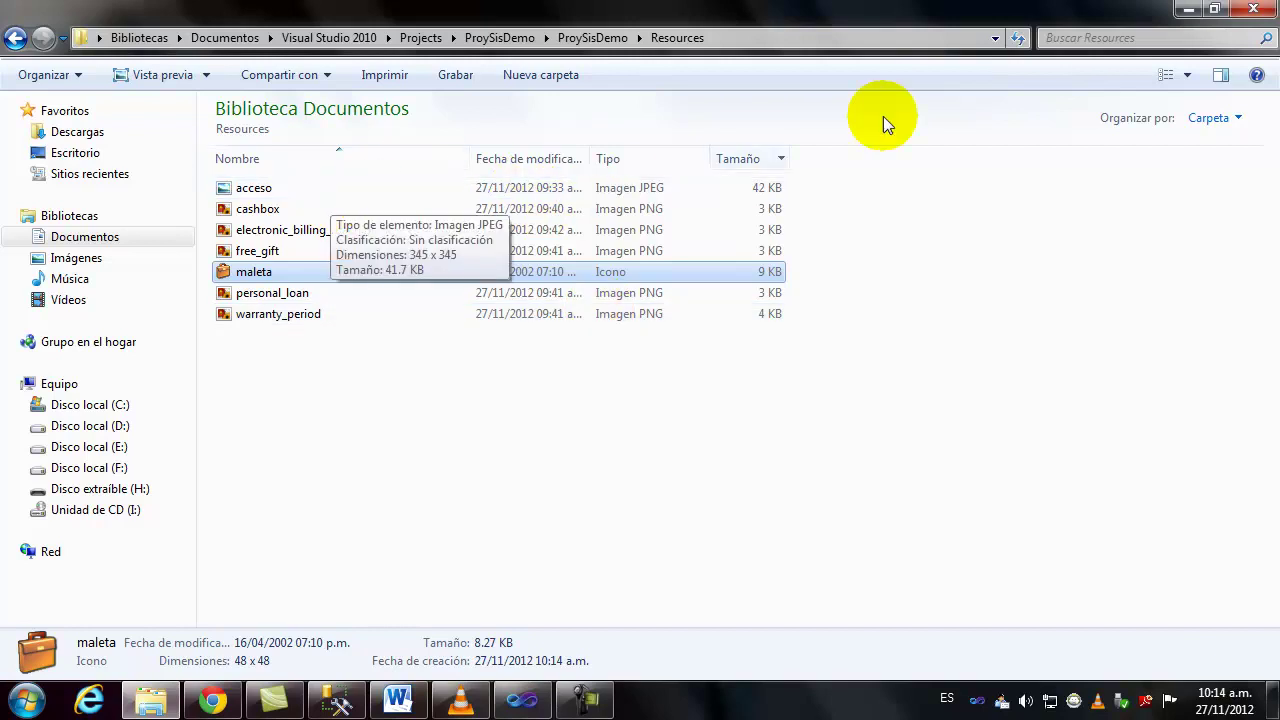
Minimize the Explorer window to return to Visual Studio and collapse the project's Resources folder
{"action": "left_click", "coordinate": [1188, 9]}
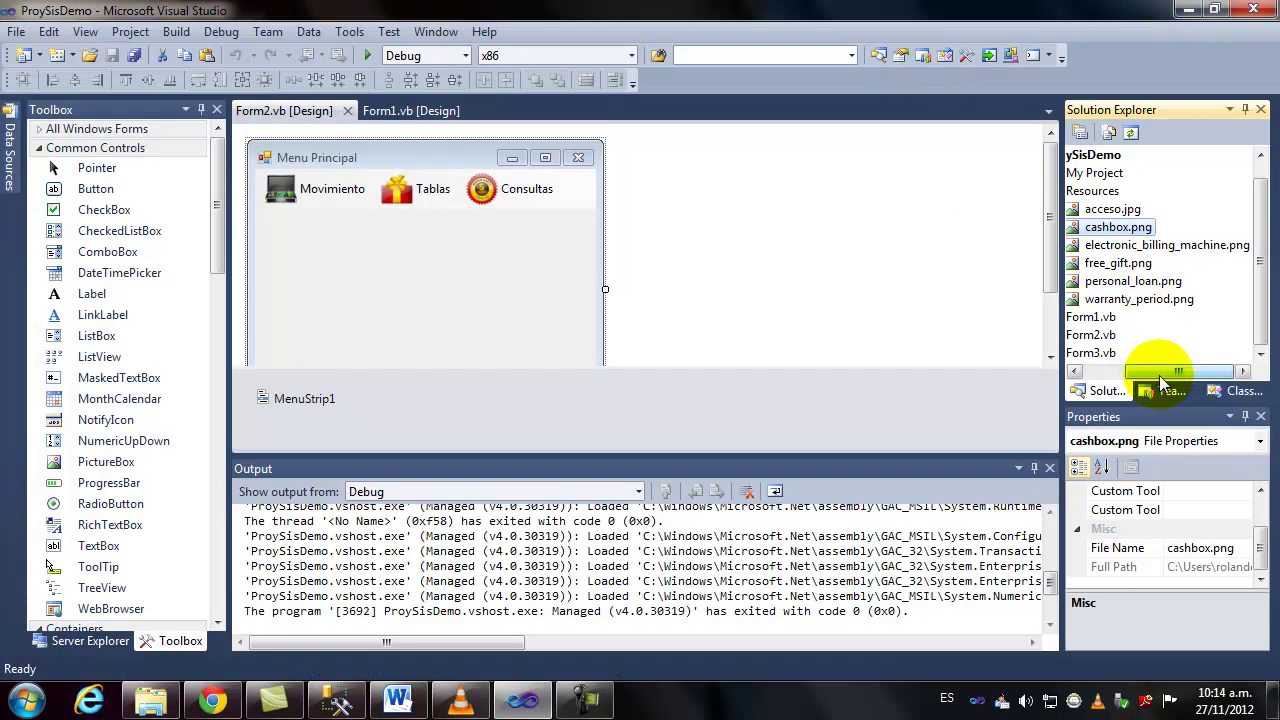
{"action": "left_click_drag", "start_coordinate": [1160, 375], "coordinate": [1112, 372]}
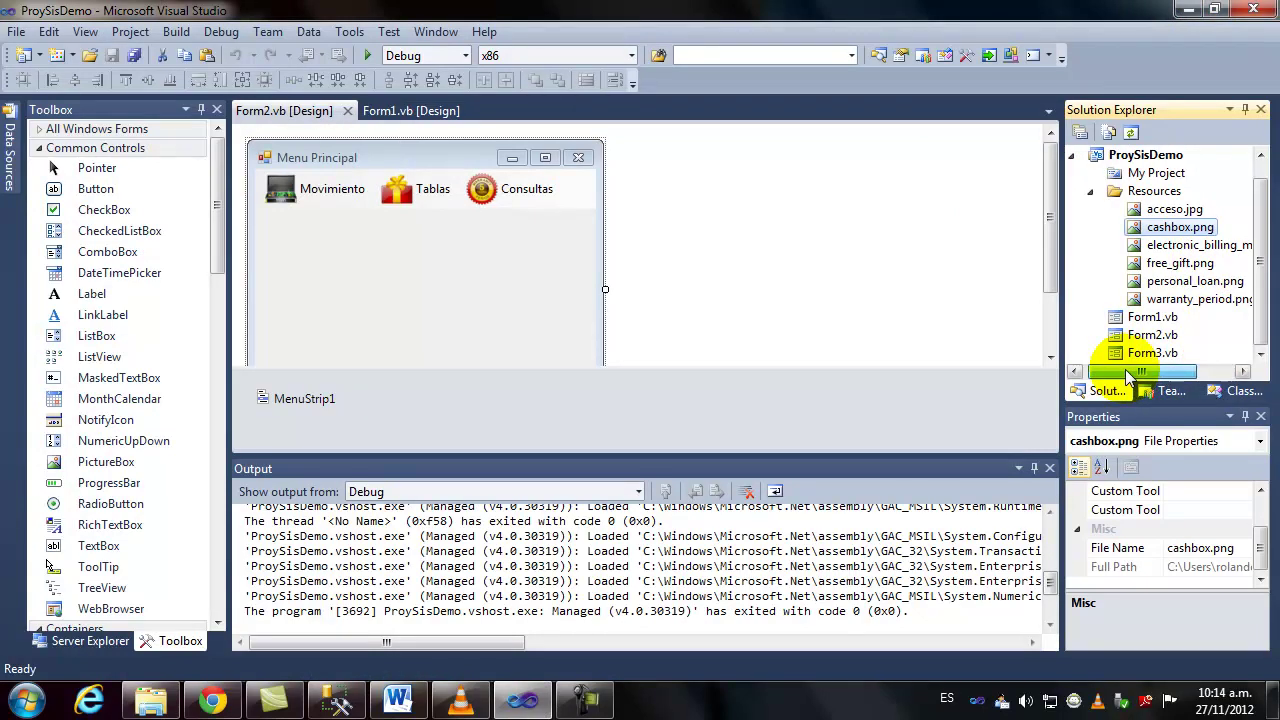
{"action": "left_click", "coordinate": [1094, 194]}
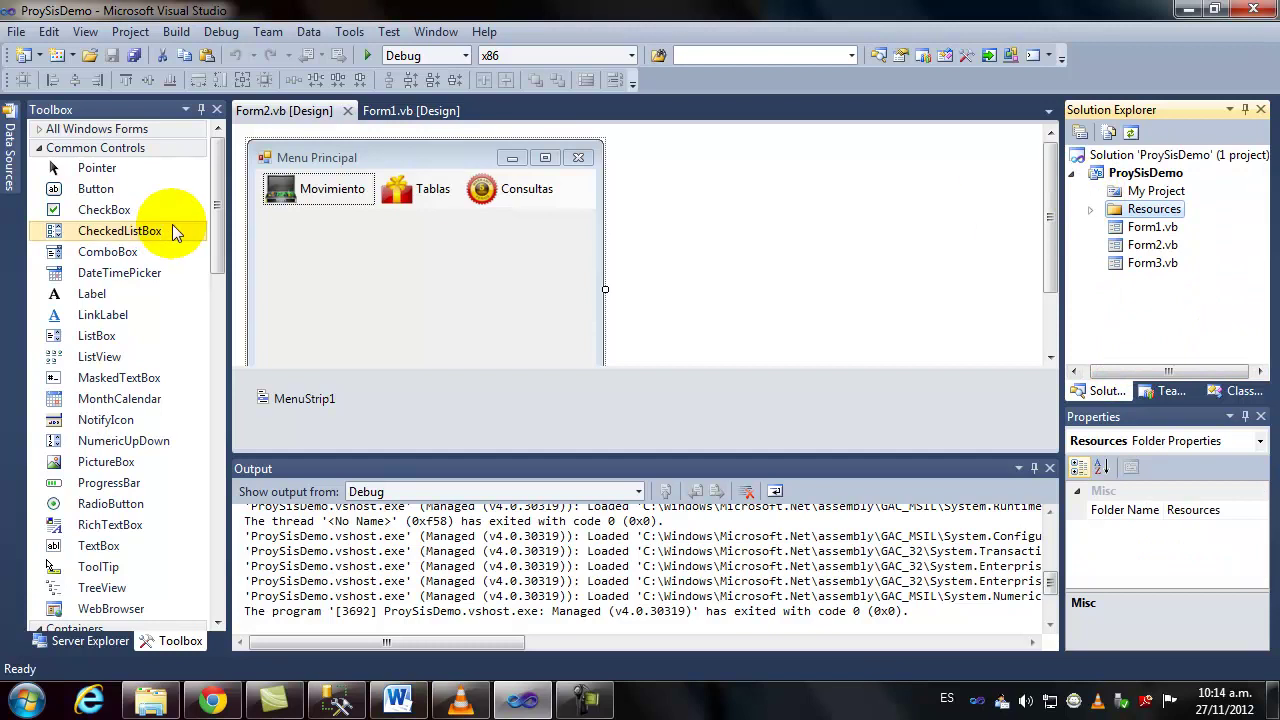
Start adding a new project to the solution and show the Visual Studio Installer templates under Other Project Types, Setup and Deployment
{"action": "left_click", "coordinate": [23, 35]}
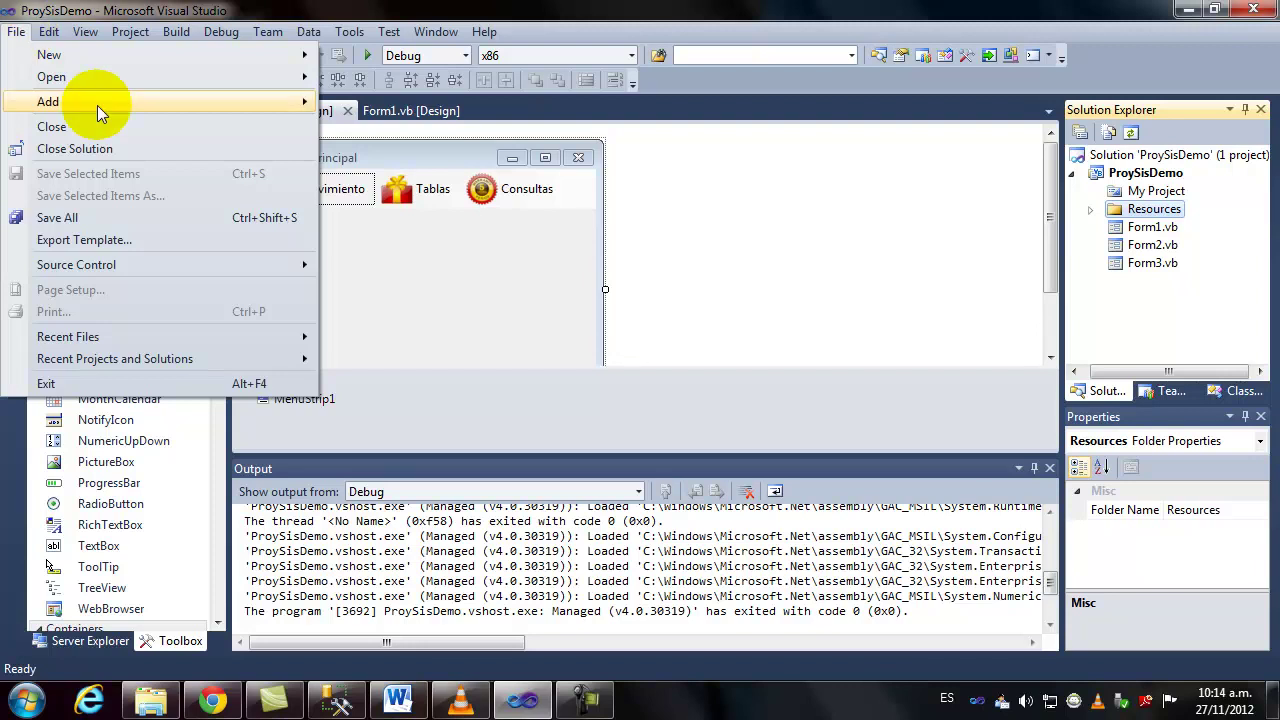
{"action": "mouse_move", "coordinate": [97, 106]}
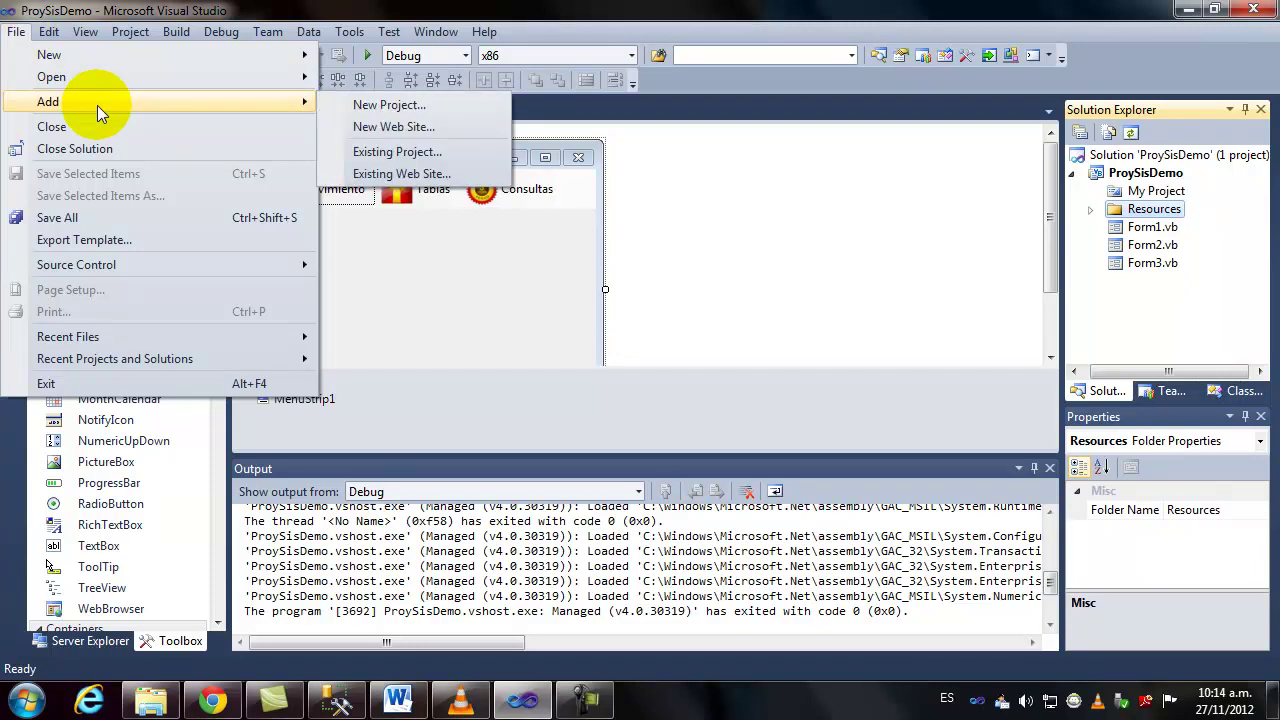
{"action": "left_click", "coordinate": [375, 104]}
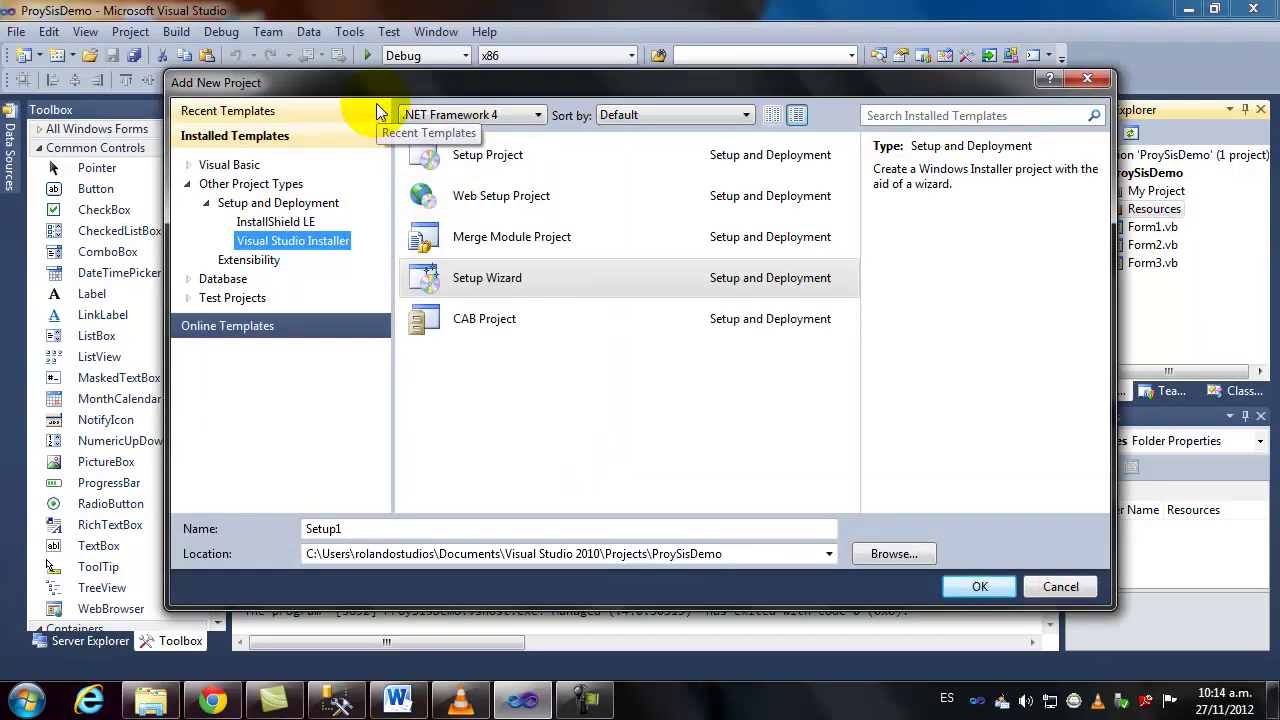
{"action": "left_click", "coordinate": [189, 165]}
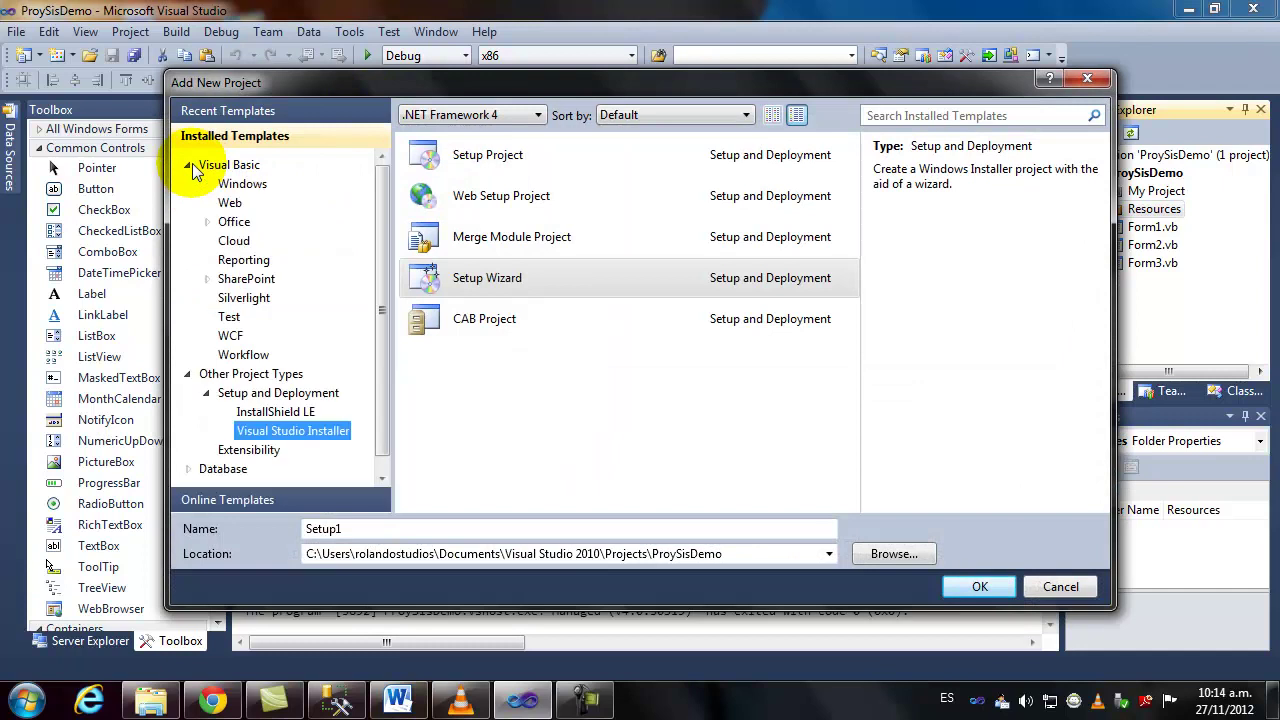
{"action": "left_click", "coordinate": [214, 164]}
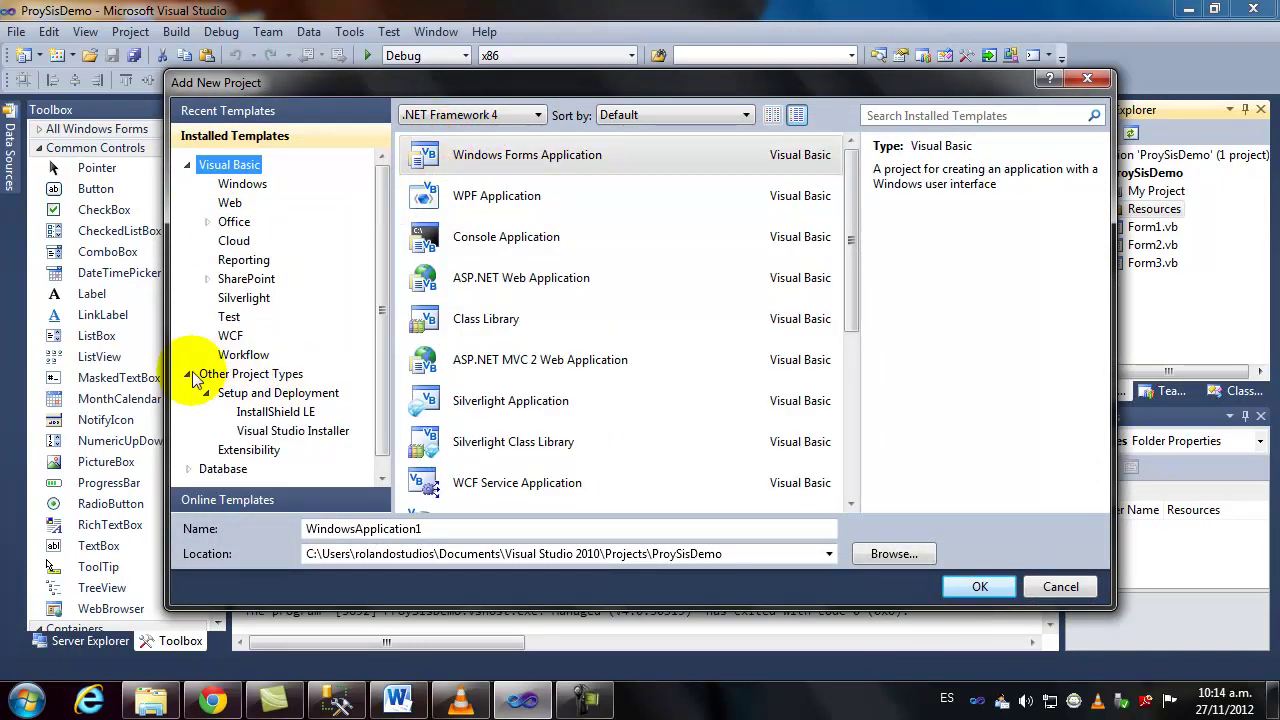
{"action": "scroll", "coordinate": [377, 215], "scroll_direction": "down", "scroll_amount": 1}
{"action": "left_click", "coordinate": [225, 358]}
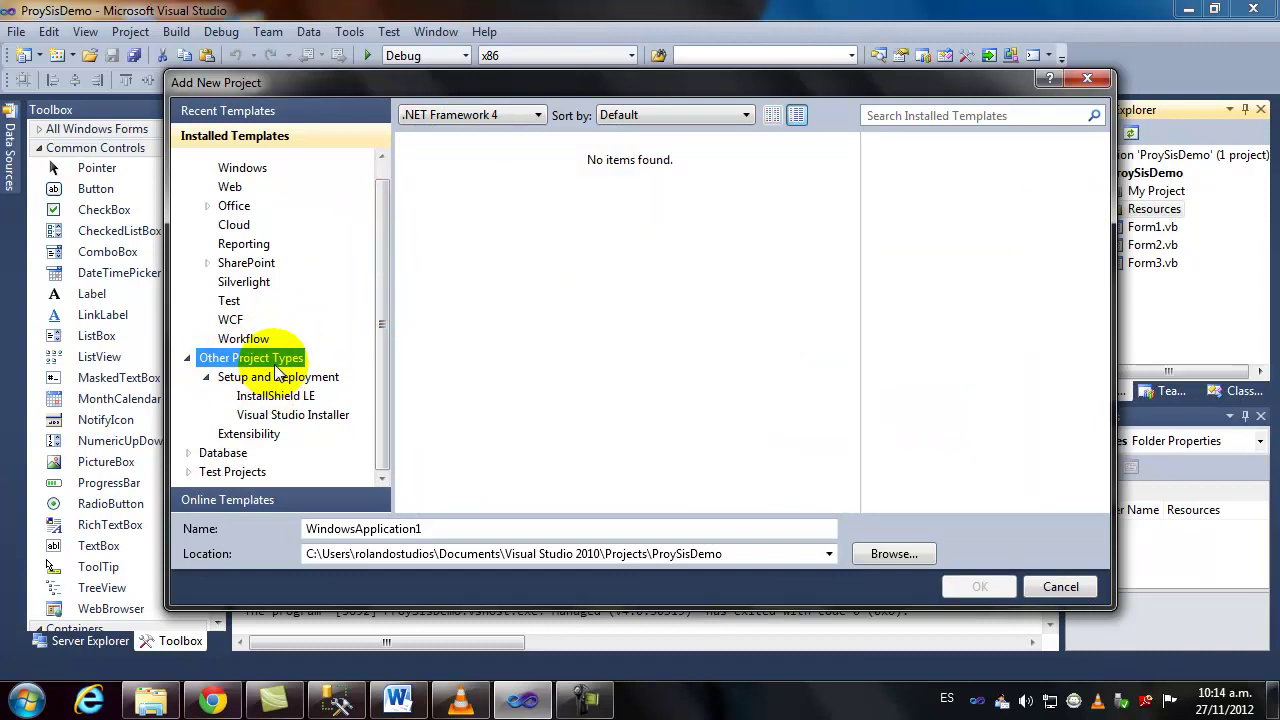
{"action": "left_click", "coordinate": [260, 379]}
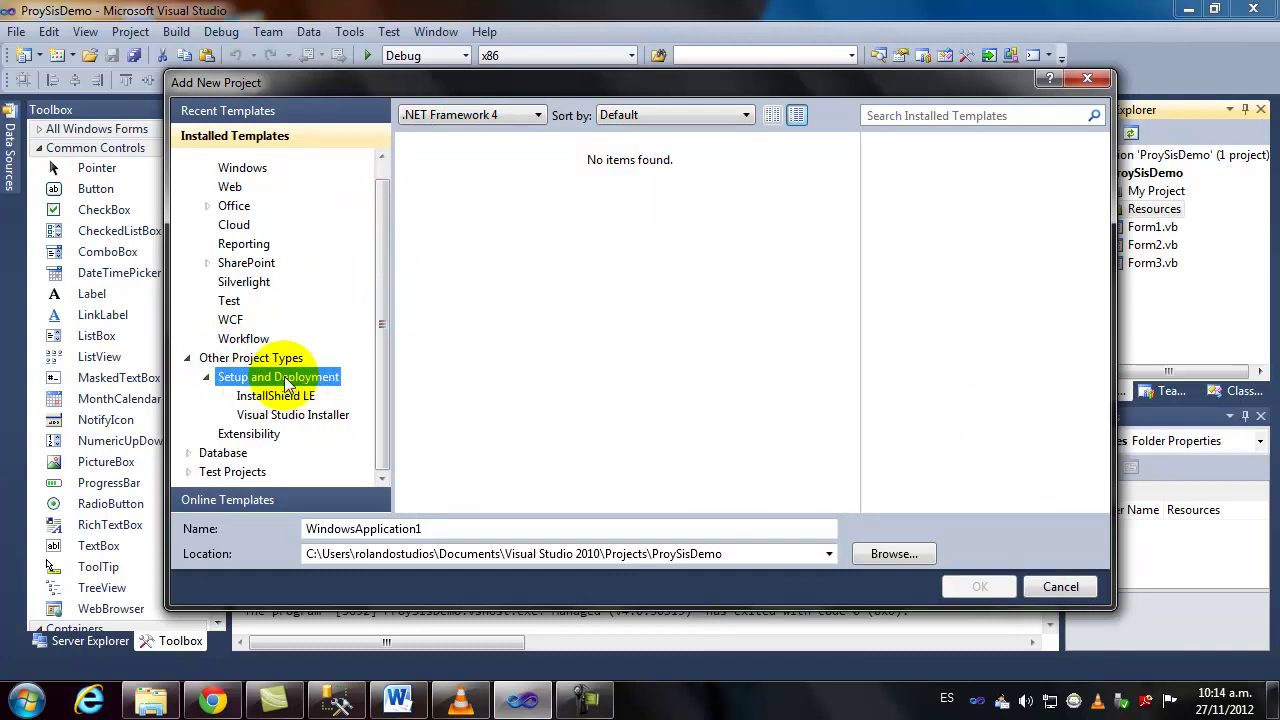
{"action": "left_click", "coordinate": [276, 398]}
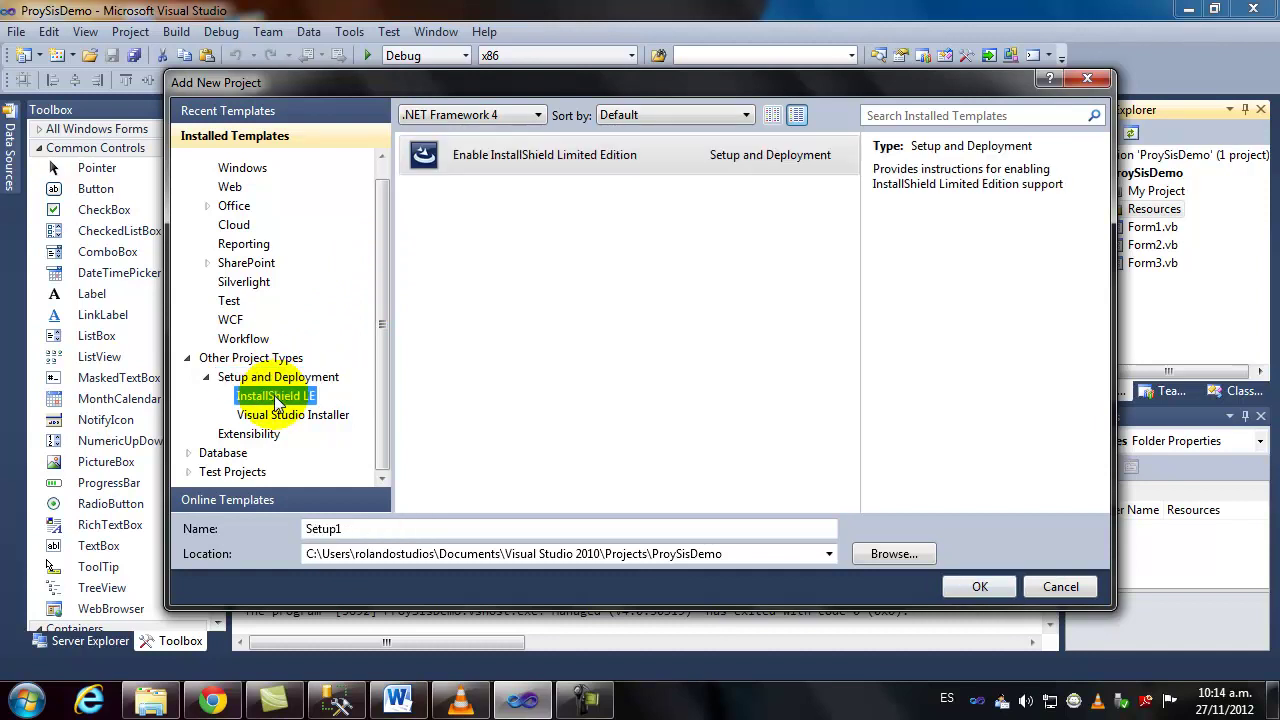
{"action": "left_click", "coordinate": [291, 416]}
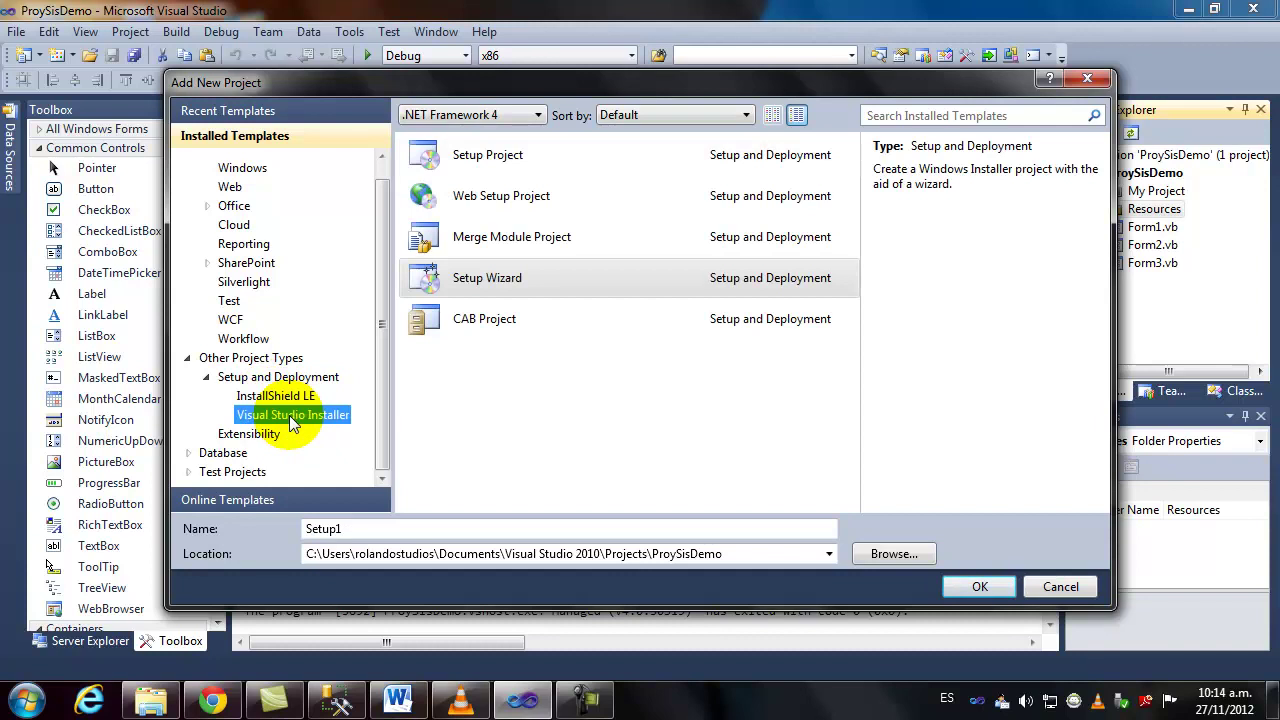
Create a Setup Wizard project named SetupProySisDemo in the ProySisDemo project location
{"action": "left_click", "coordinate": [495, 283]}
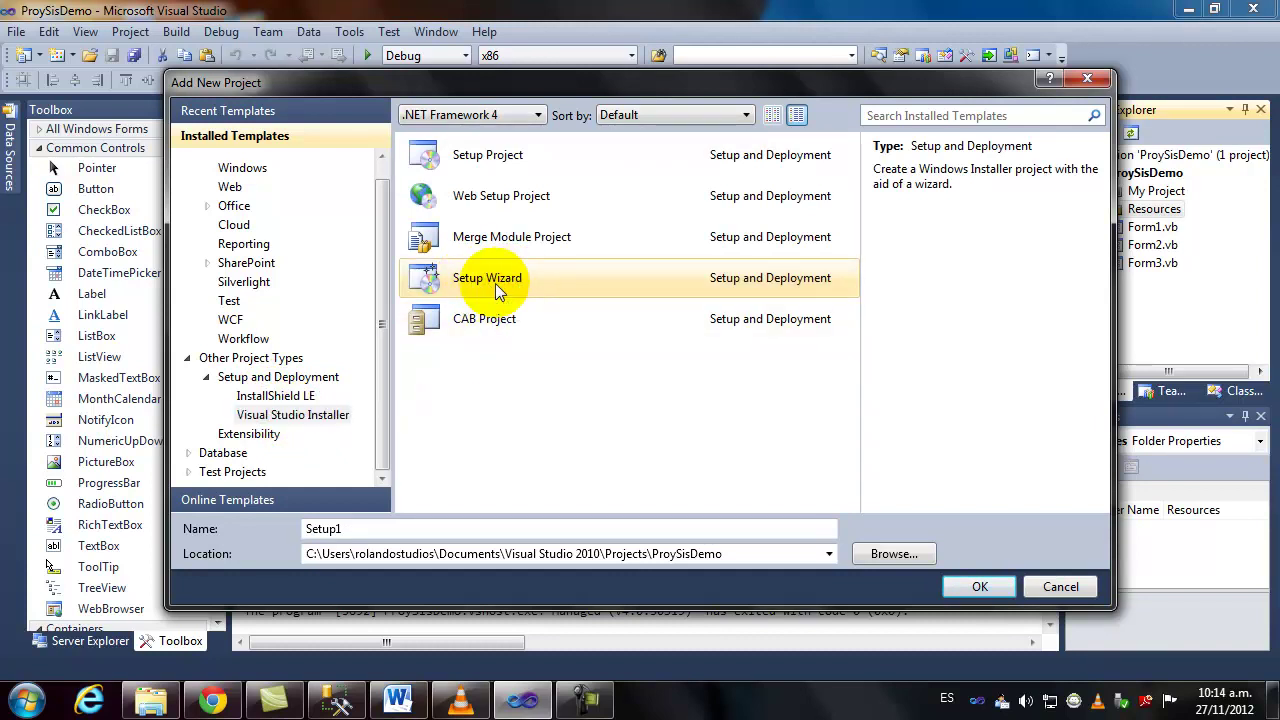
{"action": "double_click", "coordinate": [326, 528]}
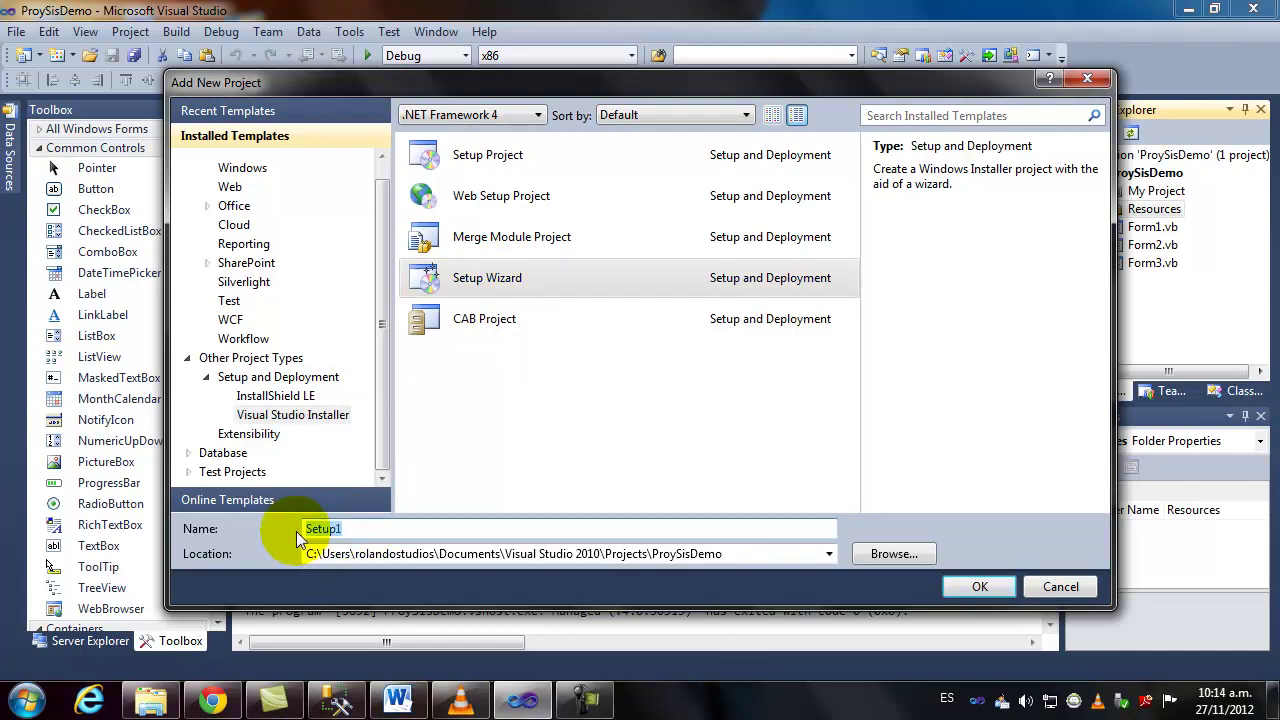
{"action": "left_click", "coordinate": [355, 528]}
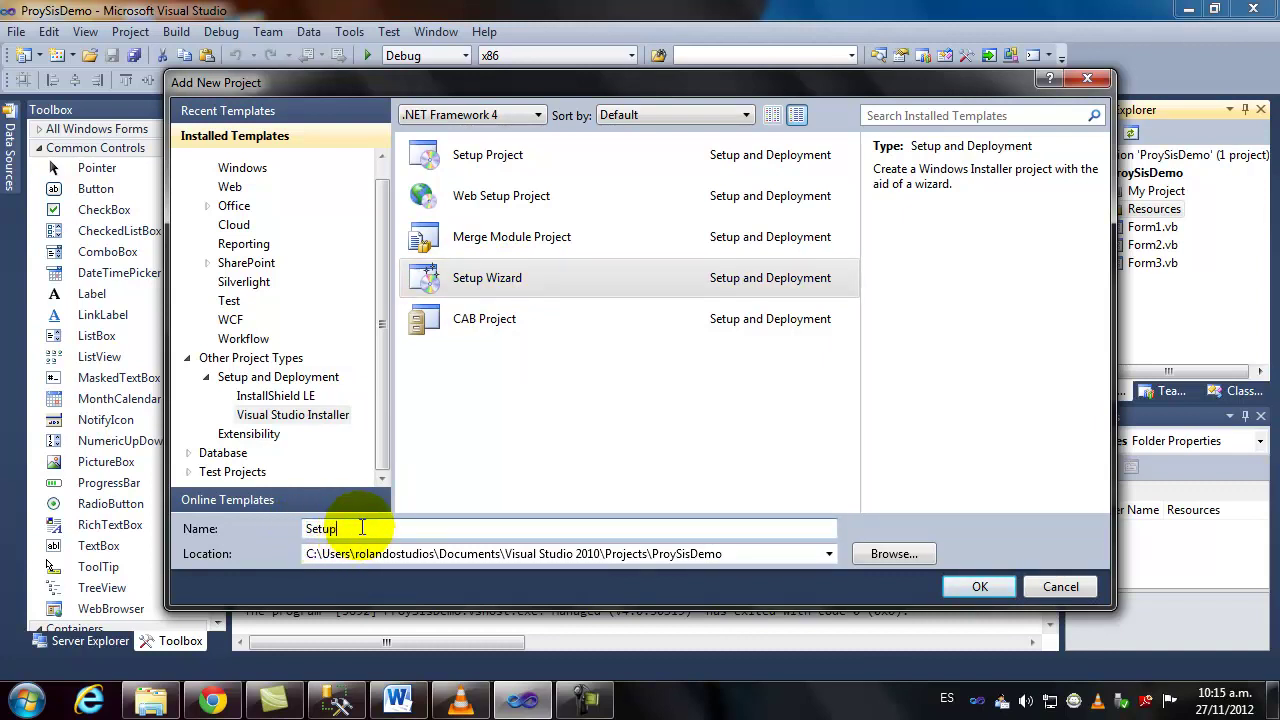
{"action": "type", "text": "ProySisDemo"}
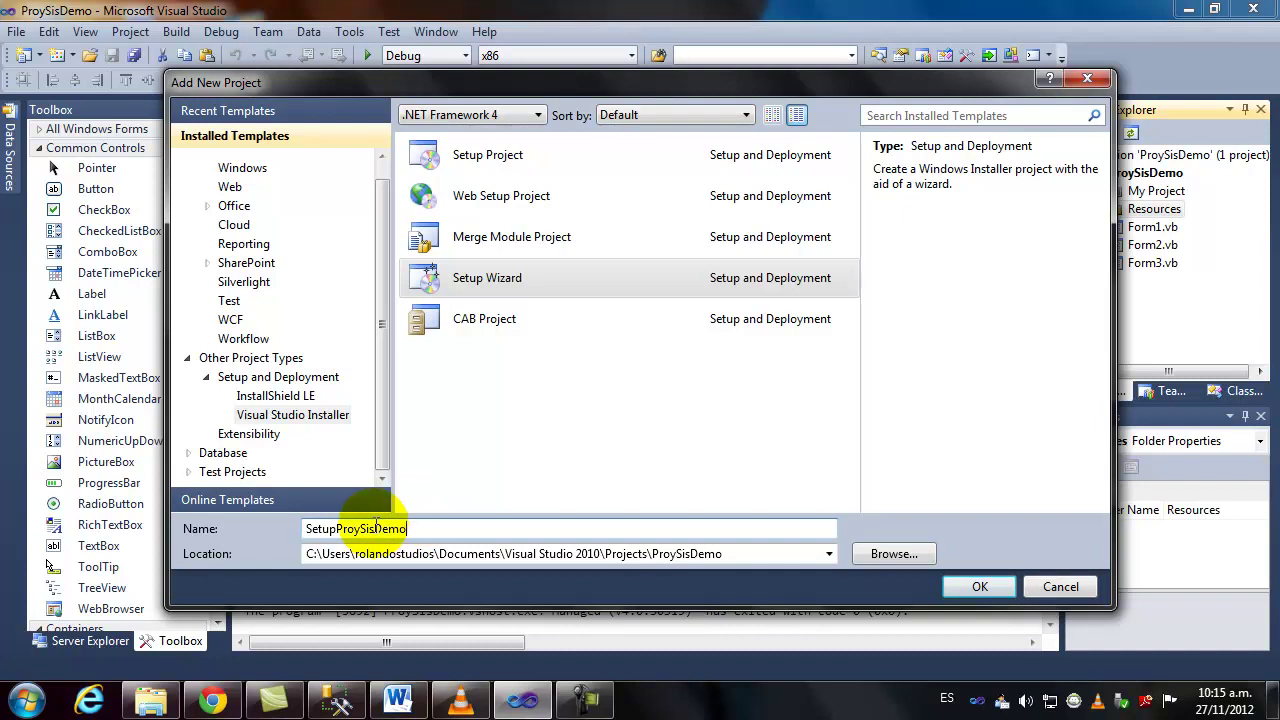
{"action": "left_click", "coordinate": [978, 586]}
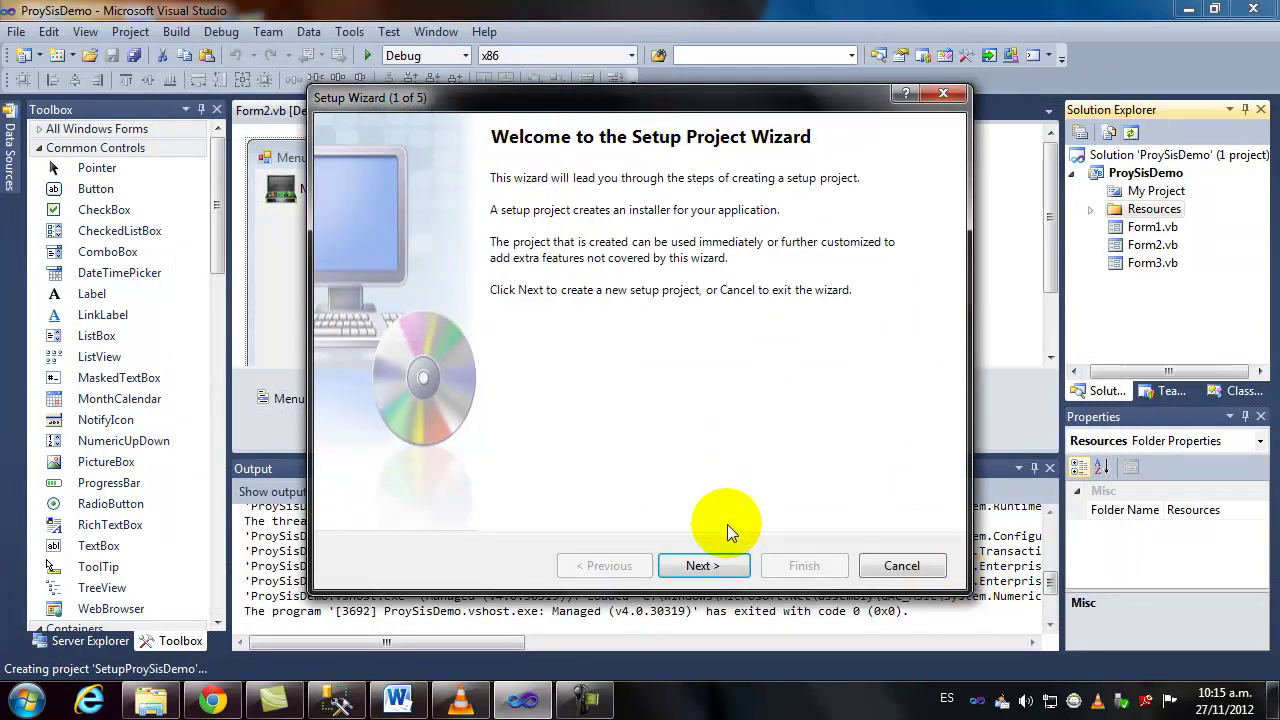
Set up the installer for a Windows application and include the Primary output from ProySisDemo
{"action": "left_click", "coordinate": [693, 565]}
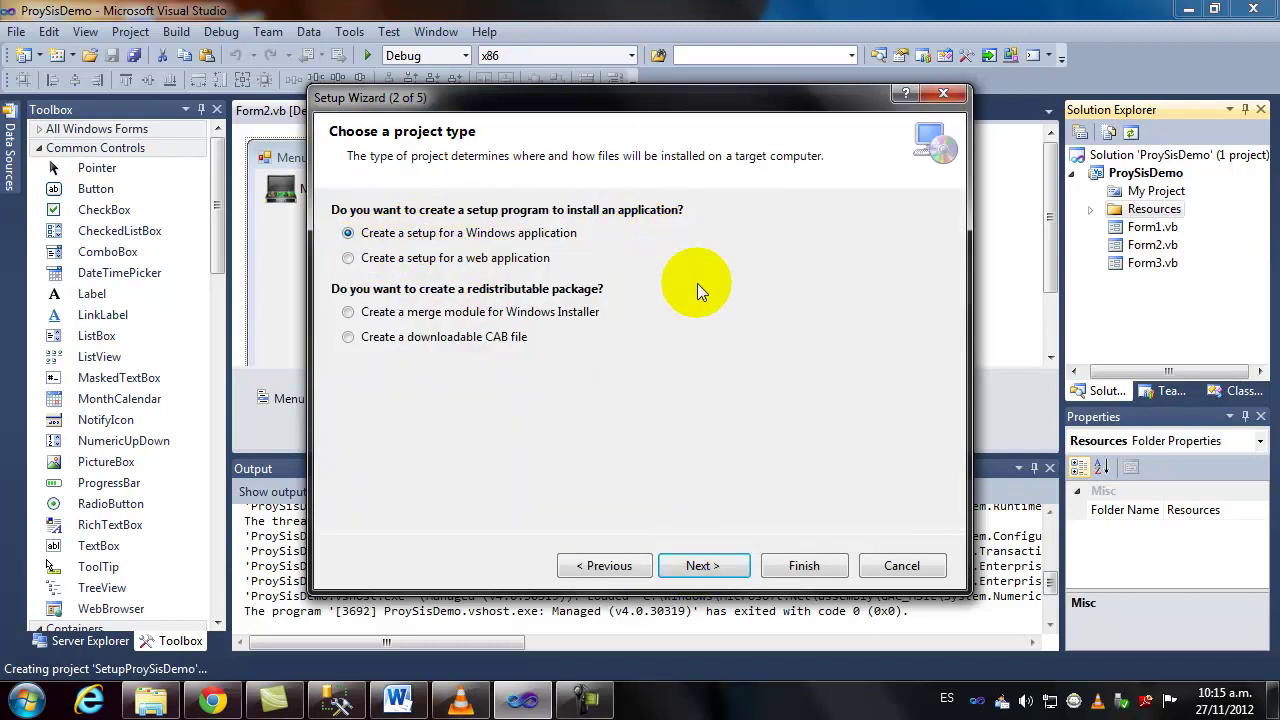
{"action": "left_click", "coordinate": [705, 568]}
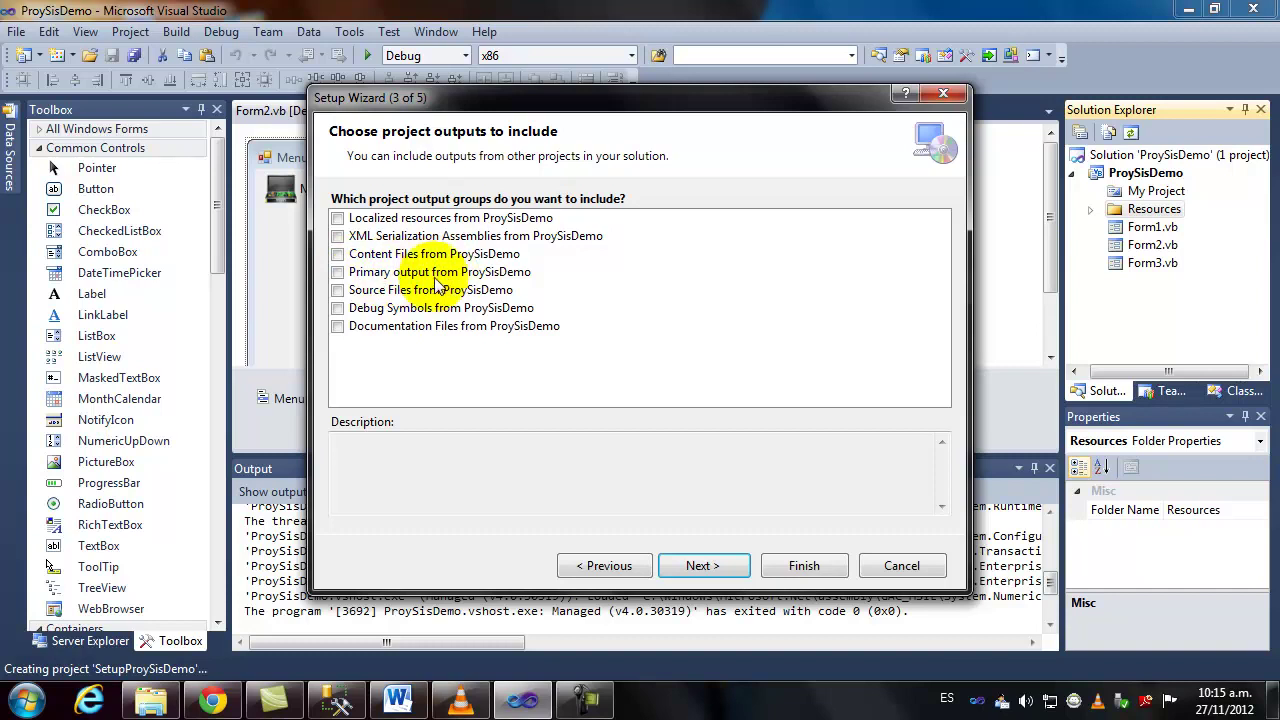
{"action": "left_click", "coordinate": [338, 272]}
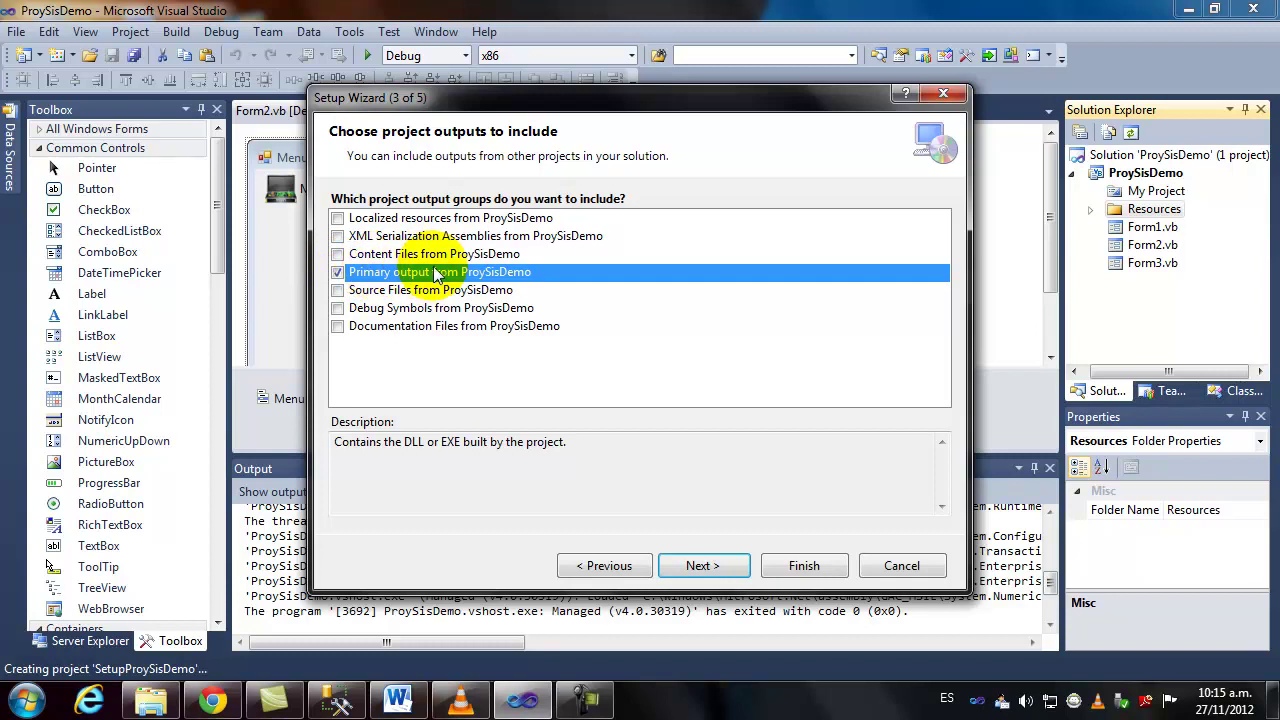
{"action": "left_click", "coordinate": [705, 566]}
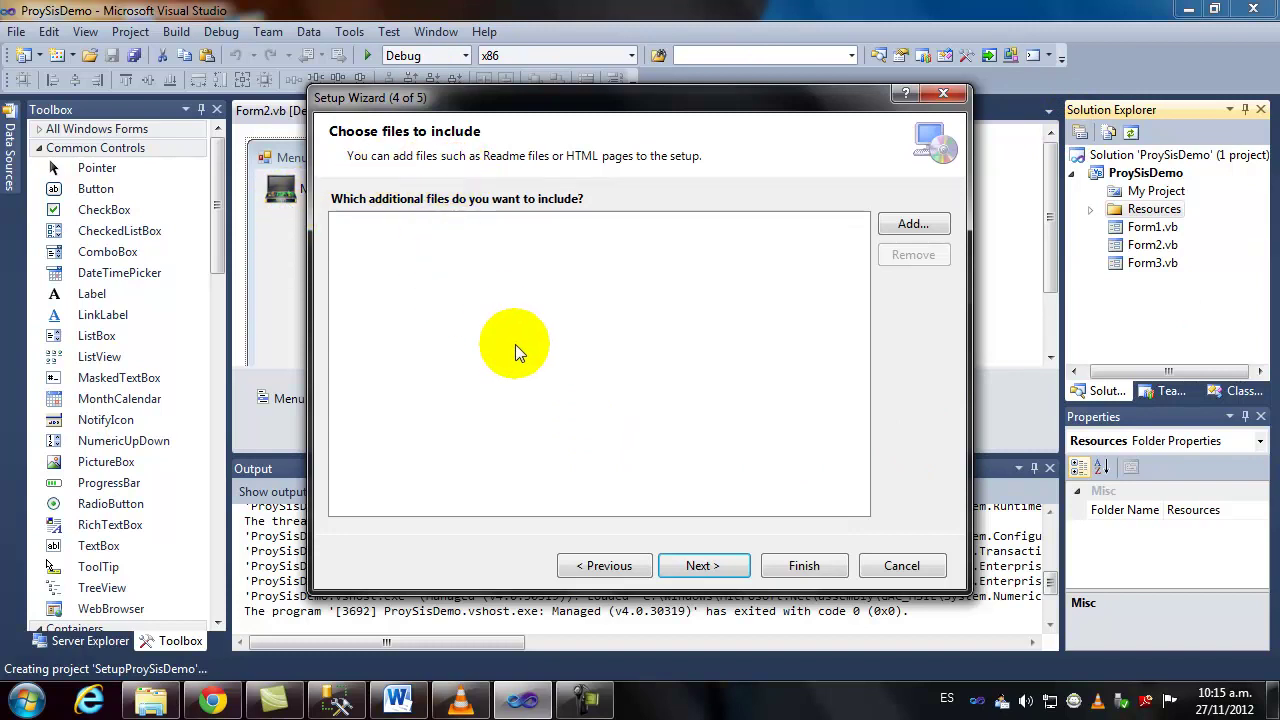
Include all the image files from the ProySisDemo Resources folder as additional setup files and finish creating the installer project
{"action": "left_click", "coordinate": [910, 226]}
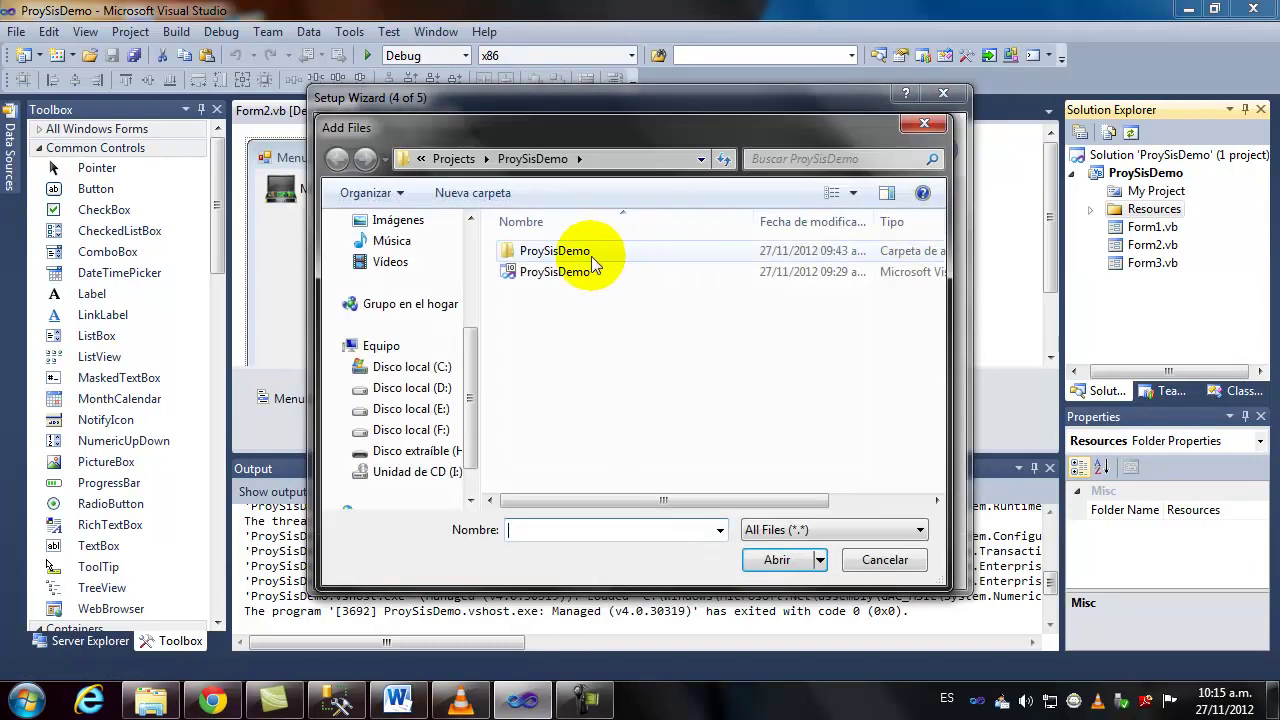
{"action": "double_click", "coordinate": [556, 250]}
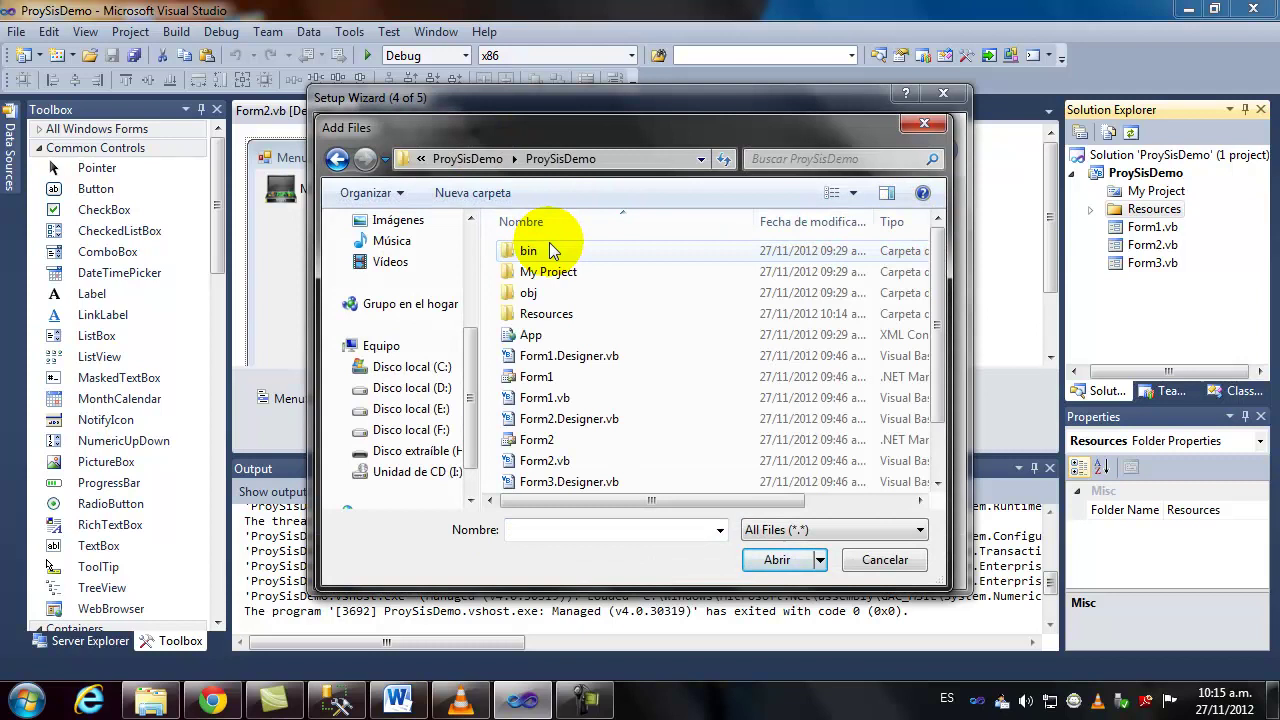
{"action": "double_click", "coordinate": [560, 314]}
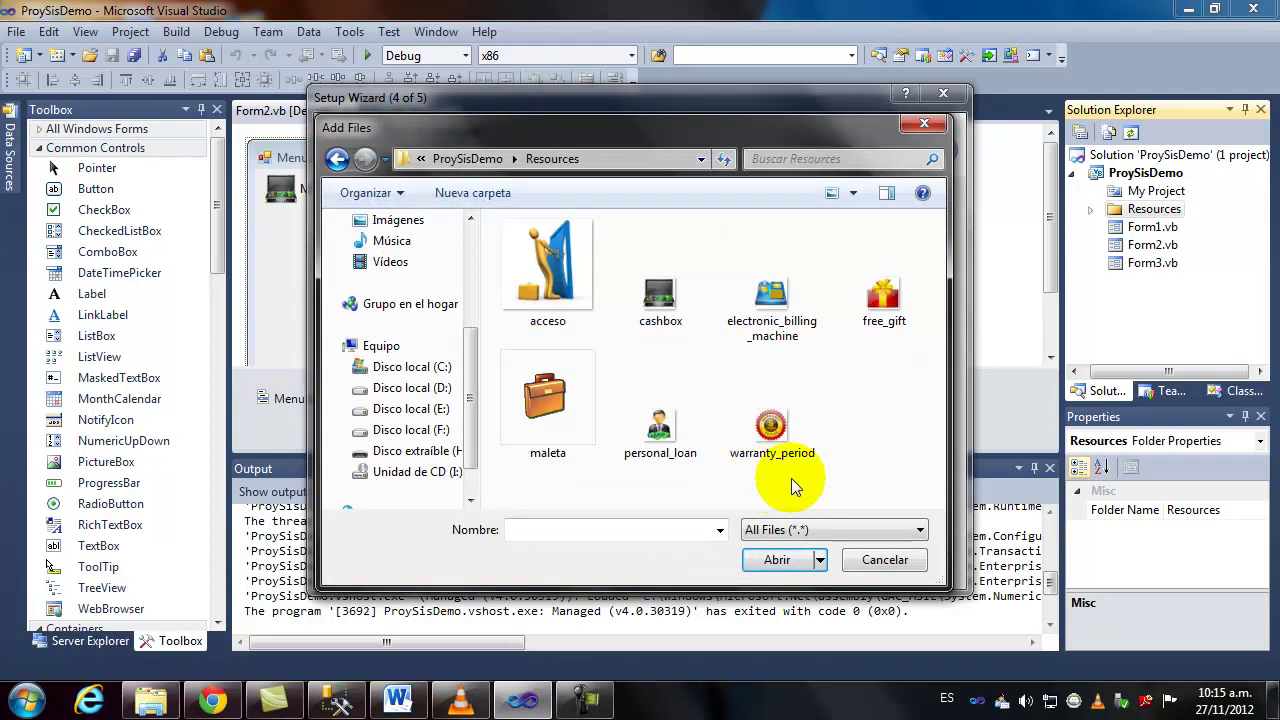
{"action": "left_click_drag", "start_coordinate": [911, 486], "coordinate": [528, 256]}
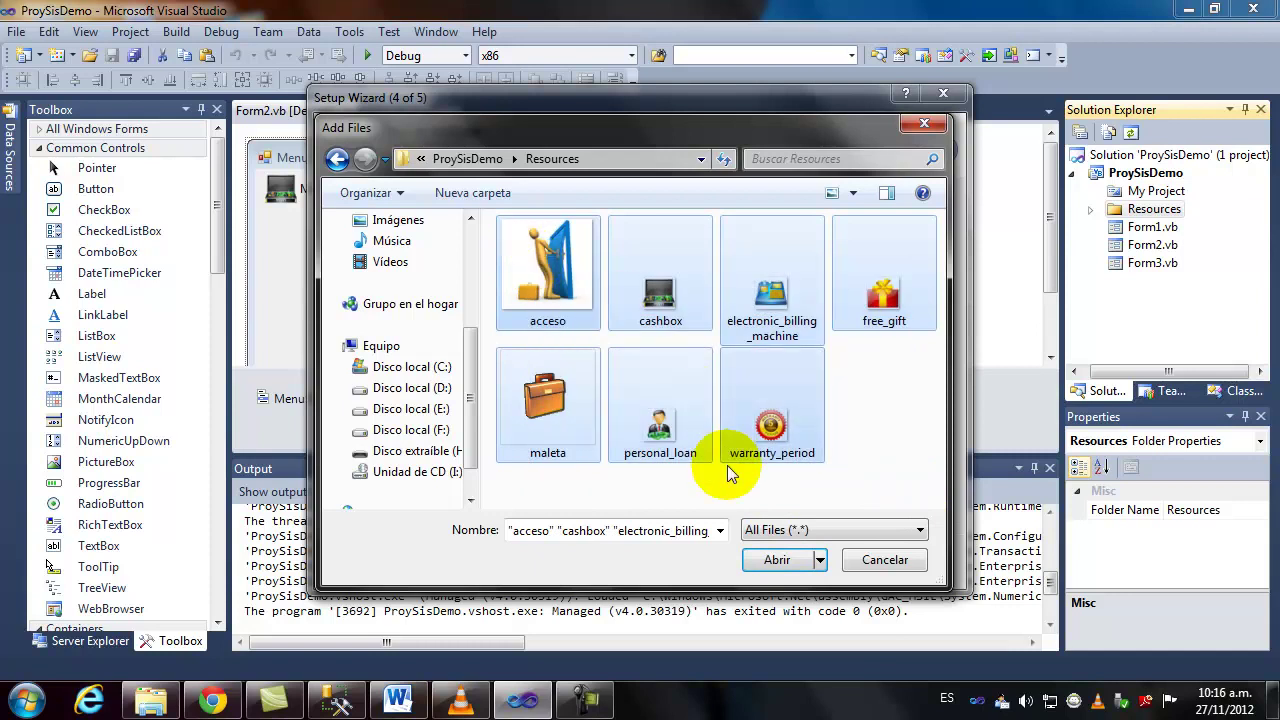
{"action": "left_click", "coordinate": [776, 561]}
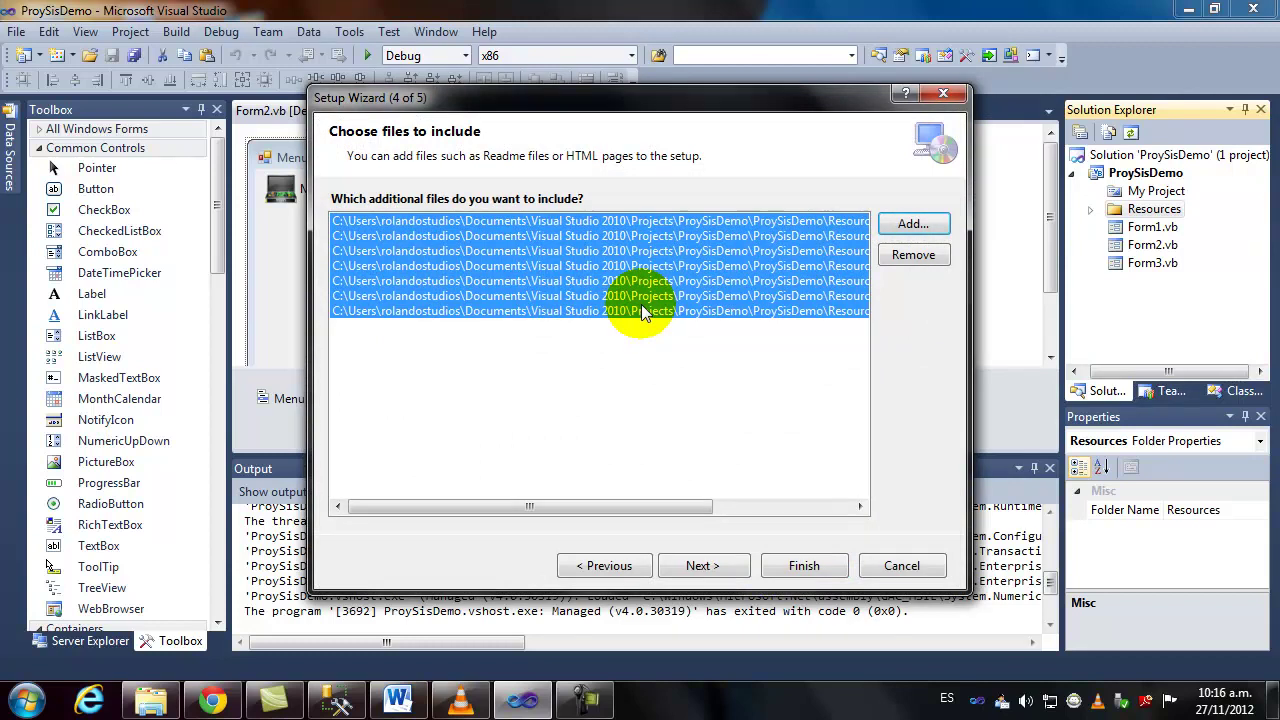
{"action": "left_click", "coordinate": [716, 566]}
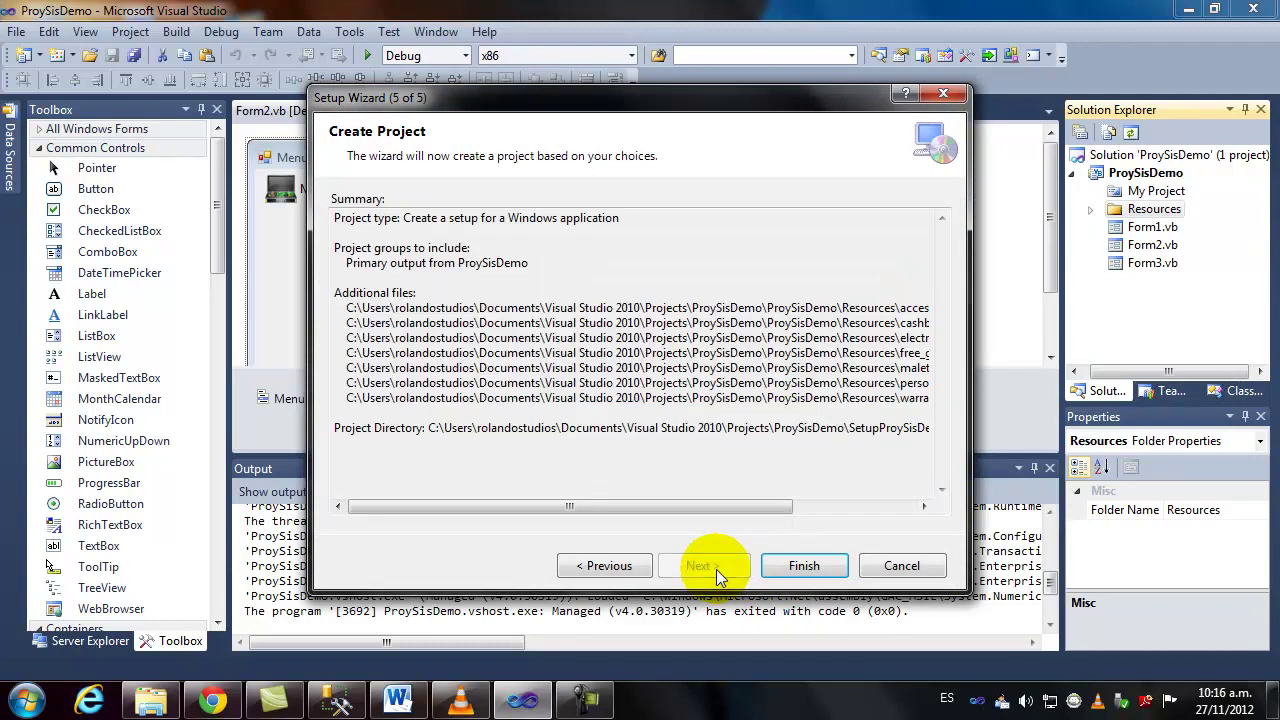
{"action": "left_click", "coordinate": [800, 570]}
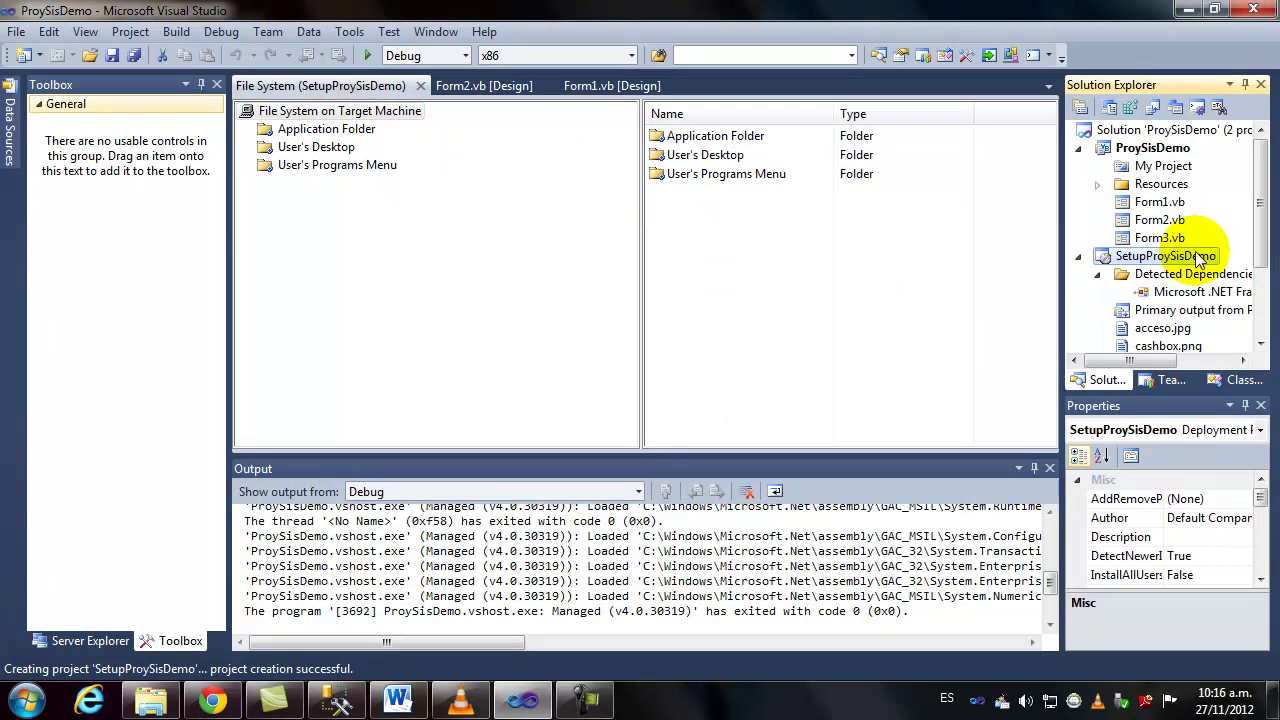
Examine what the Application Folder, User's Desktop and User's Programs Menu contain in the target machine's file system
{"action": "left_click", "coordinate": [312, 113]}
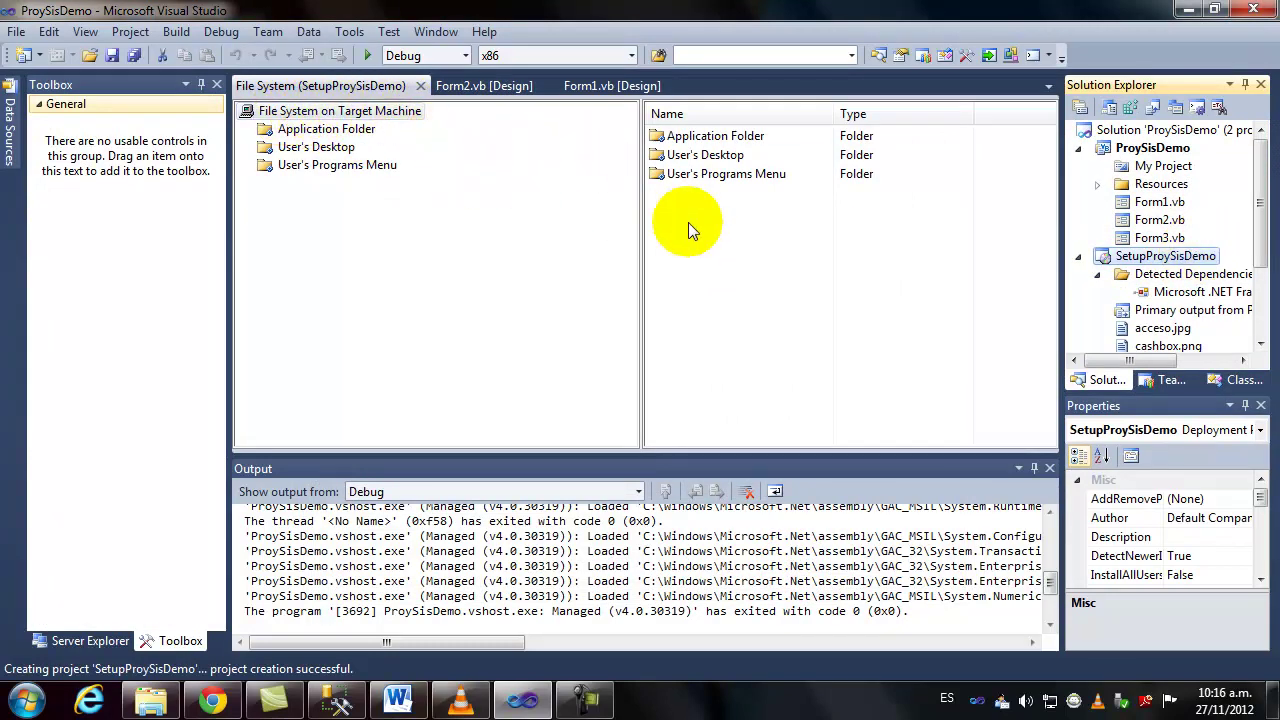
{"action": "left_click", "coordinate": [305, 130]}
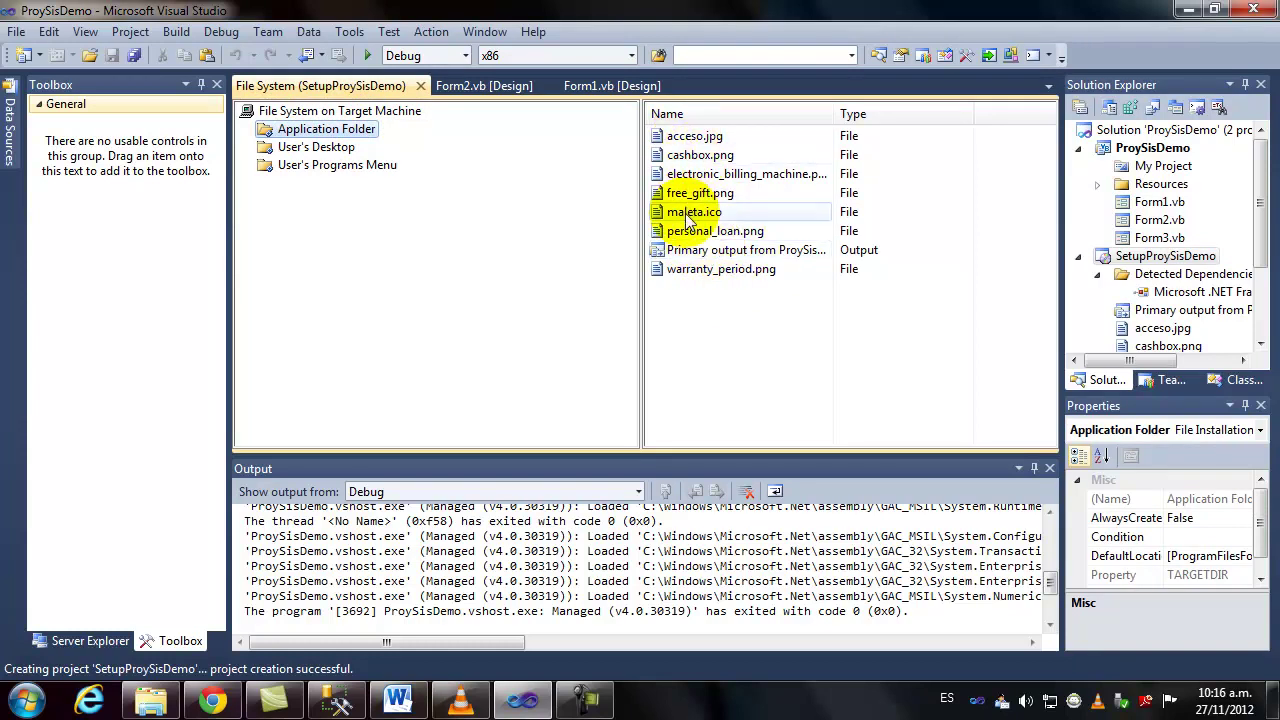
{"action": "left_click", "coordinate": [327, 155]}
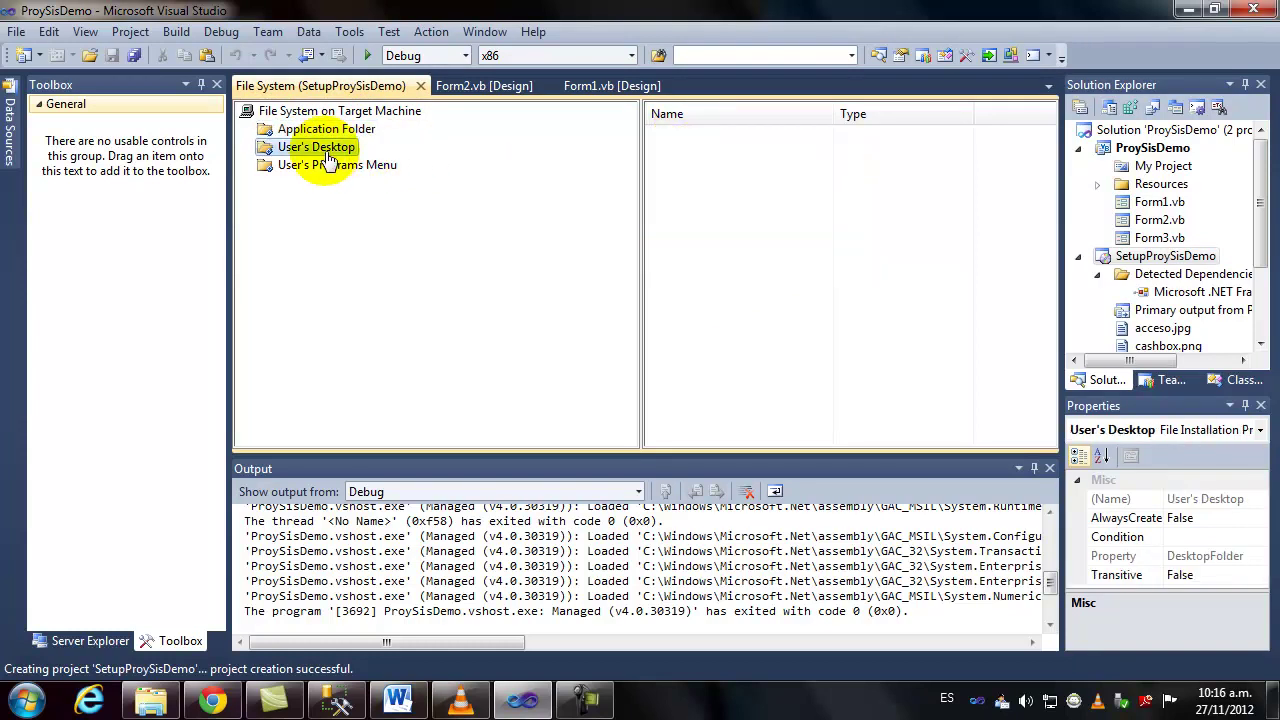
{"action": "left_click", "coordinate": [325, 166]}
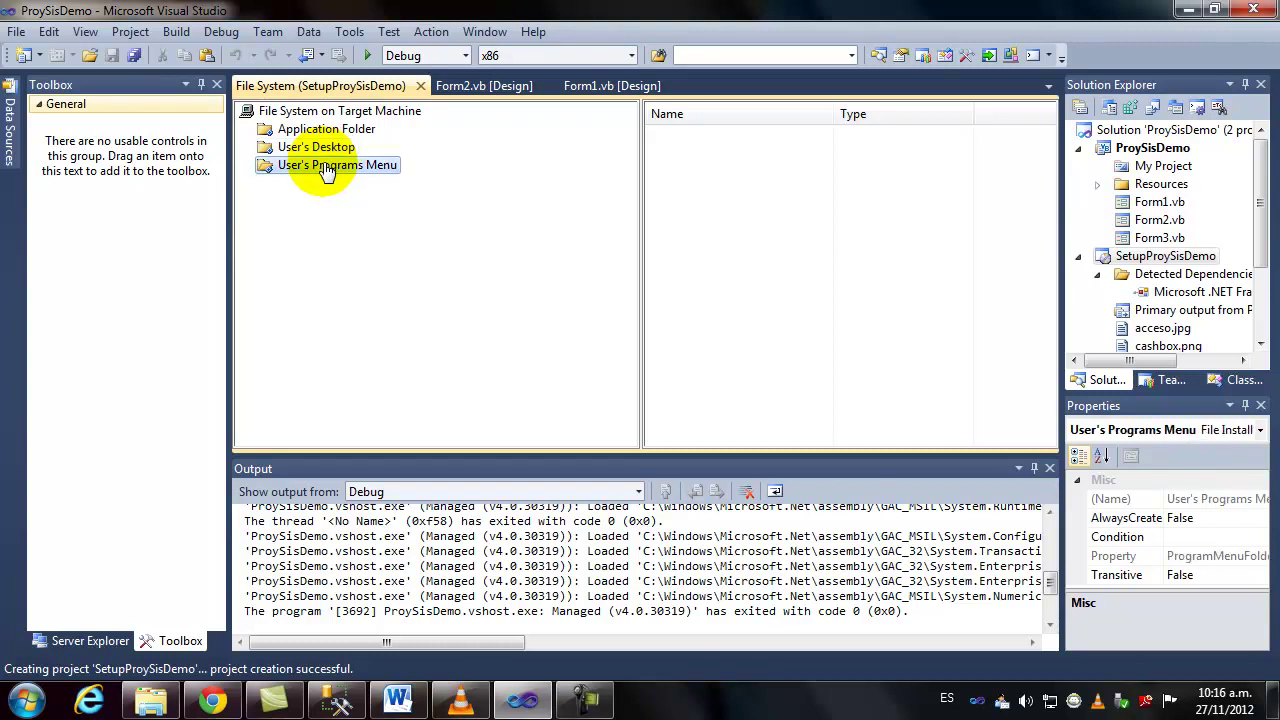
{"action": "left_click", "coordinate": [322, 149]}
{"action": "left_click", "coordinate": [338, 131]}
{"action": "left_click", "coordinate": [321, 147]}
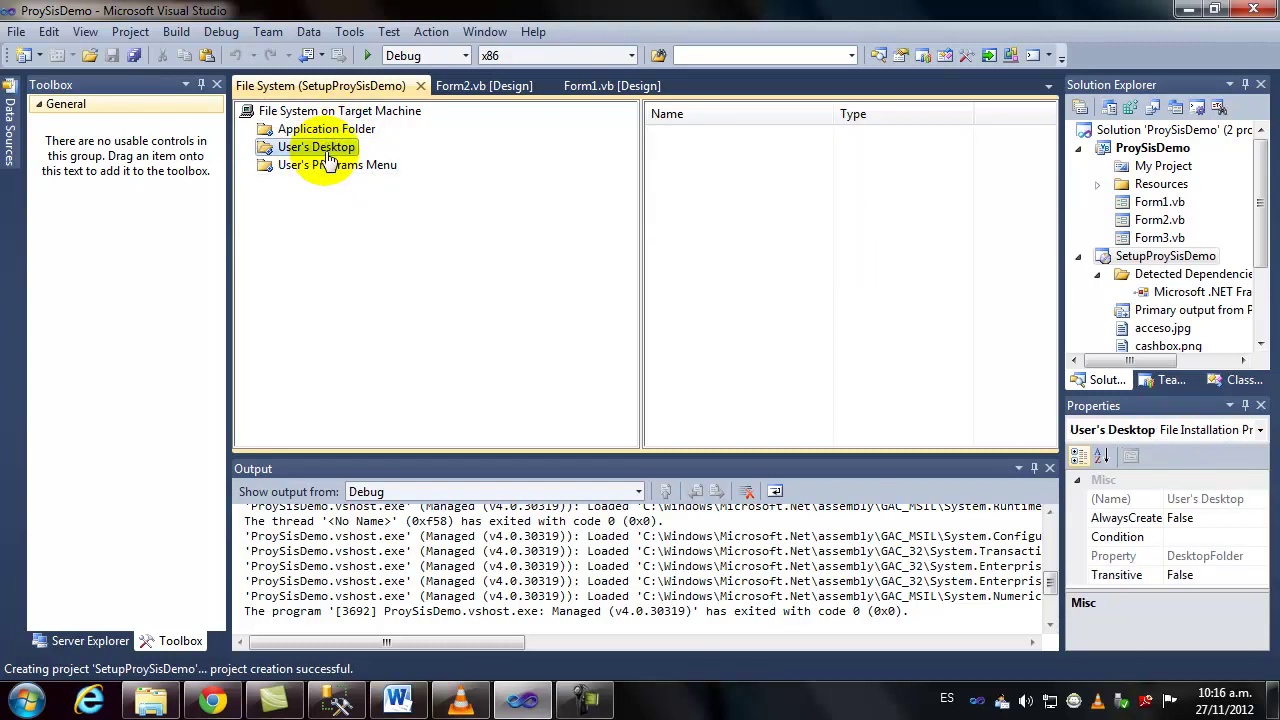
{"action": "left_click", "coordinate": [348, 170]}
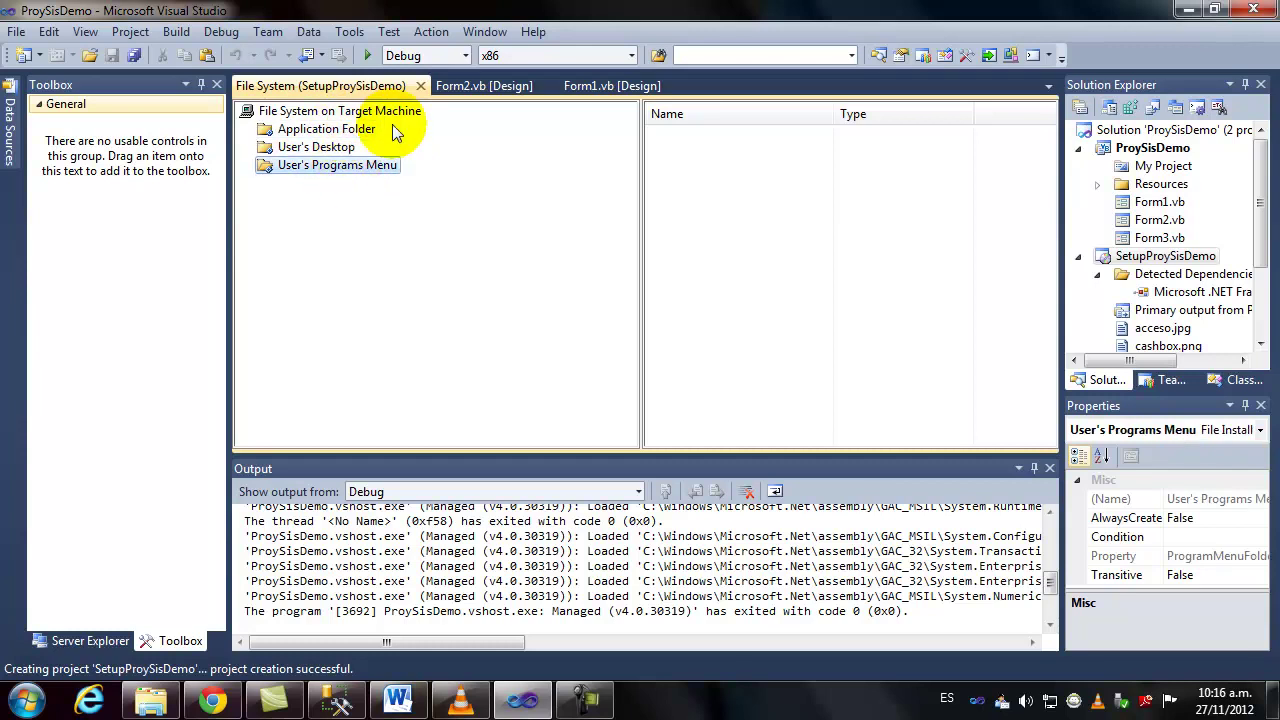
Create a shortcut to the Primary output from ProySisDemo in the Application Folder and move it to User's Desktop
{"action": "left_click", "coordinate": [315, 130]}
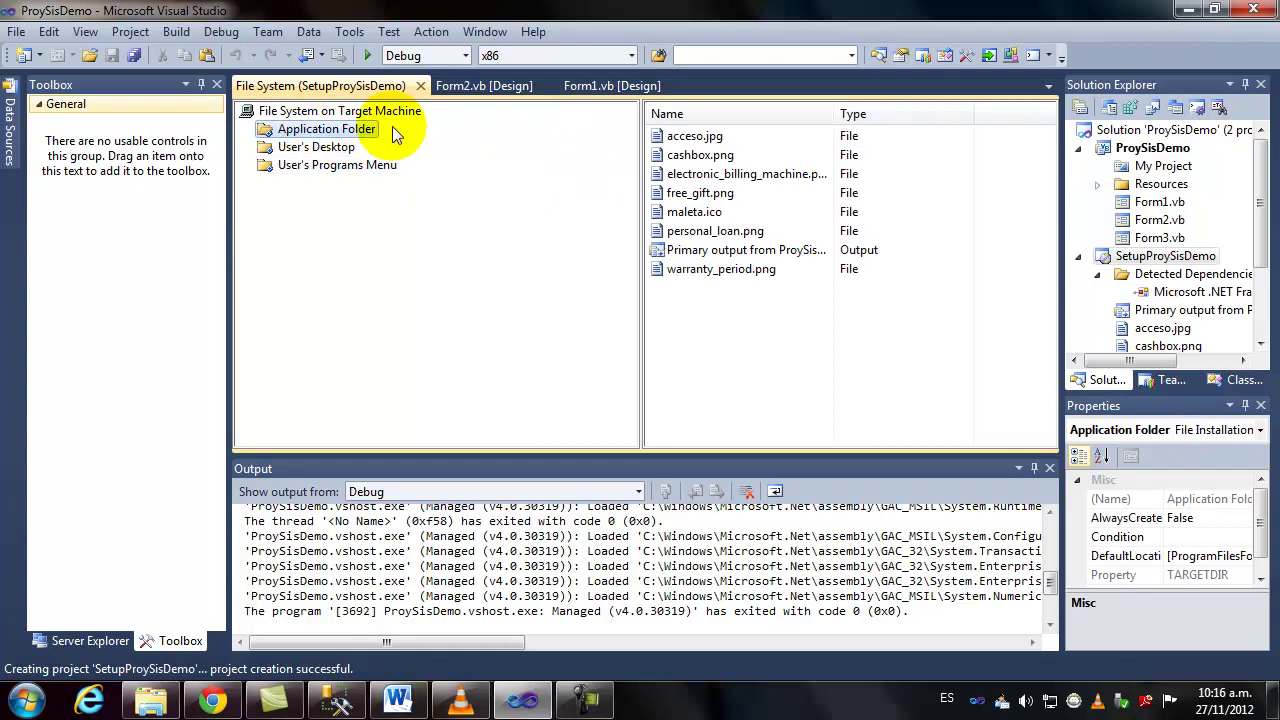
{"action": "left_click", "coordinate": [678, 250]}
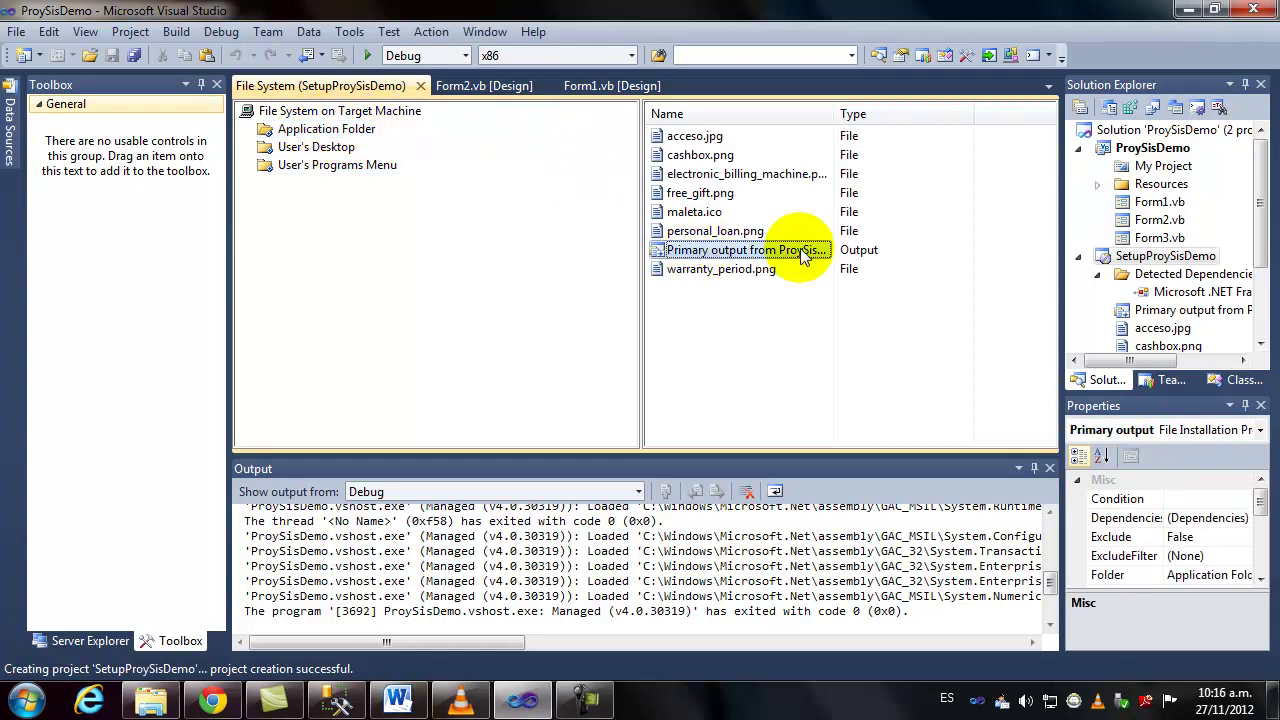
{"action": "right_click", "coordinate": [736, 258]}
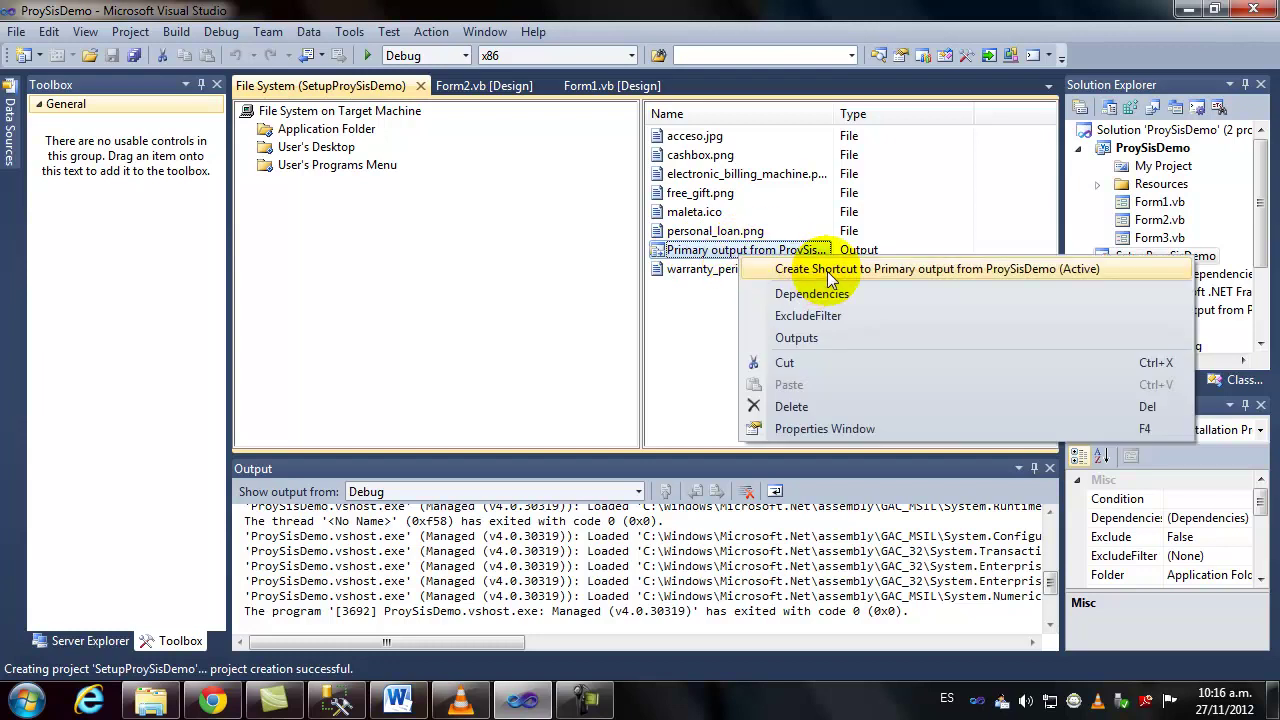
{"action": "left_click", "coordinate": [829, 269]}
{"action": "key", "text": "Return"}
{"action": "left_click", "coordinate": [770, 272]}
{"action": "left_click_drag", "start_coordinate": [776, 278], "coordinate": [318, 152]}
{"action": "left_click", "coordinate": [316, 148]}
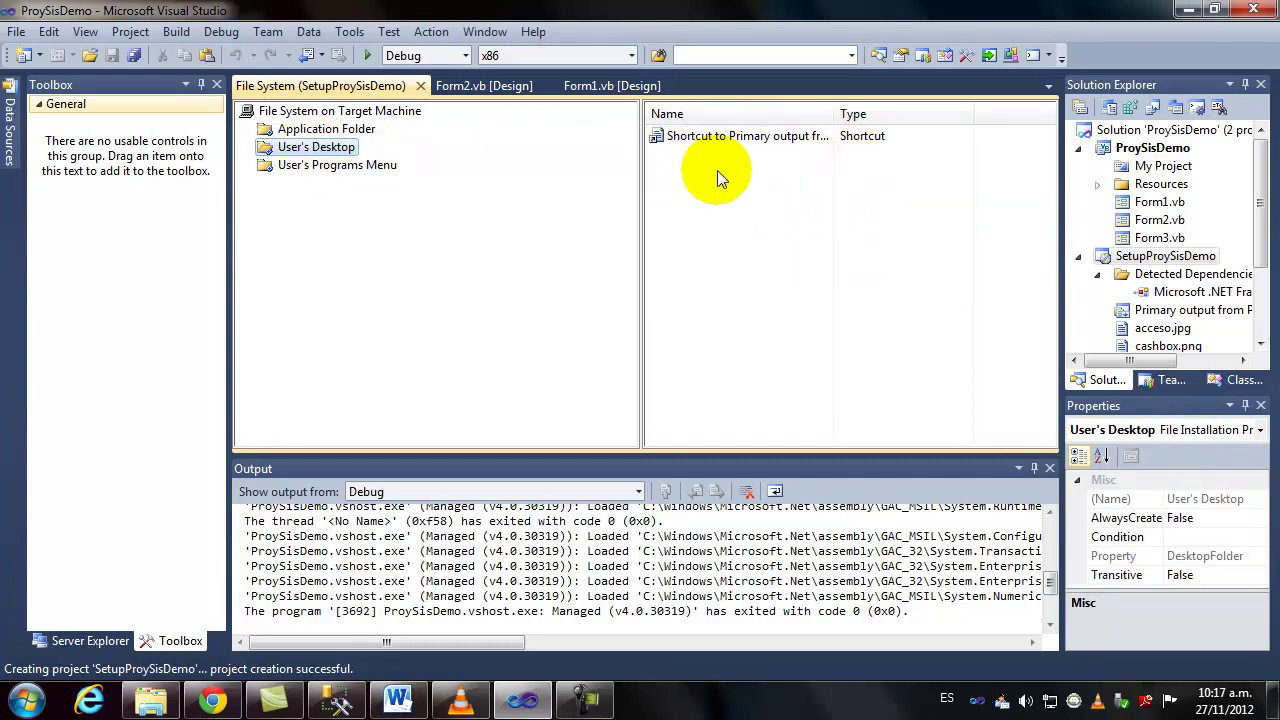
Create another shortcut to the Primary output from ProySisDemo and move it to User's Programs Menu
{"action": "left_click", "coordinate": [355, 132]}
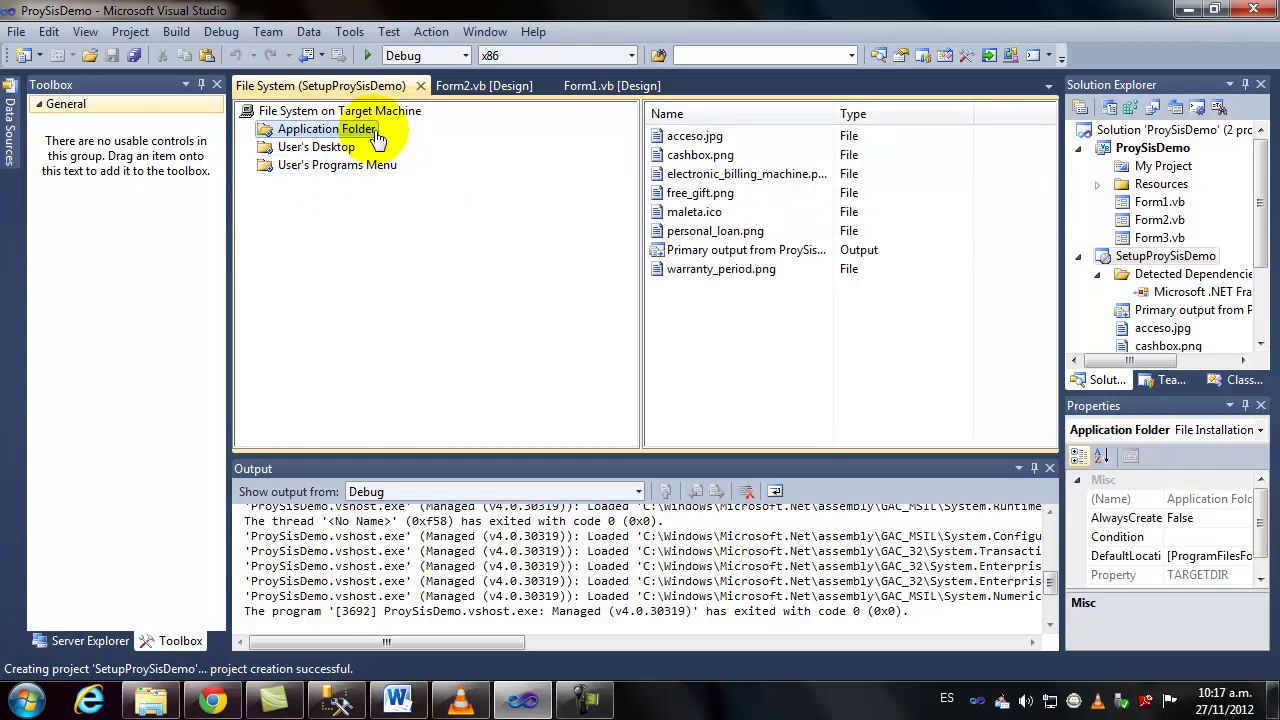
{"action": "left_click", "coordinate": [655, 252]}
{"action": "right_click", "coordinate": [660, 258]}
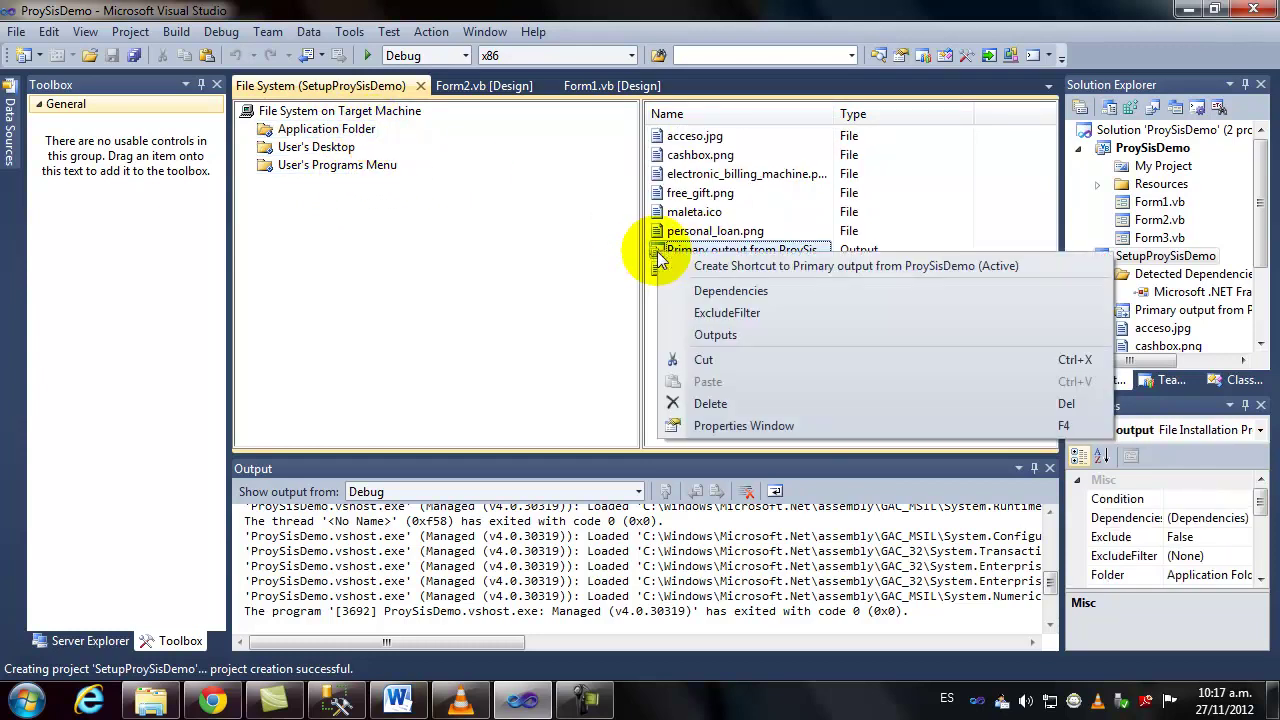
{"action": "left_click", "coordinate": [720, 265]}
{"action": "left_click", "coordinate": [701, 340]}
{"action": "left_click_drag", "start_coordinate": [705, 269], "coordinate": [340, 177]}
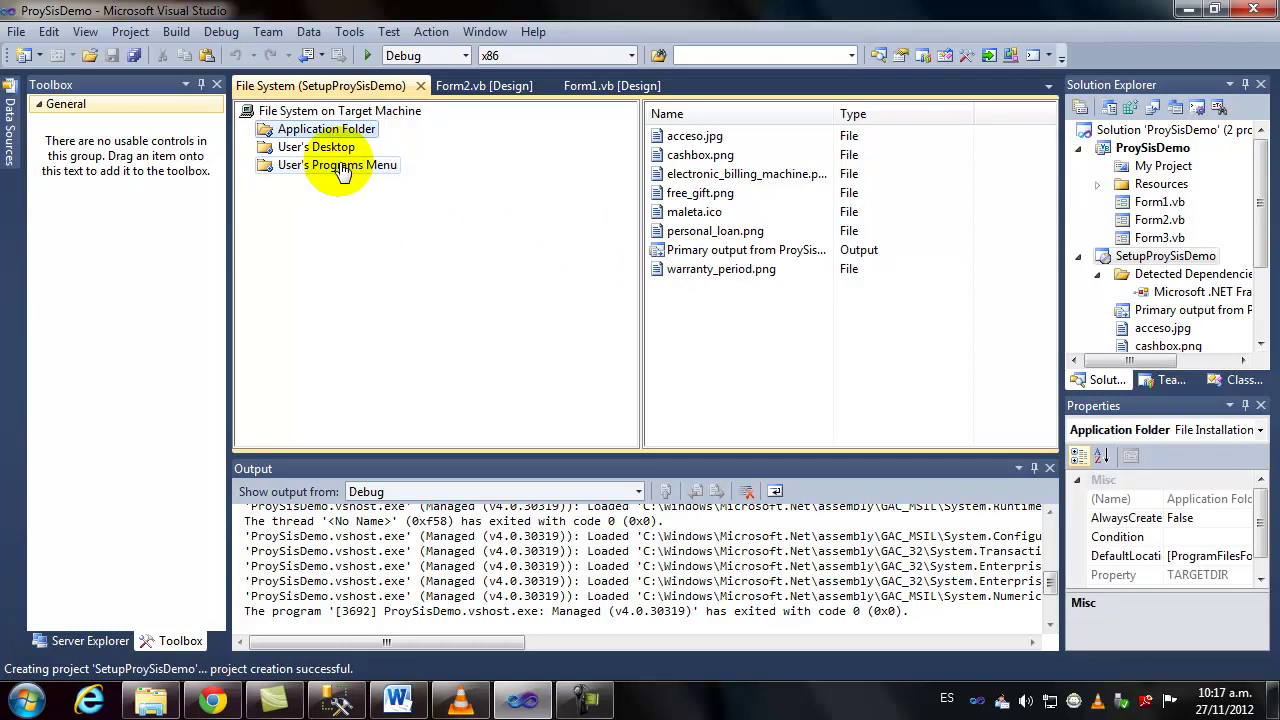
{"action": "left_click", "coordinate": [328, 164]}
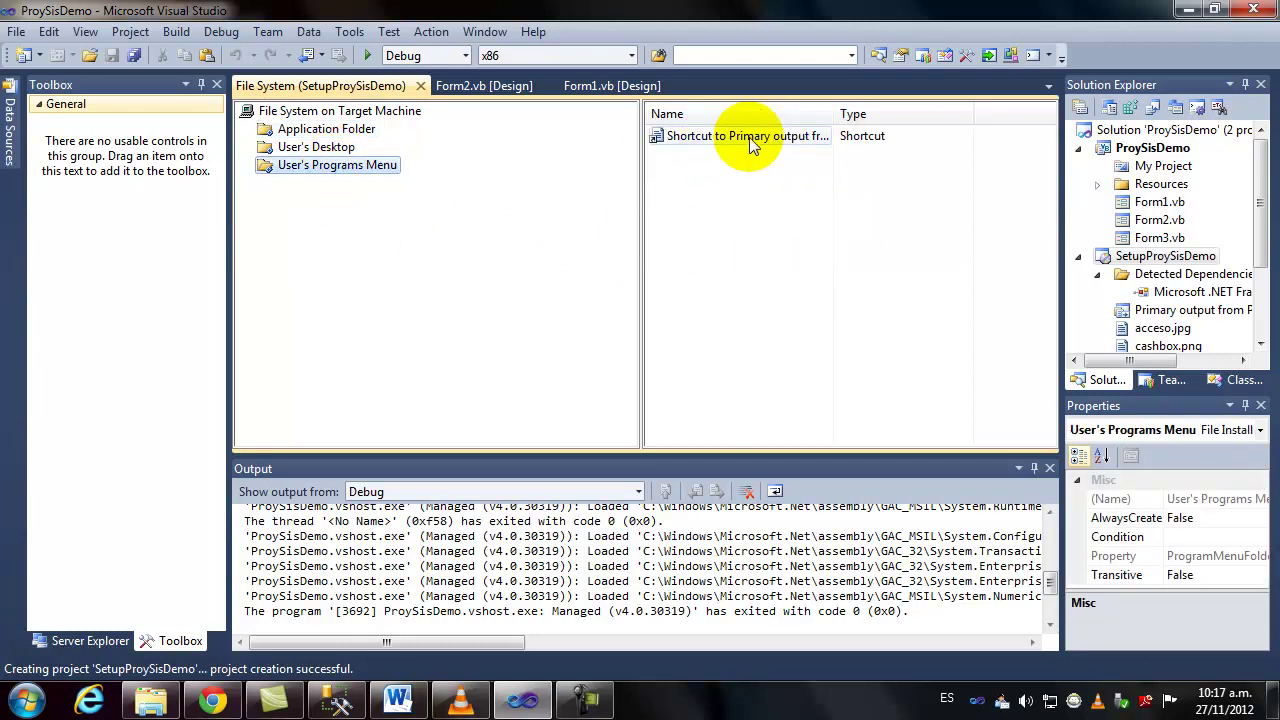
{"action": "left_click", "coordinate": [316, 148]}
{"action": "left_click", "coordinate": [340, 165]}
{"action": "left_click", "coordinate": [328, 149]}
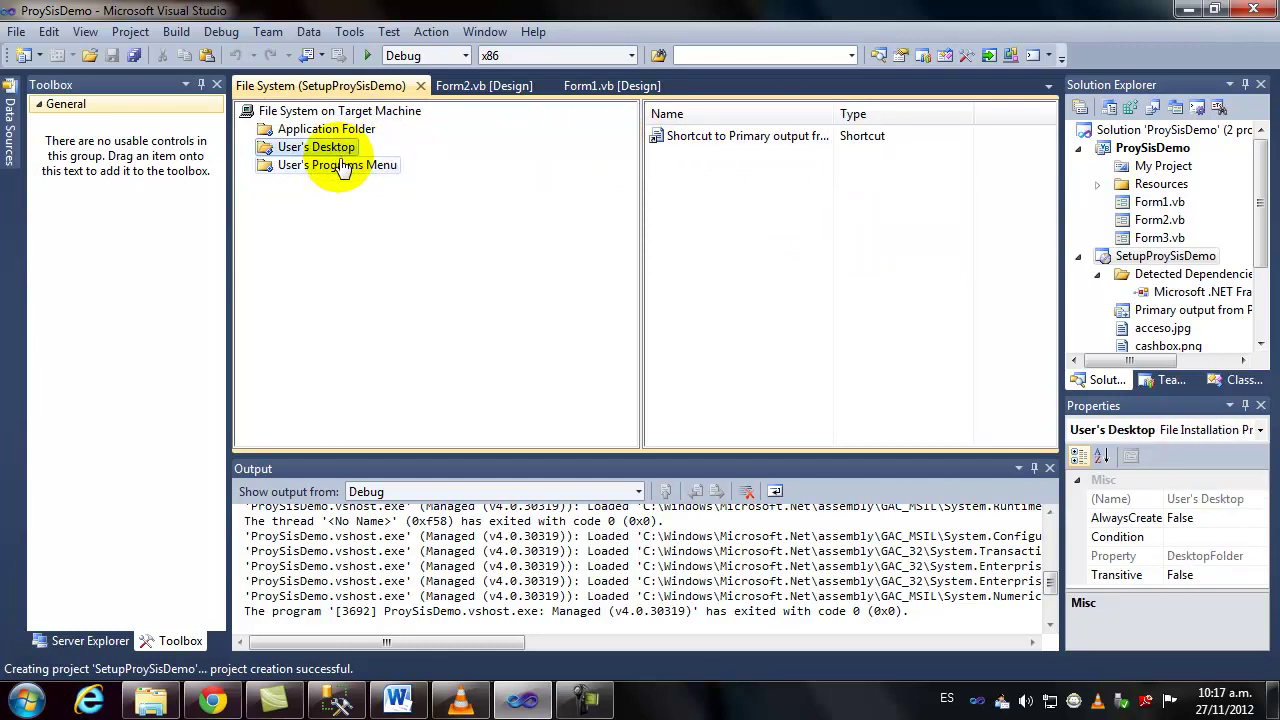
{"action": "left_click", "coordinate": [340, 166]}
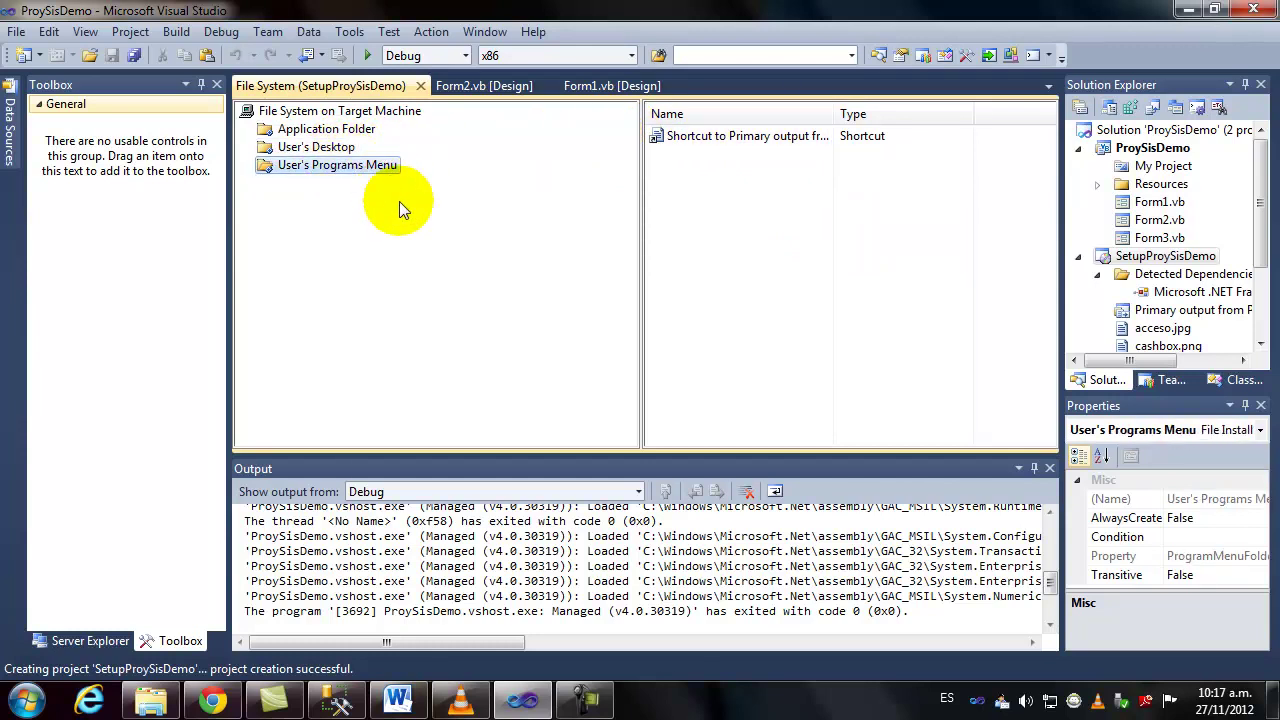
Rename the shortcut in User's Desktop as ProySisDemo
{"action": "left_click", "coordinate": [330, 149]}
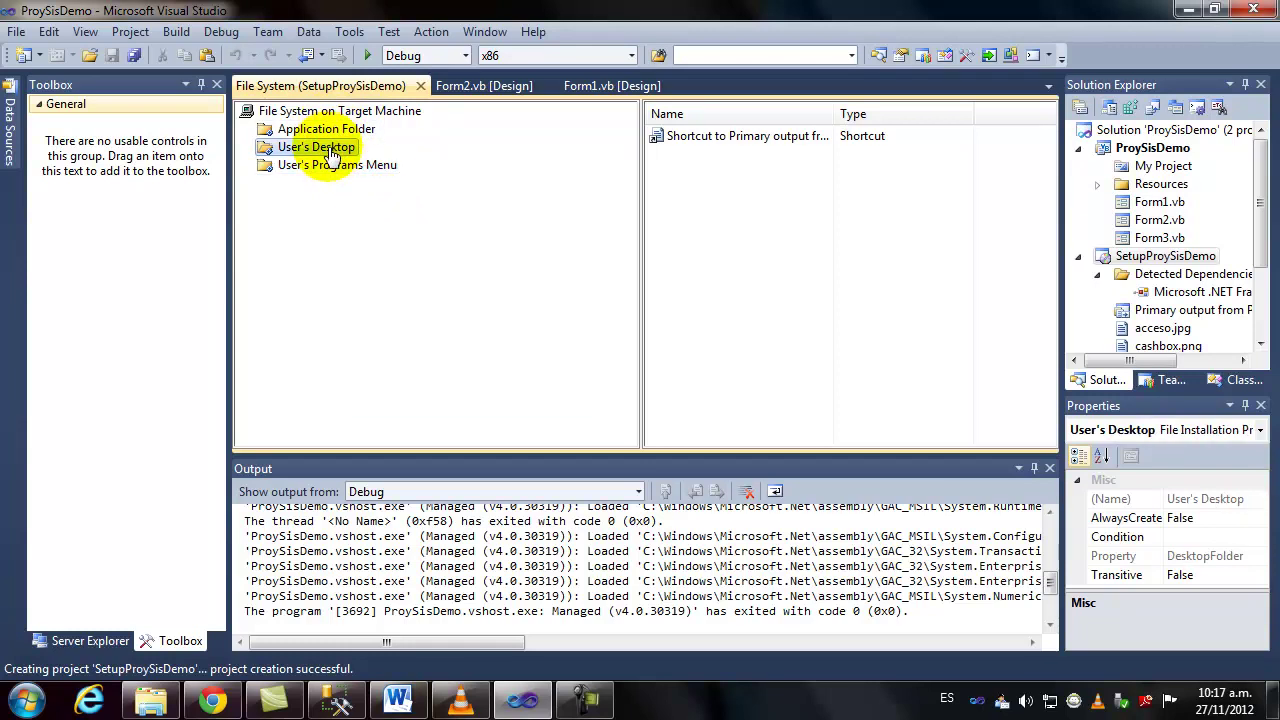
{"action": "right_click", "coordinate": [739, 137]}
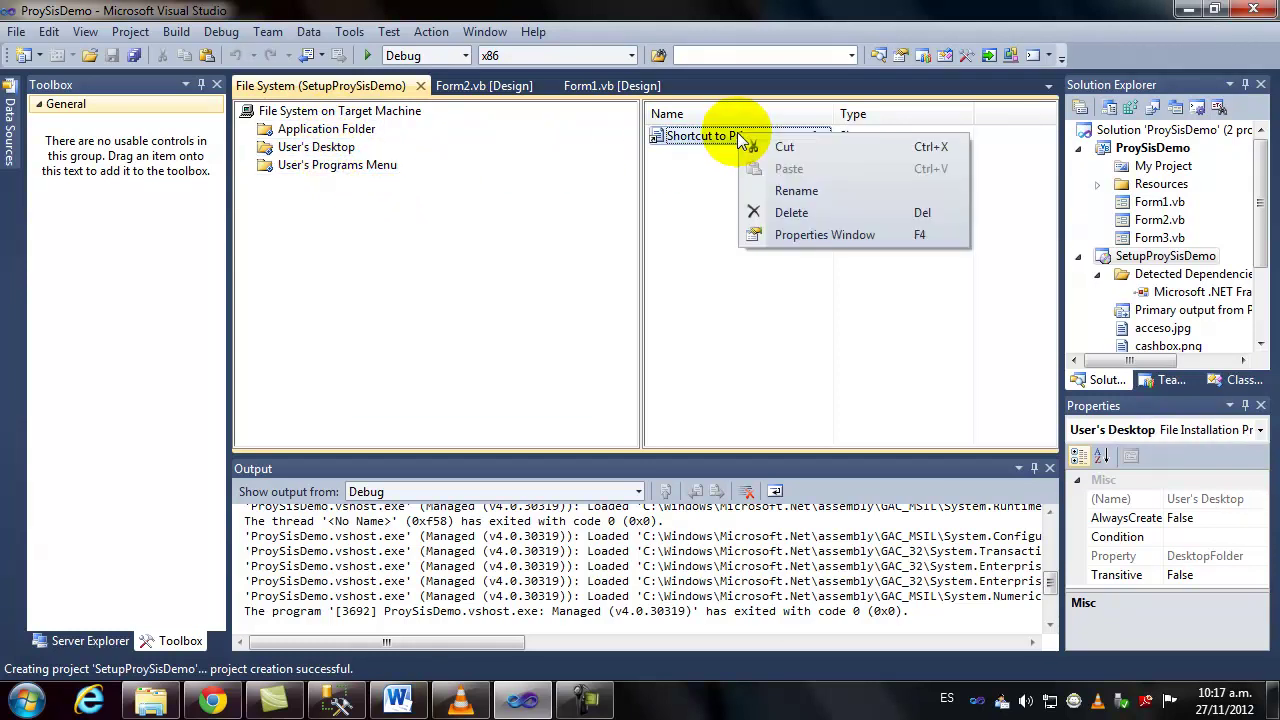
{"action": "left_click", "coordinate": [800, 192]}
{"action": "left_click", "coordinate": [838, 137]}
{"action": "left_click", "coordinate": [611, 139], "text": "shift"}
{"action": "key", "text": "BackSpace"}
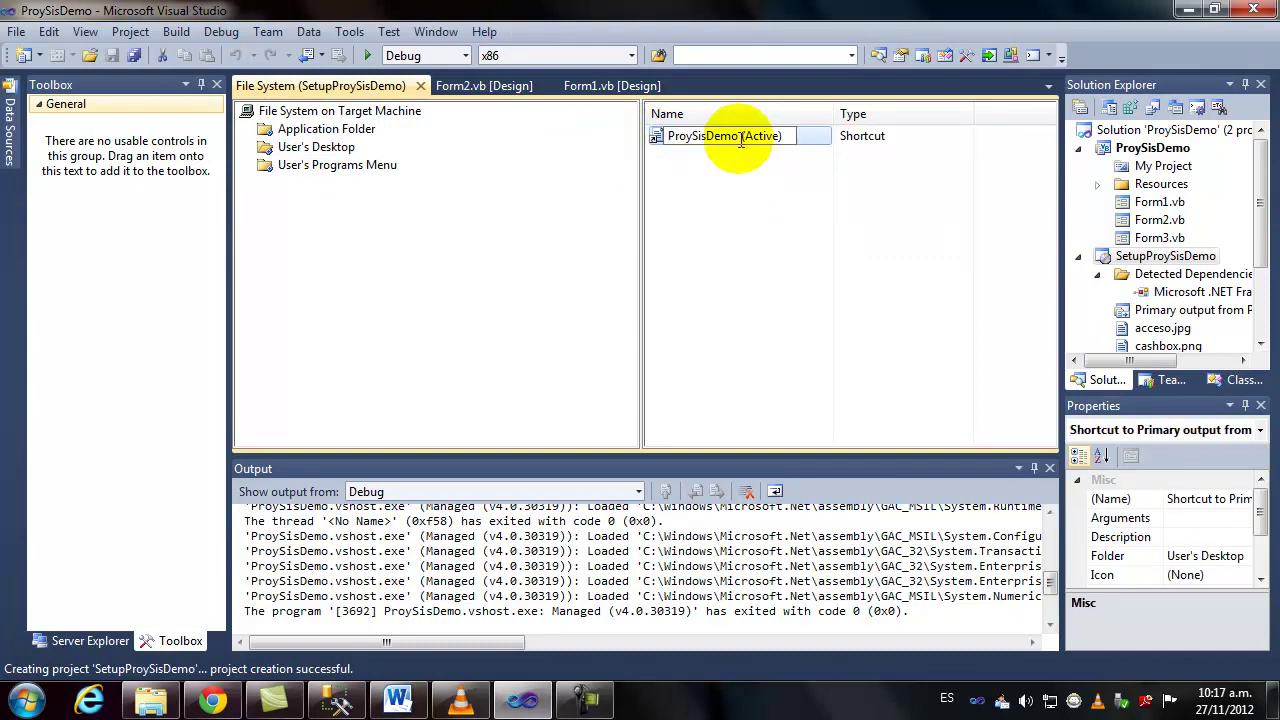
{"action": "left_click_drag", "start_coordinate": [740, 137], "coordinate": [825, 134]}
{"action": "key", "text": "BackSpace"}
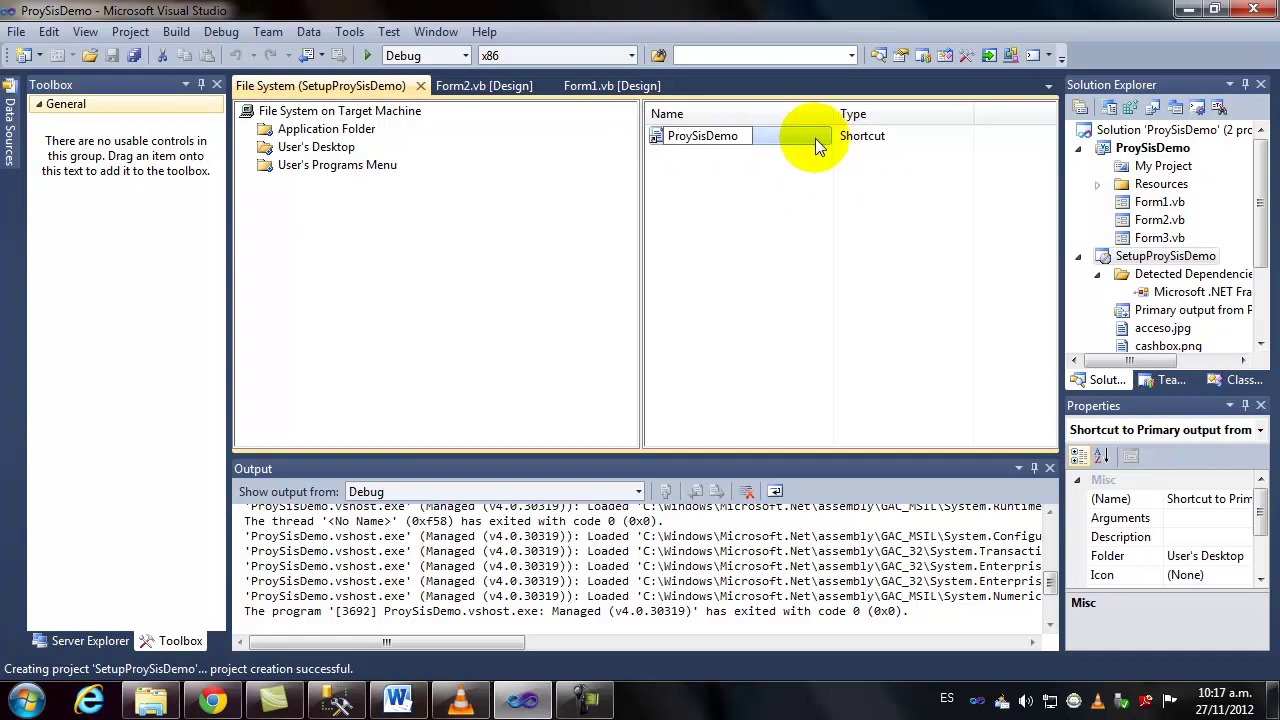
{"action": "key", "text": "Return"}
{"action": "left_click", "coordinate": [725, 173]}
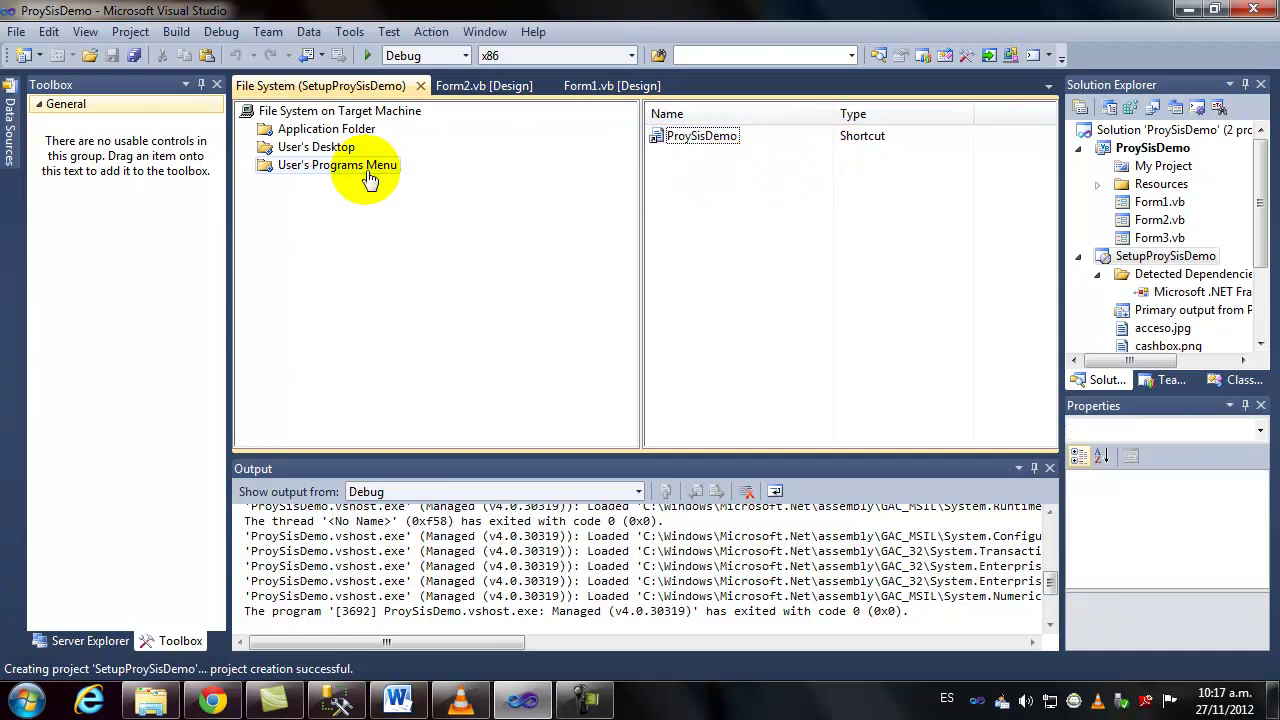
Rename the shortcut in User's Programs Menu as ProySisDemo
{"action": "left_click", "coordinate": [375, 167]}
{"action": "left_click", "coordinate": [727, 136]}
{"action": "right_click", "coordinate": [727, 136]}
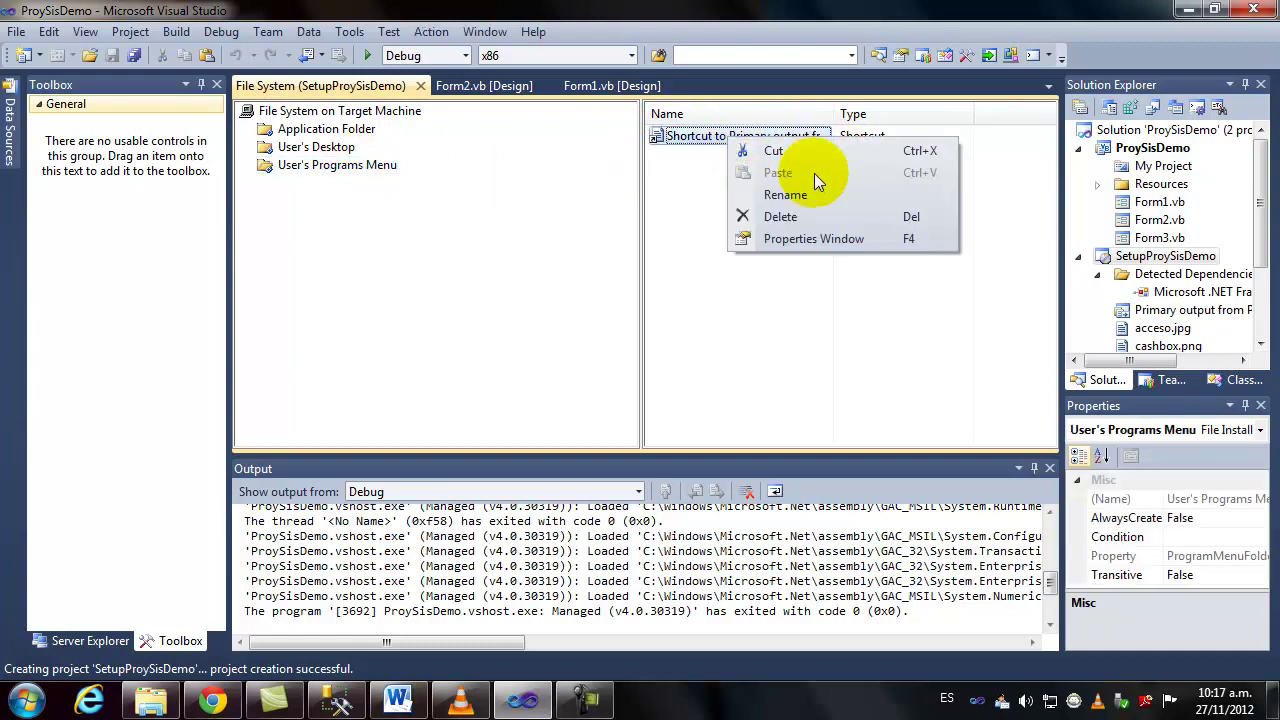
{"action": "left_click", "coordinate": [795, 193]}
{"action": "left_click_drag", "start_coordinate": [840, 137], "coordinate": [634, 134]}
{"action": "key", "text": "Delete"}
{"action": "key", "text": "Return"}
{"action": "right_click", "coordinate": [740, 139]}
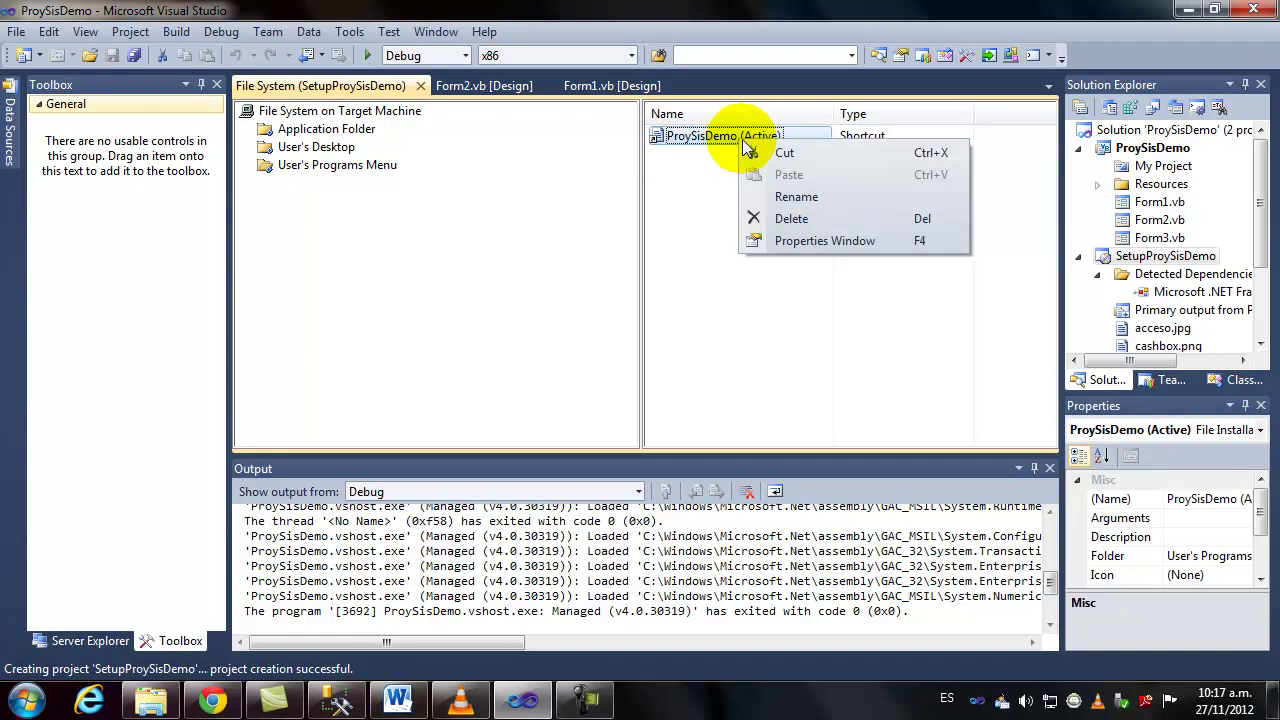
{"action": "left_click", "coordinate": [789, 197]}
{"action": "left_click_drag", "start_coordinate": [742, 136], "coordinate": [823, 143]}
{"action": "key", "text": "Delete"}
{"action": "key", "text": "Return"}
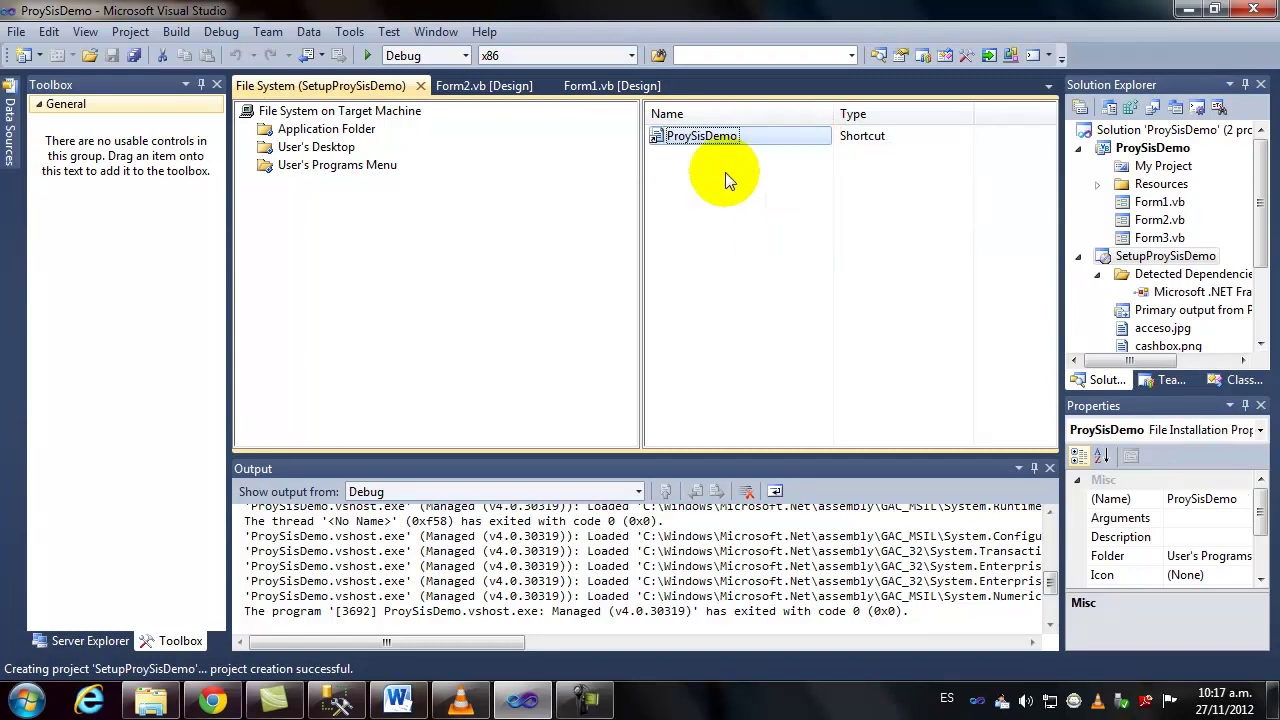
Check the renamed shortcuts in User's Desktop and User's Programs Menu and review the Application Folder's files
{"action": "left_click", "coordinate": [316, 147]}
{"action": "left_click", "coordinate": [335, 165]}
{"action": "left_click", "coordinate": [349, 133]}
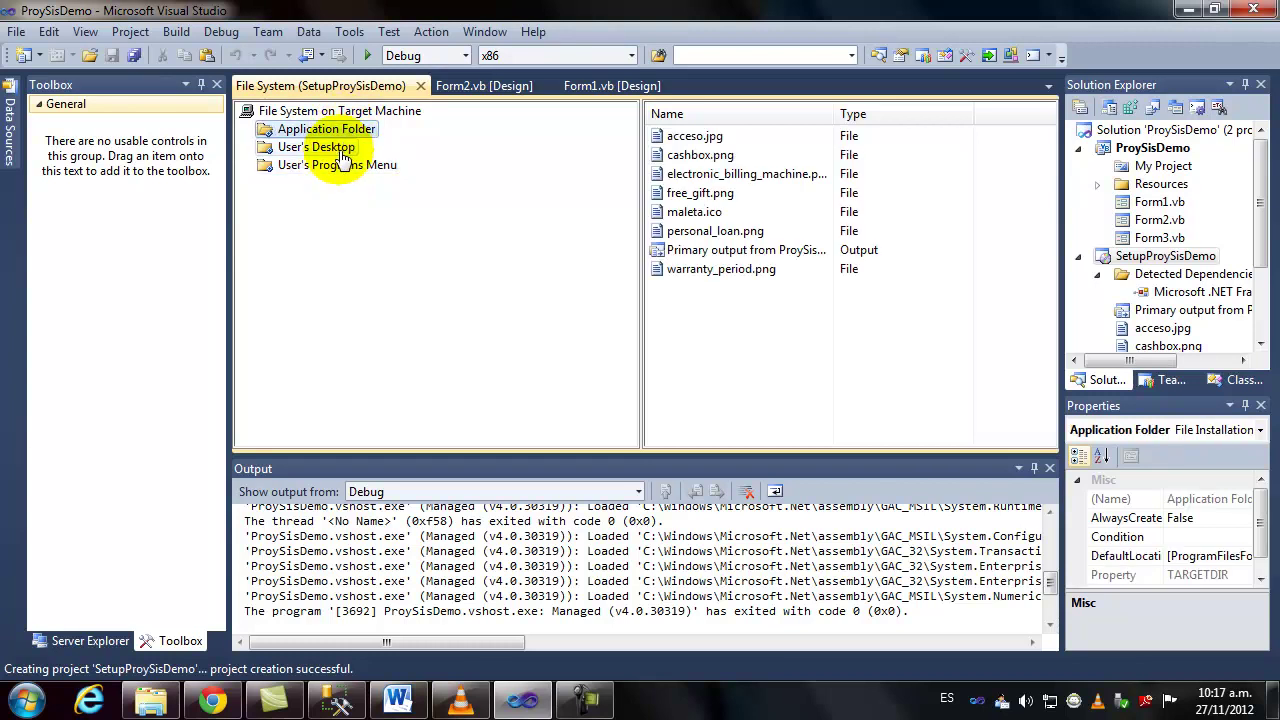
{"action": "left_click", "coordinate": [341, 153]}
{"action": "left_click", "coordinate": [341, 134]}
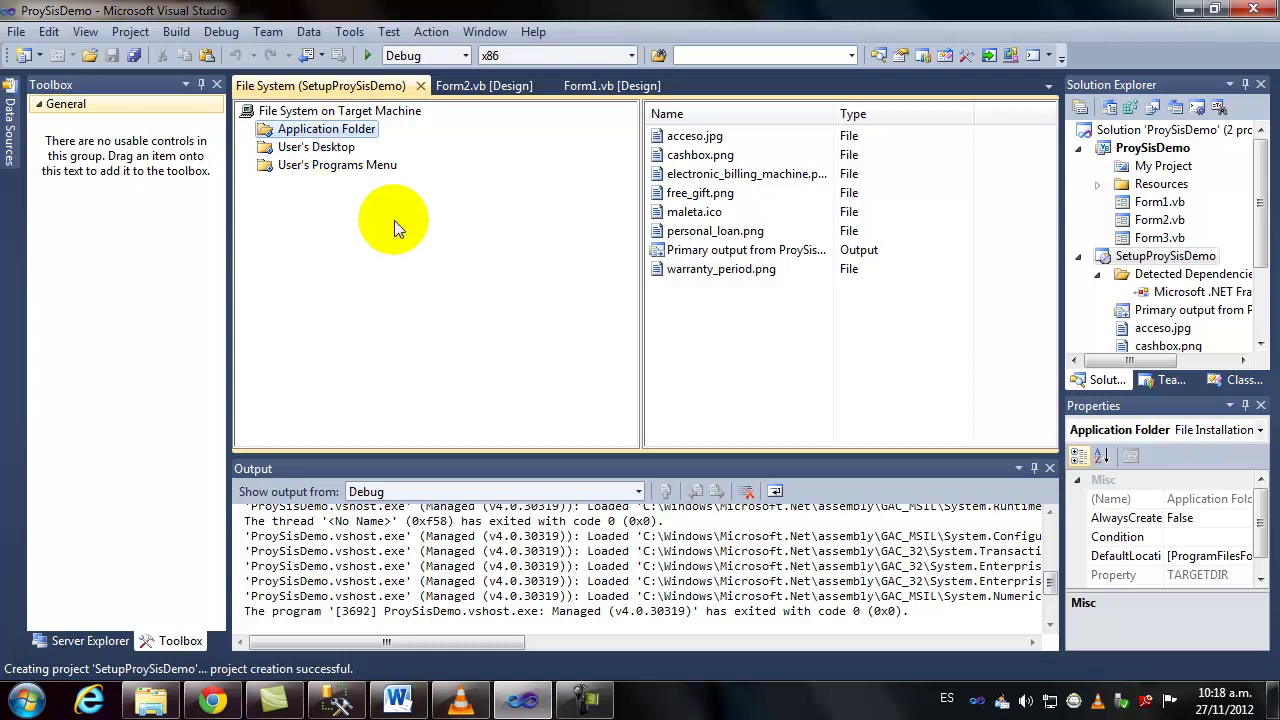
{"action": "left_click", "coordinate": [305, 148]}
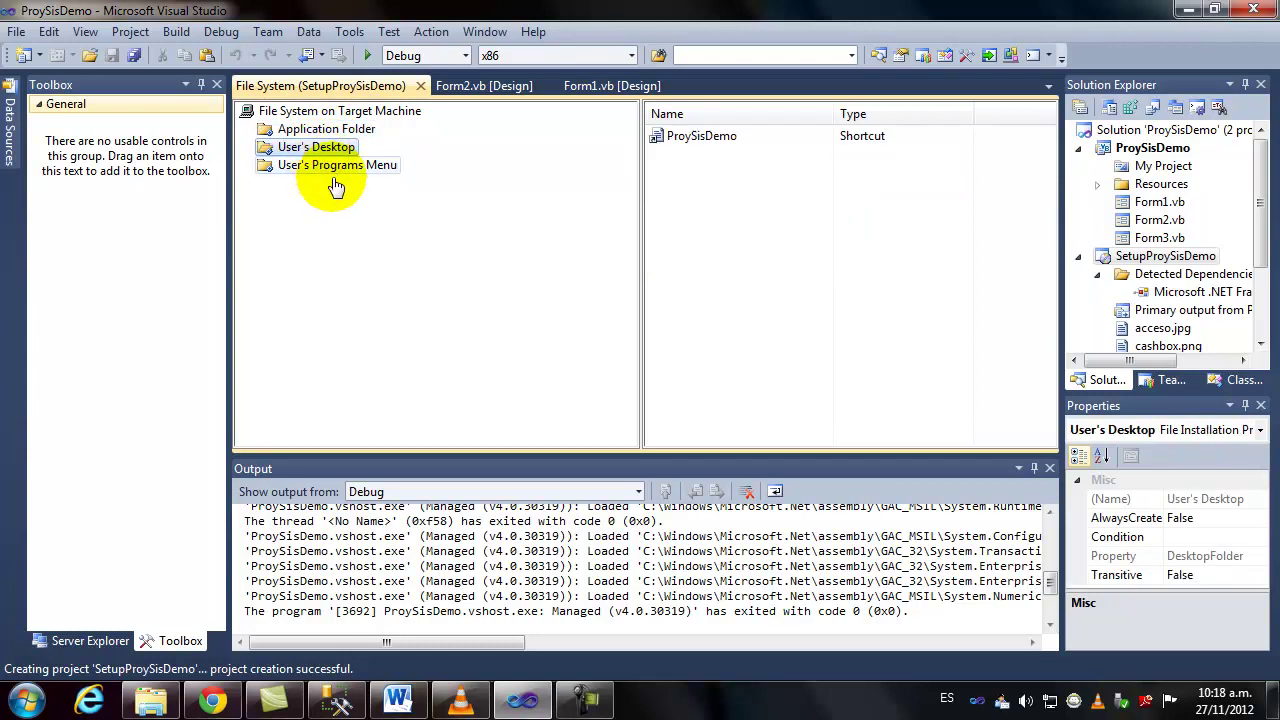
Set the SetupProySisDemo project's AddRemoveProgramsIcon to maleta.ico from the Application Folder
{"action": "right_click", "coordinate": [1174, 259]}
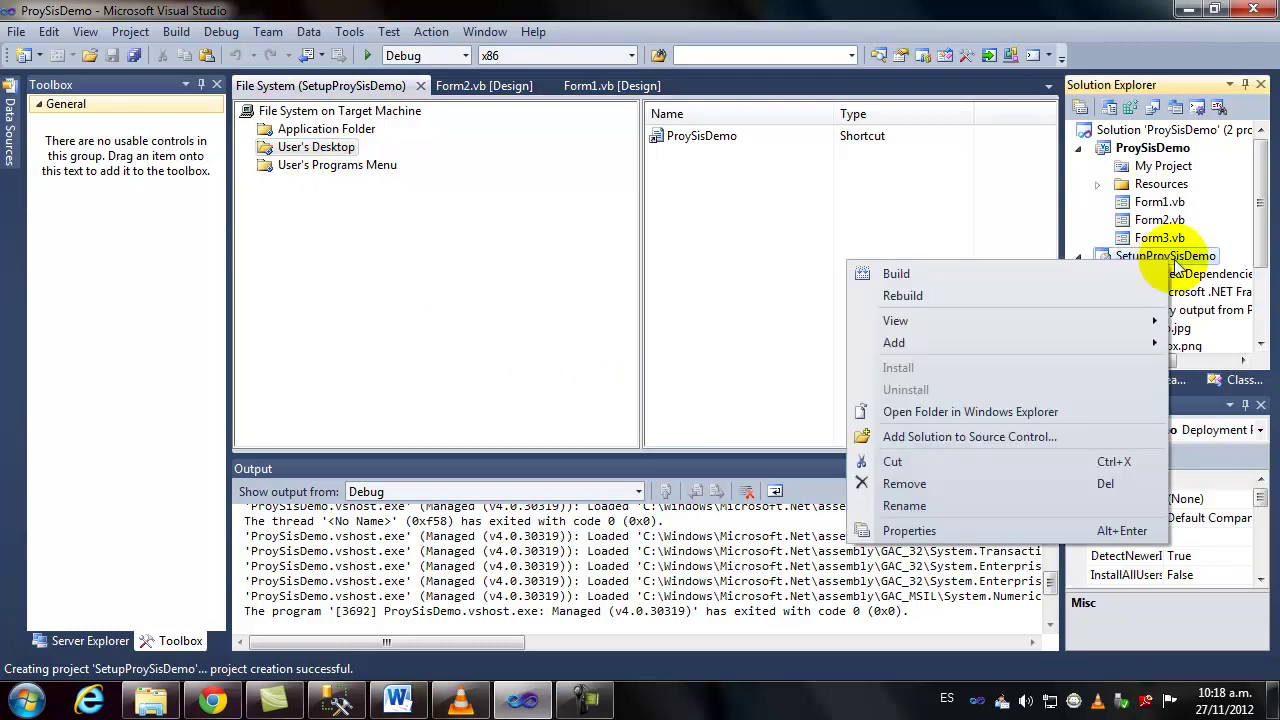
{"action": "left_click", "coordinate": [1172, 259]}
{"action": "left_click", "coordinate": [1168, 258]}
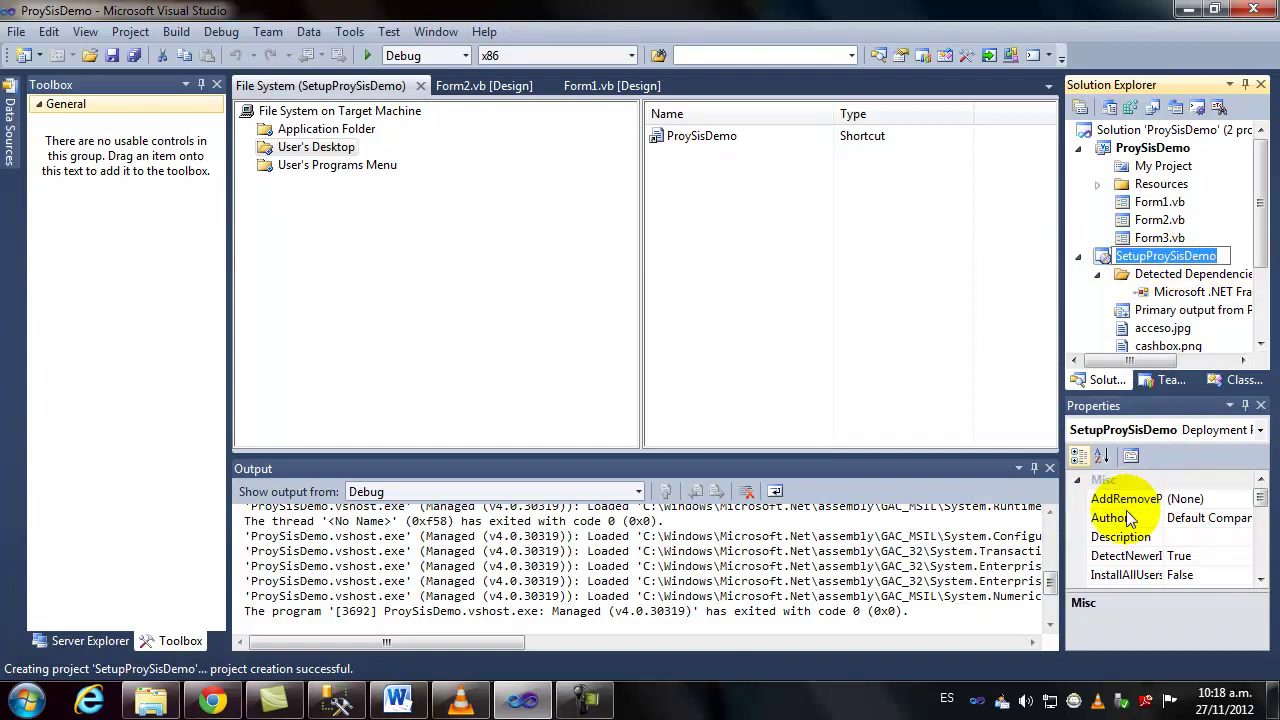
{"action": "left_click", "coordinate": [1238, 500]}
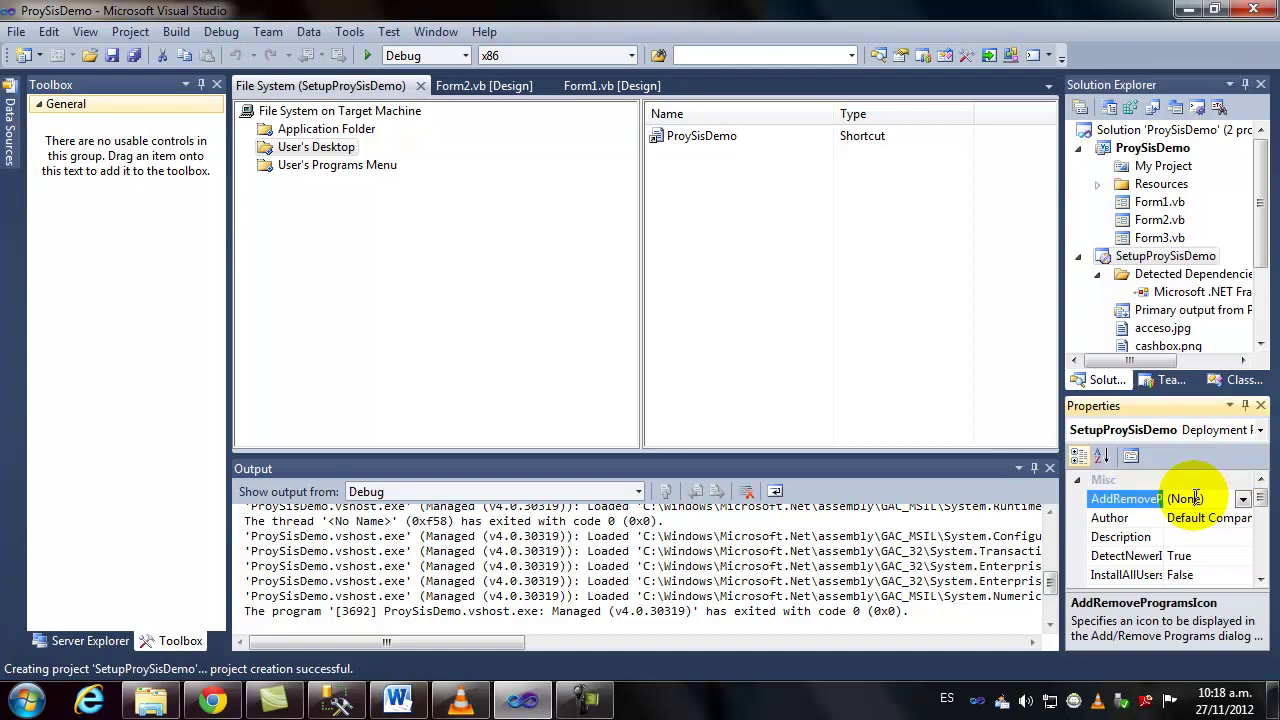
{"action": "left_click", "coordinate": [1242, 499]}
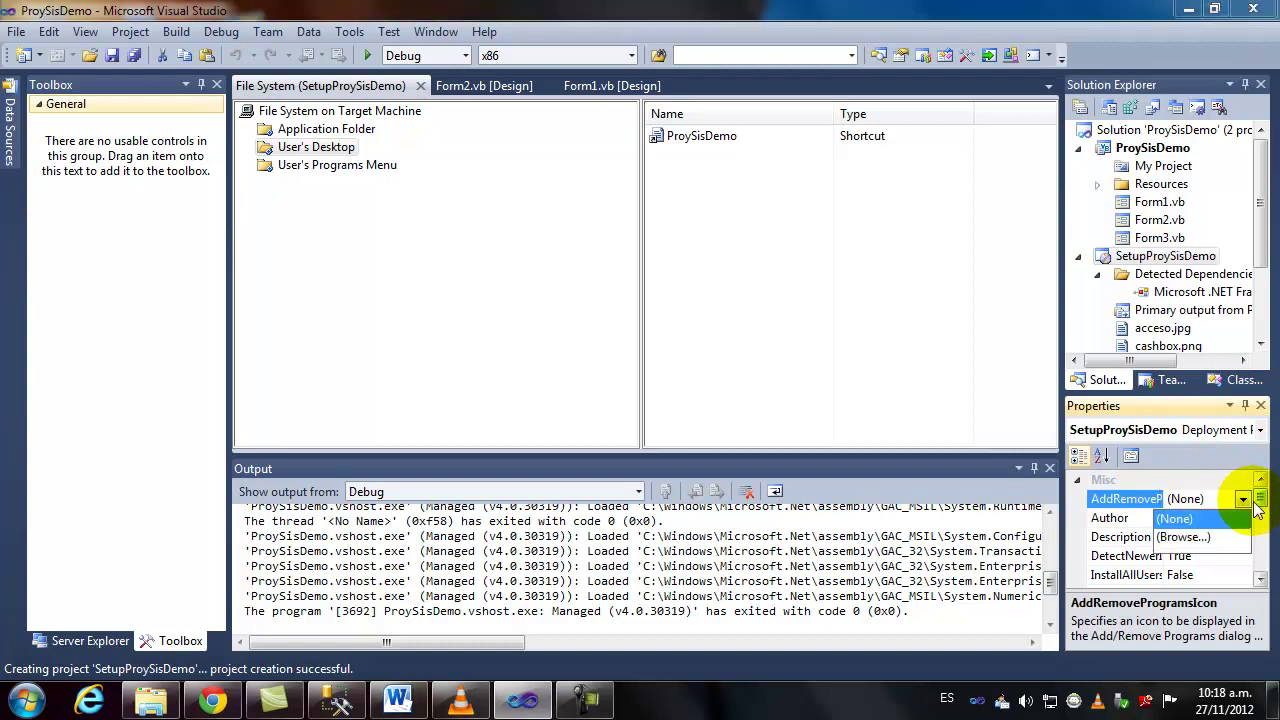
{"action": "left_click", "coordinate": [1183, 540]}
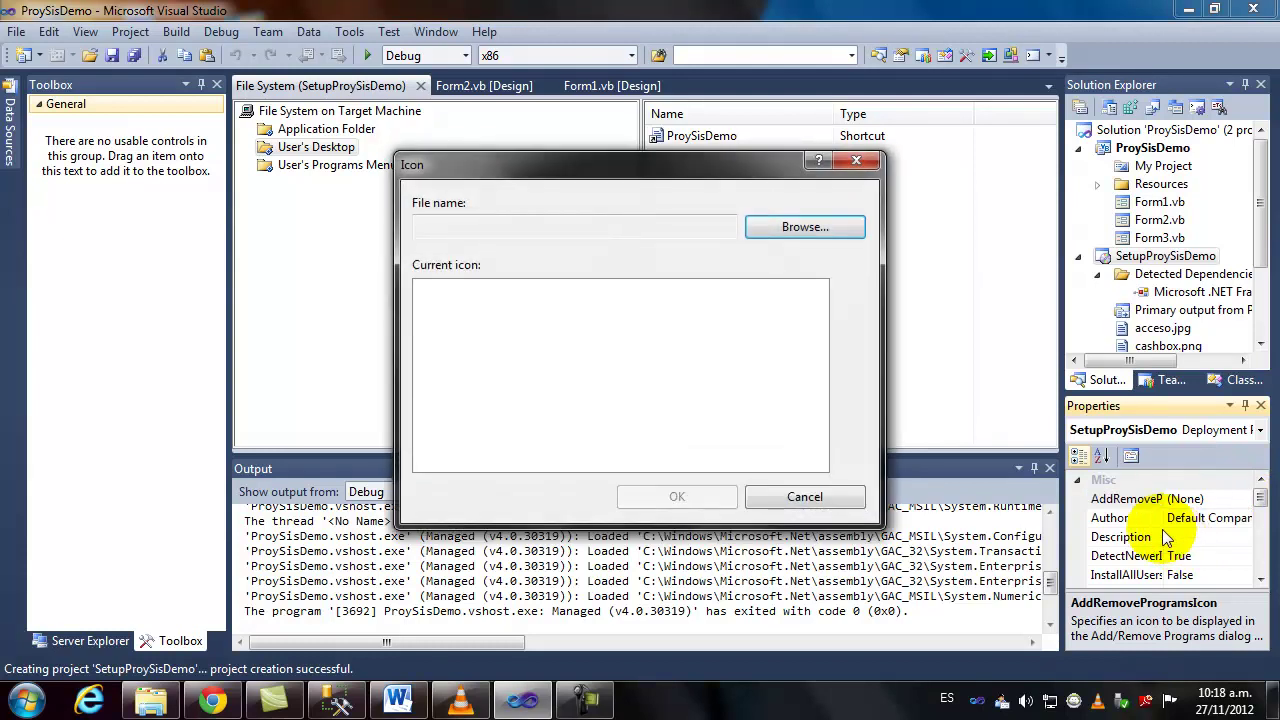
{"action": "left_click", "coordinate": [788, 228]}
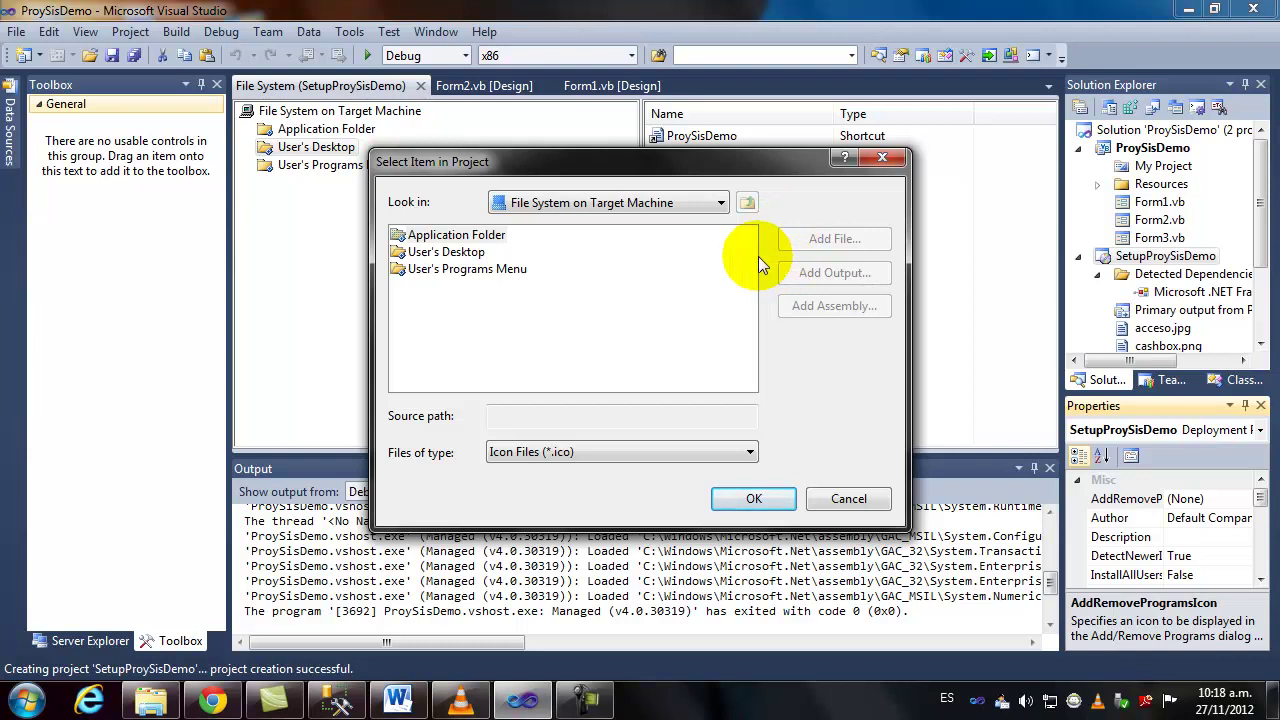
{"action": "double_click", "coordinate": [450, 235]}
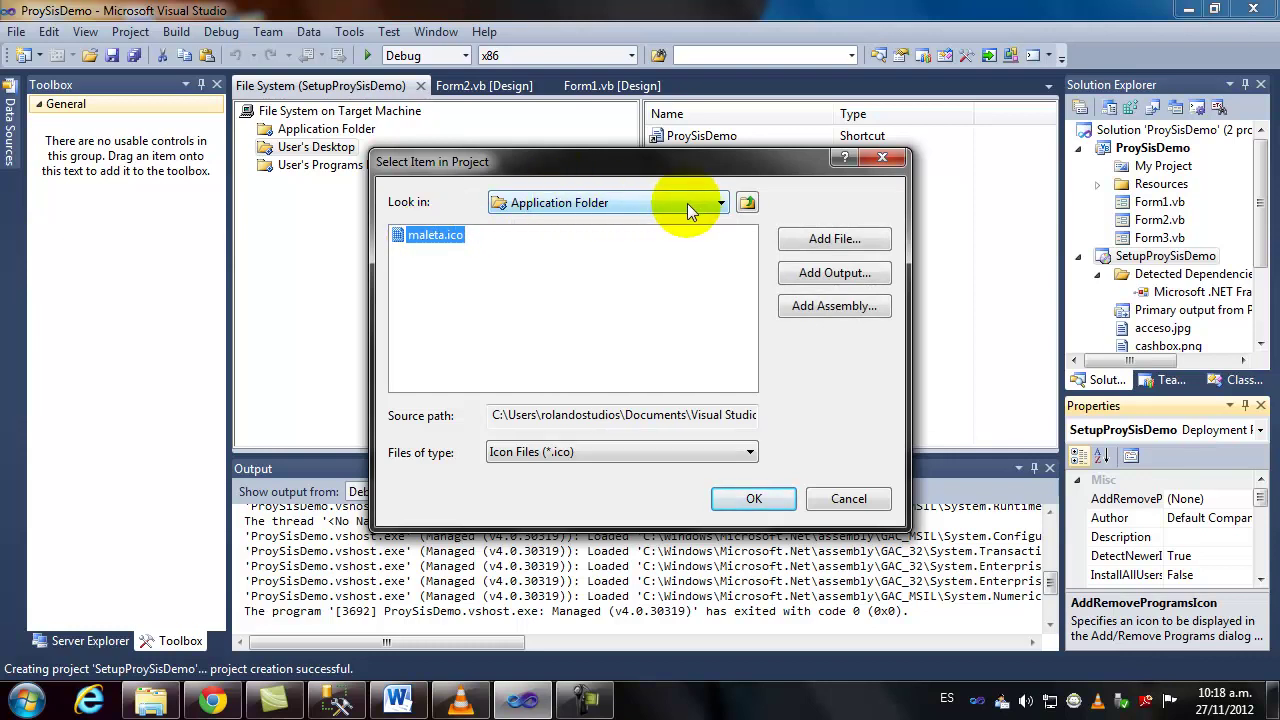
{"action": "left_click", "coordinate": [745, 203]}
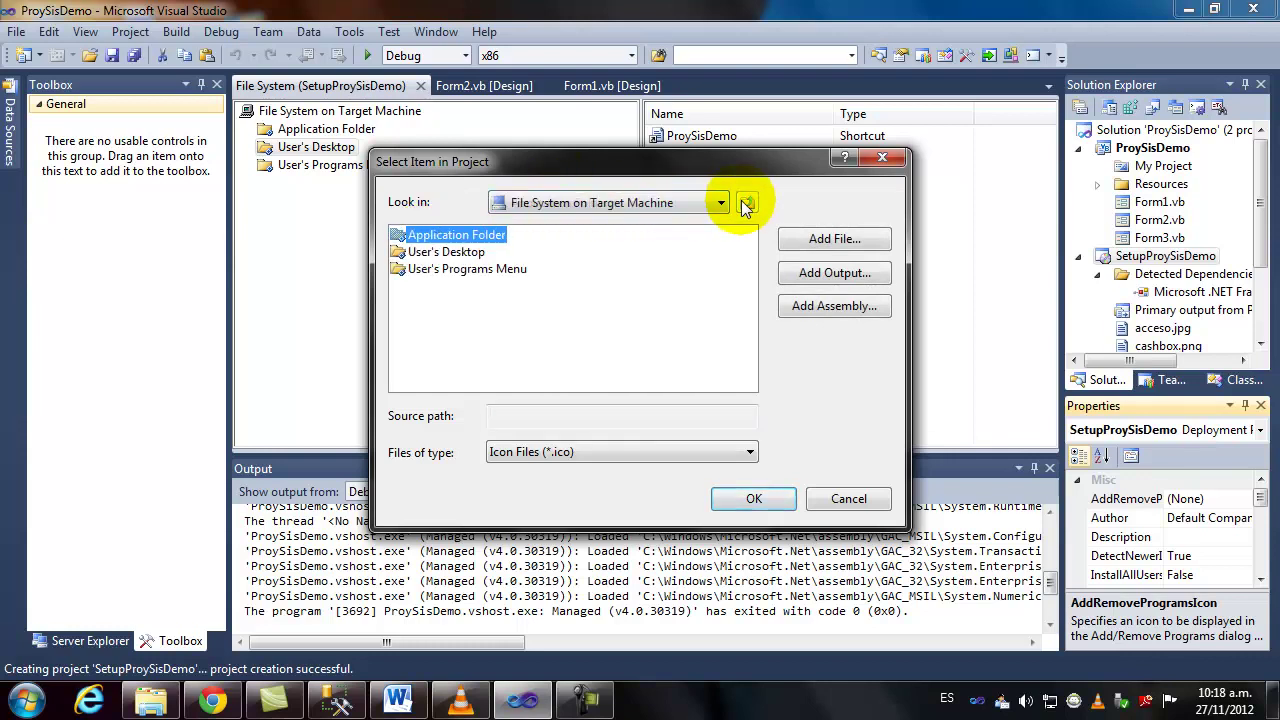
{"action": "double_click", "coordinate": [450, 240]}
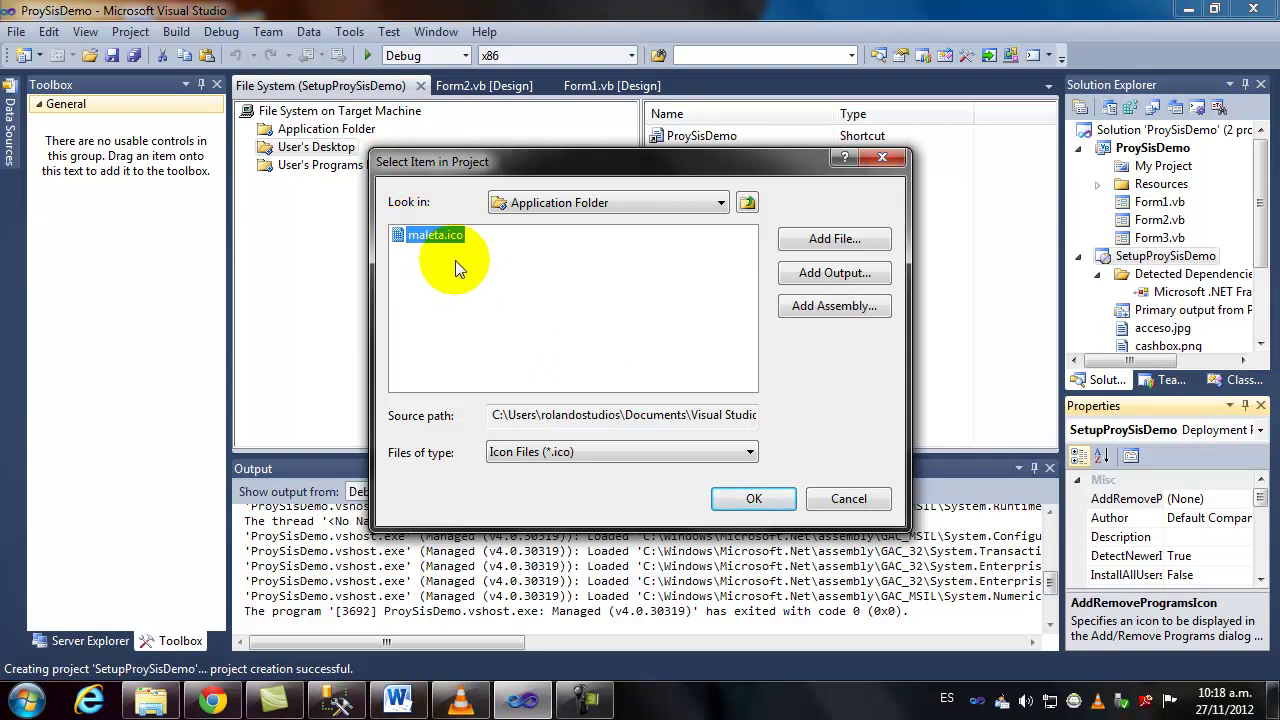
{"action": "left_click", "coordinate": [745, 498]}
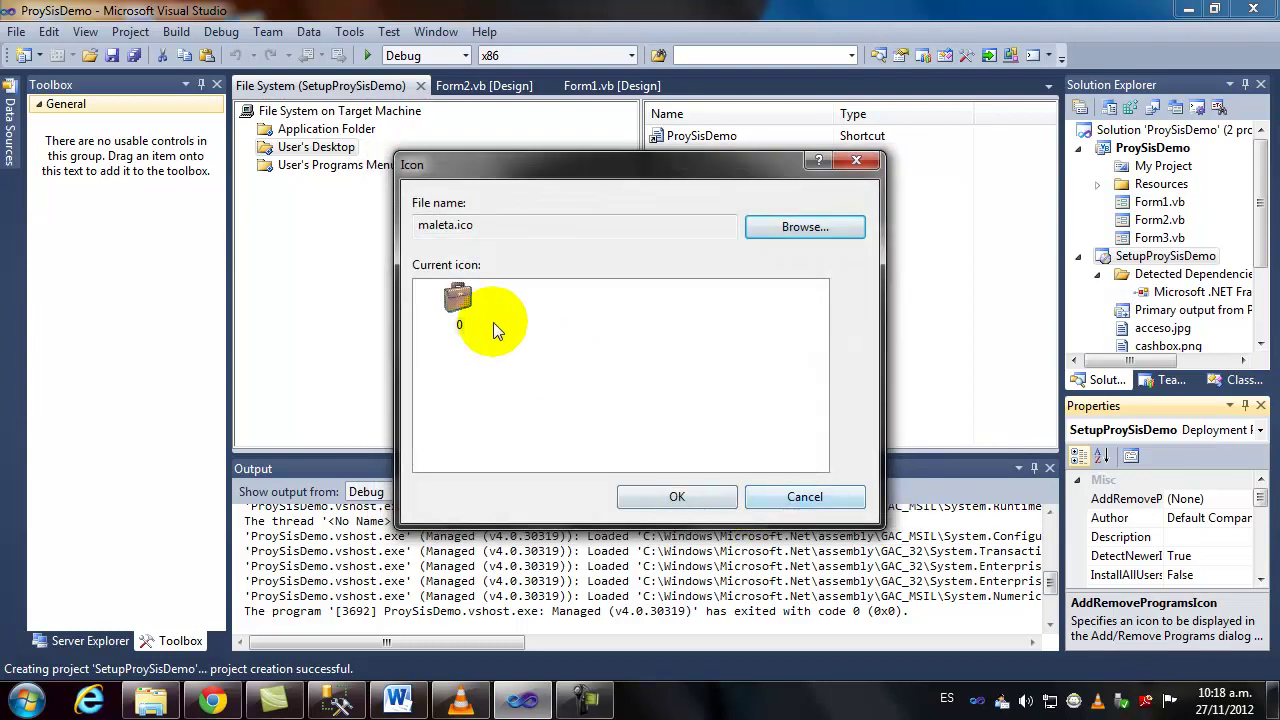
{"action": "left_click", "coordinate": [655, 498]}
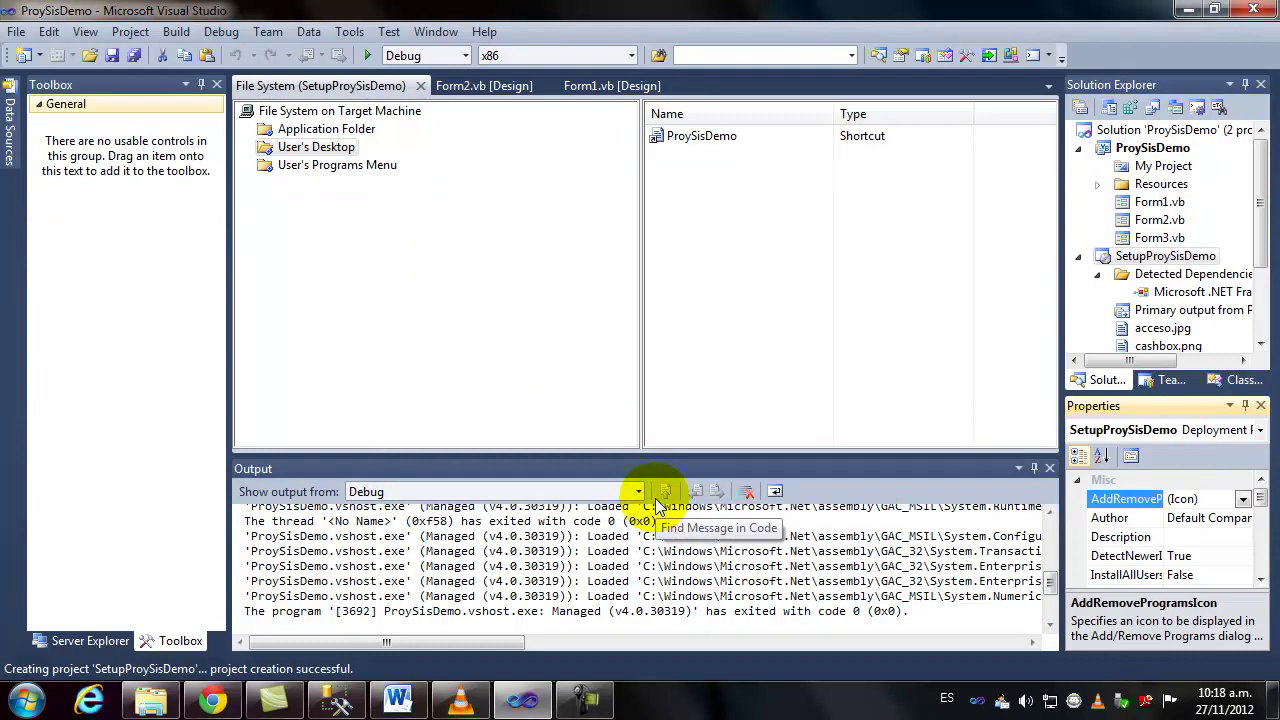
Set the icon of the ProySisDemo shortcut in User's Desktop to maleta.ico from the Application Folder
{"action": "left_click", "coordinate": [679, 140]}
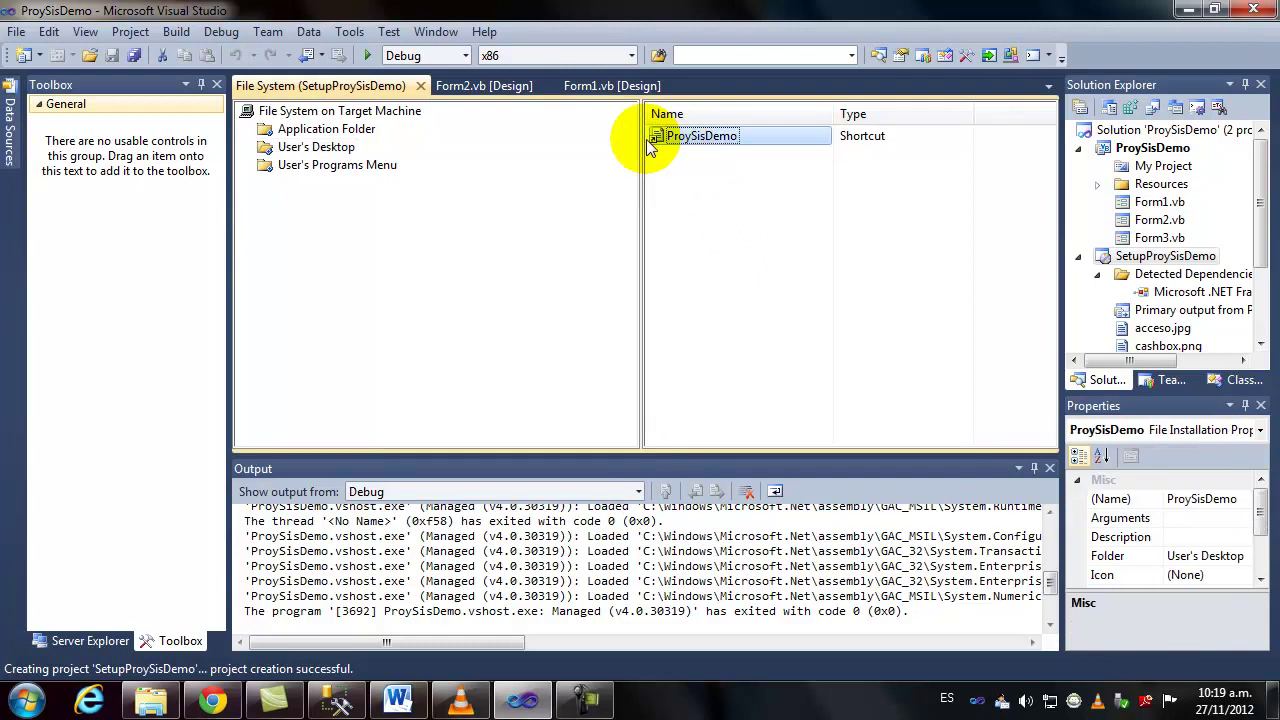
{"action": "left_click", "coordinate": [316, 148]}
{"action": "left_click", "coordinate": [325, 165]}
{"action": "left_click", "coordinate": [325, 153]}
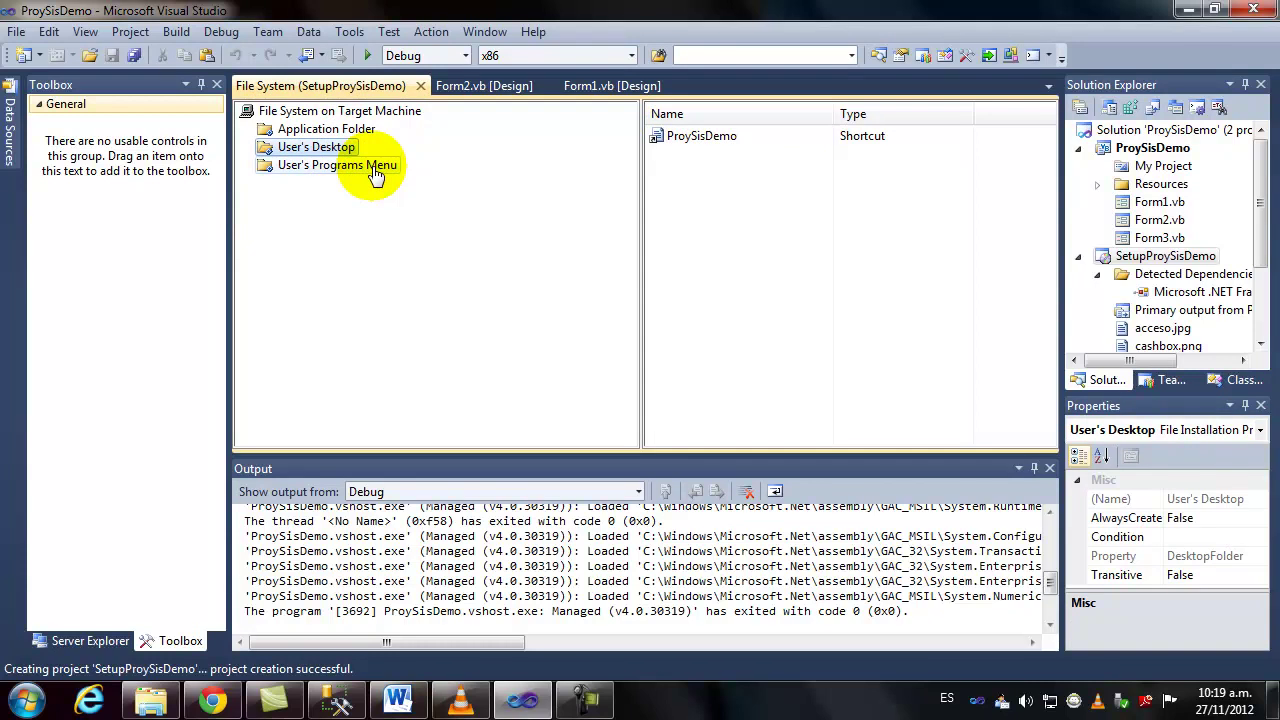
{"action": "left_click", "coordinate": [370, 165]}
{"action": "left_click", "coordinate": [330, 150]}
{"action": "left_click", "coordinate": [703, 140]}
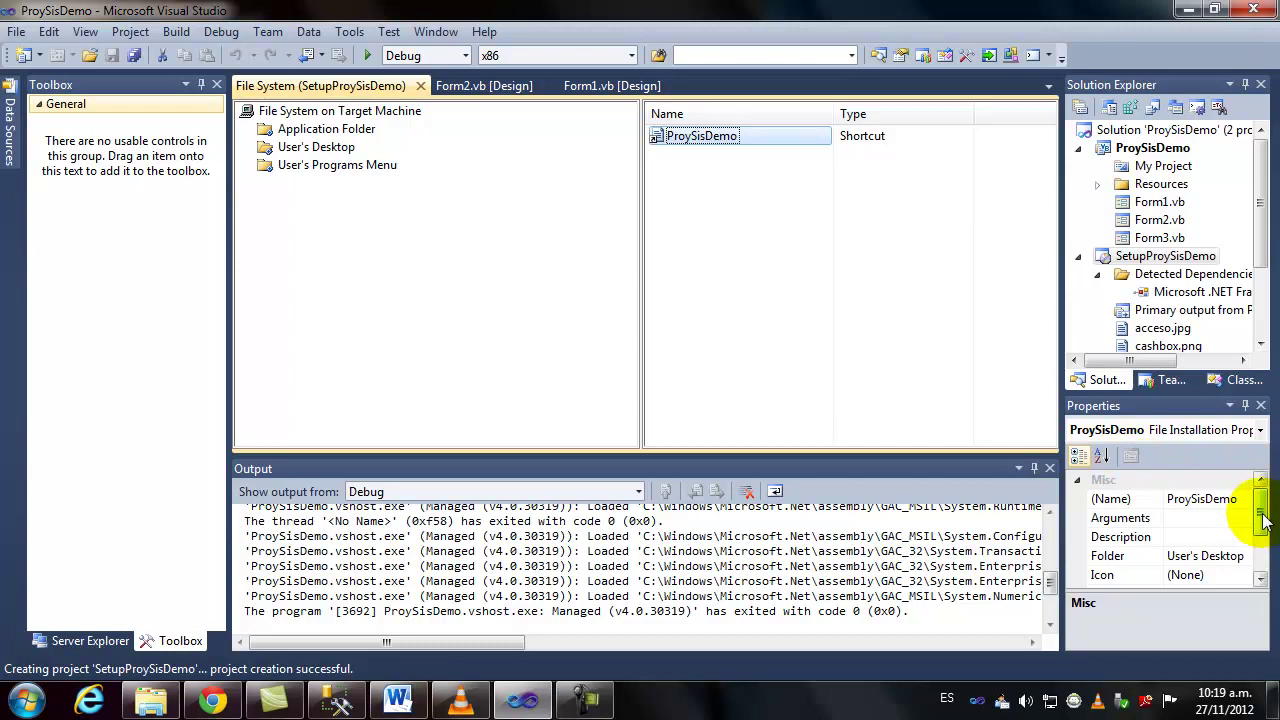
{"action": "left_click_drag", "start_coordinate": [1262, 515], "coordinate": [1262, 532]}
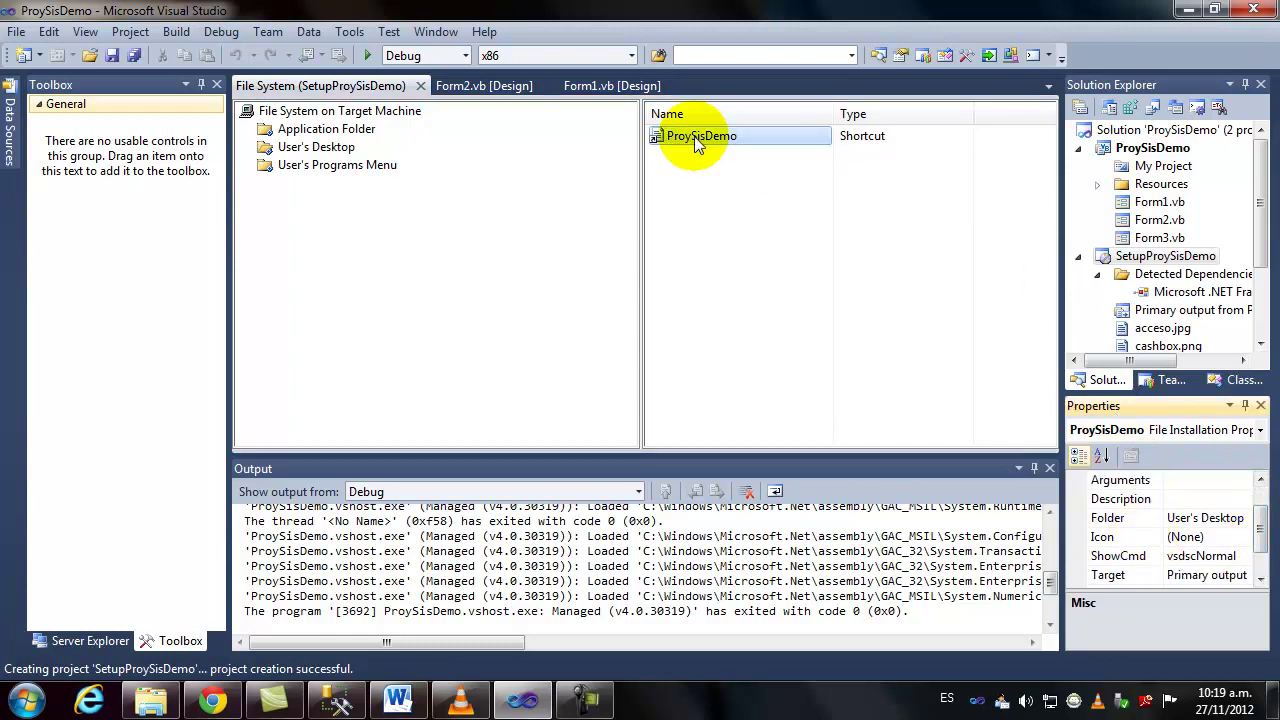
{"action": "left_click", "coordinate": [720, 144]}
{"action": "left_click", "coordinate": [1228, 540]}
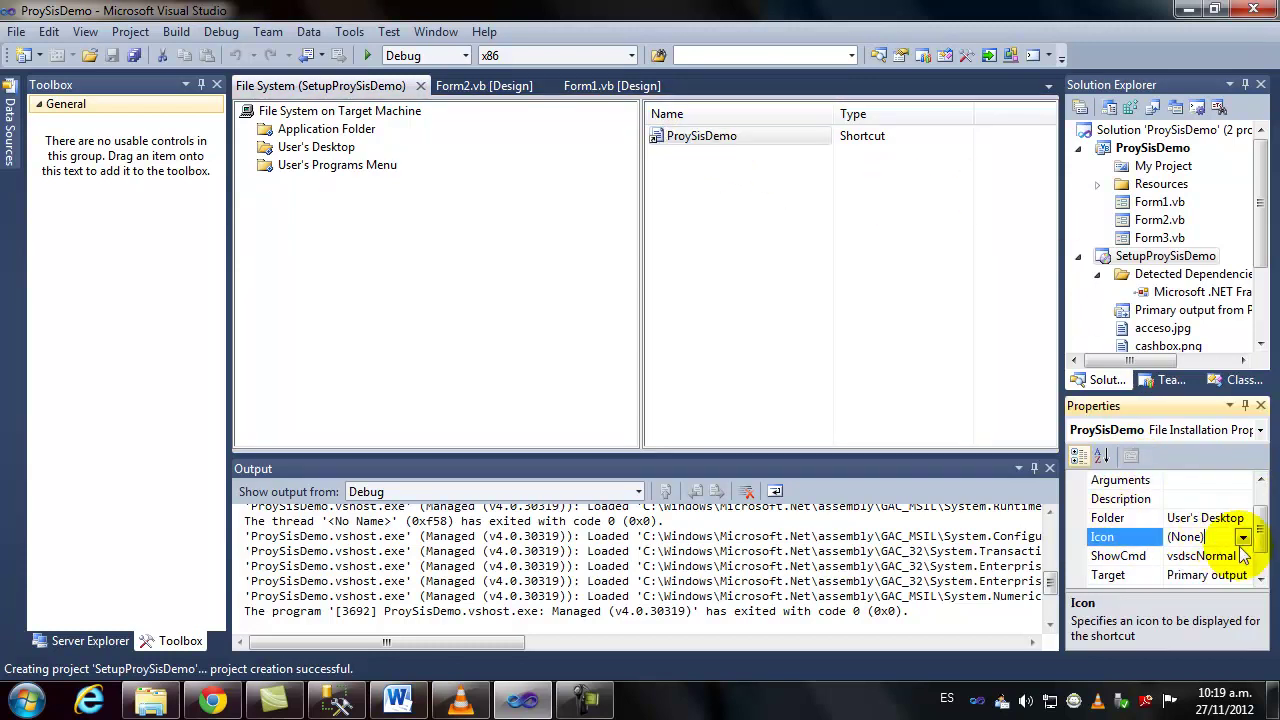
{"action": "left_click", "coordinate": [1243, 537]}
{"action": "left_click", "coordinate": [1191, 578]}
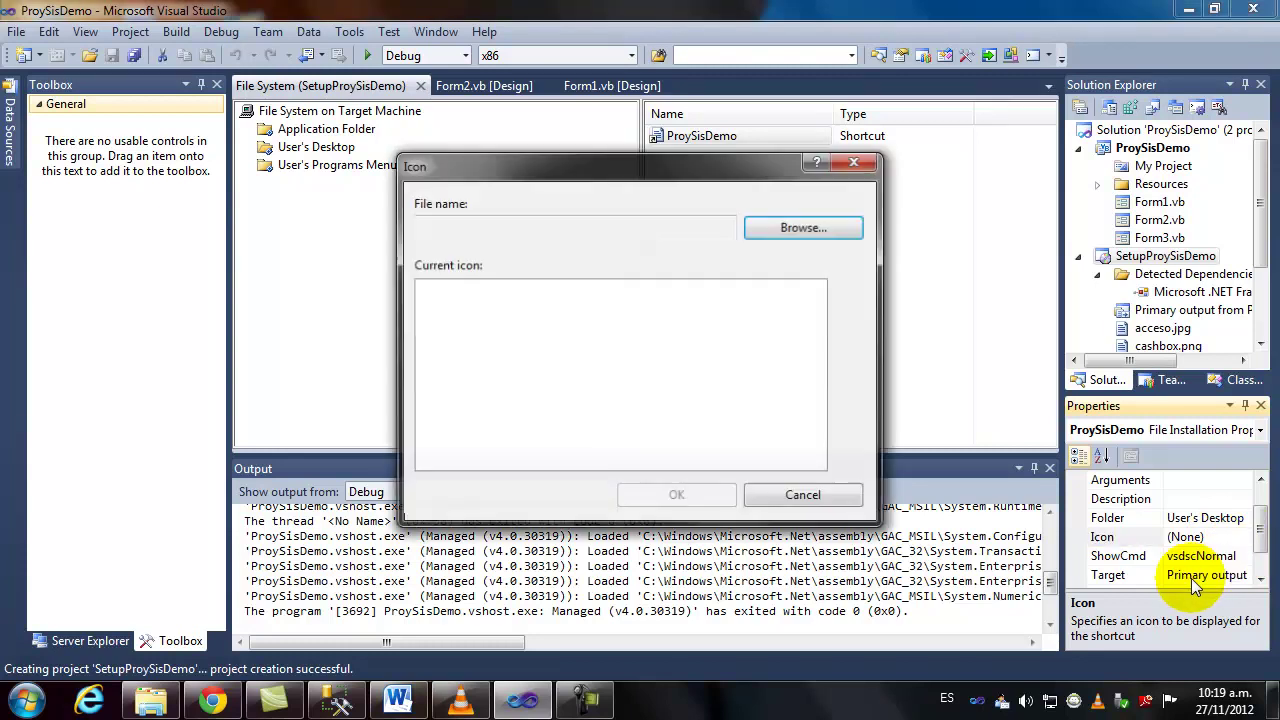
{"action": "left_click", "coordinate": [766, 232]}
{"action": "double_click", "coordinate": [455, 235]}
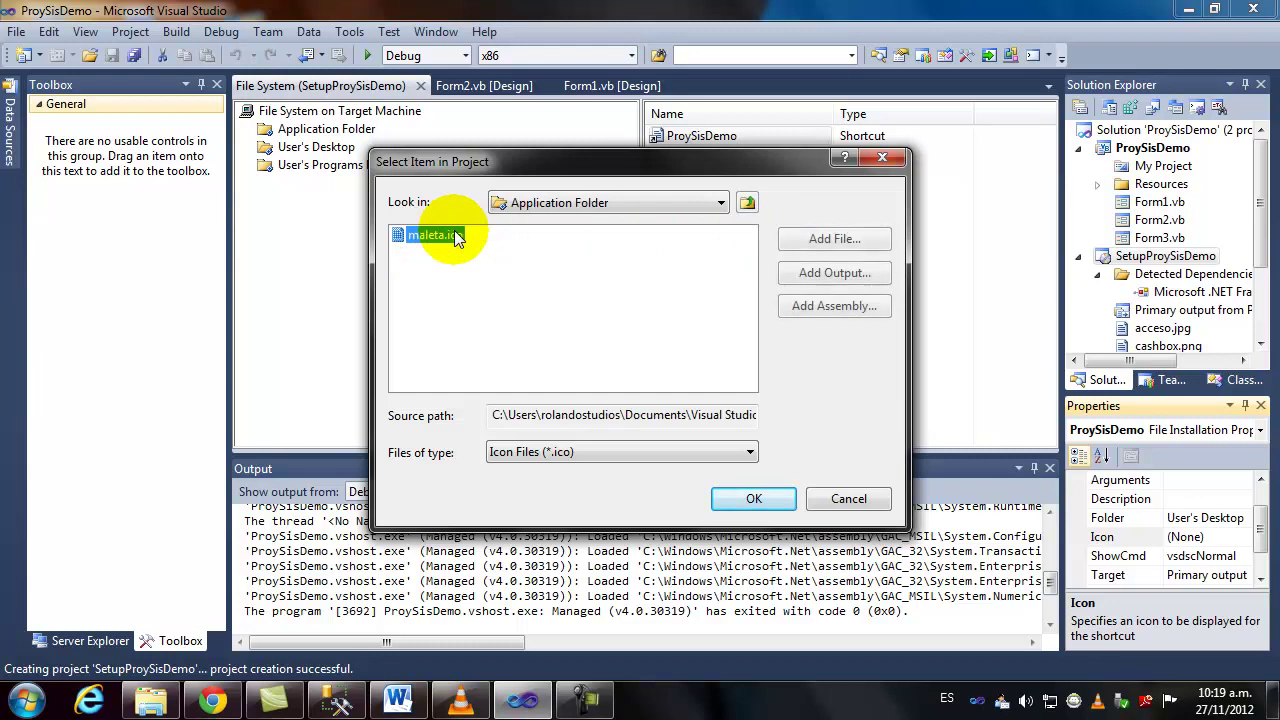
{"action": "left_click", "coordinate": [742, 501]}
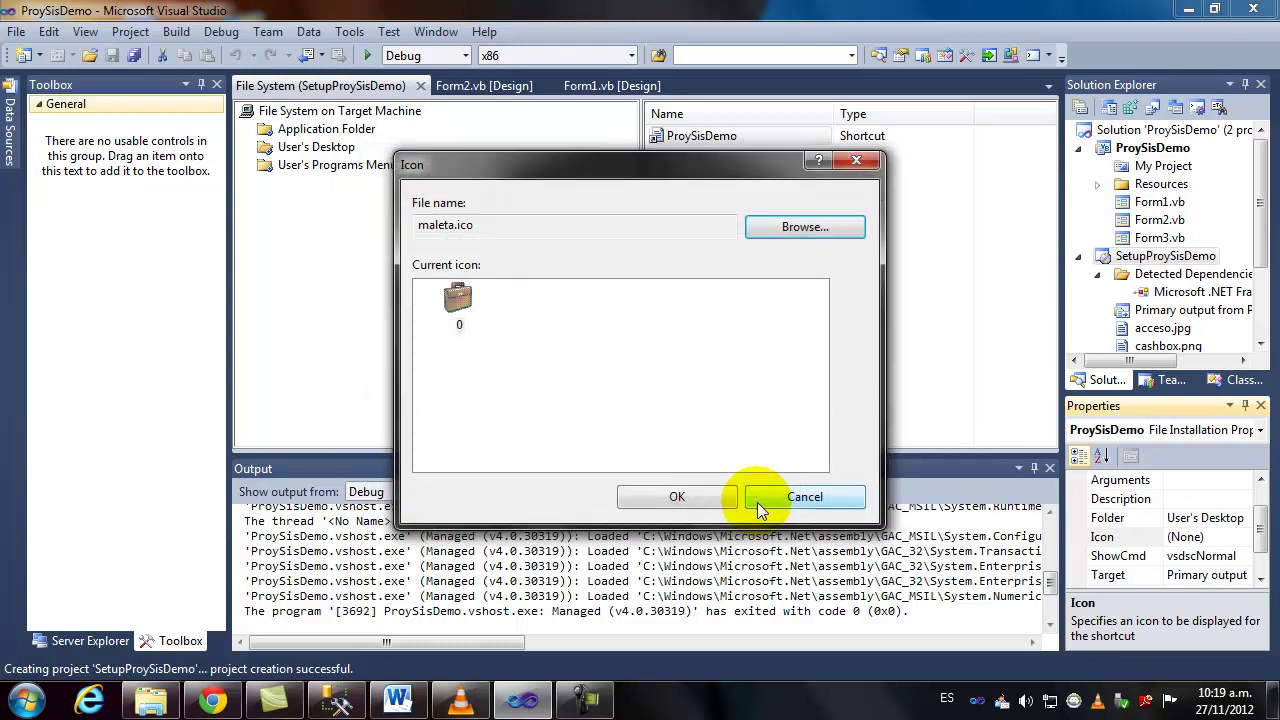
{"action": "left_click", "coordinate": [685, 502]}
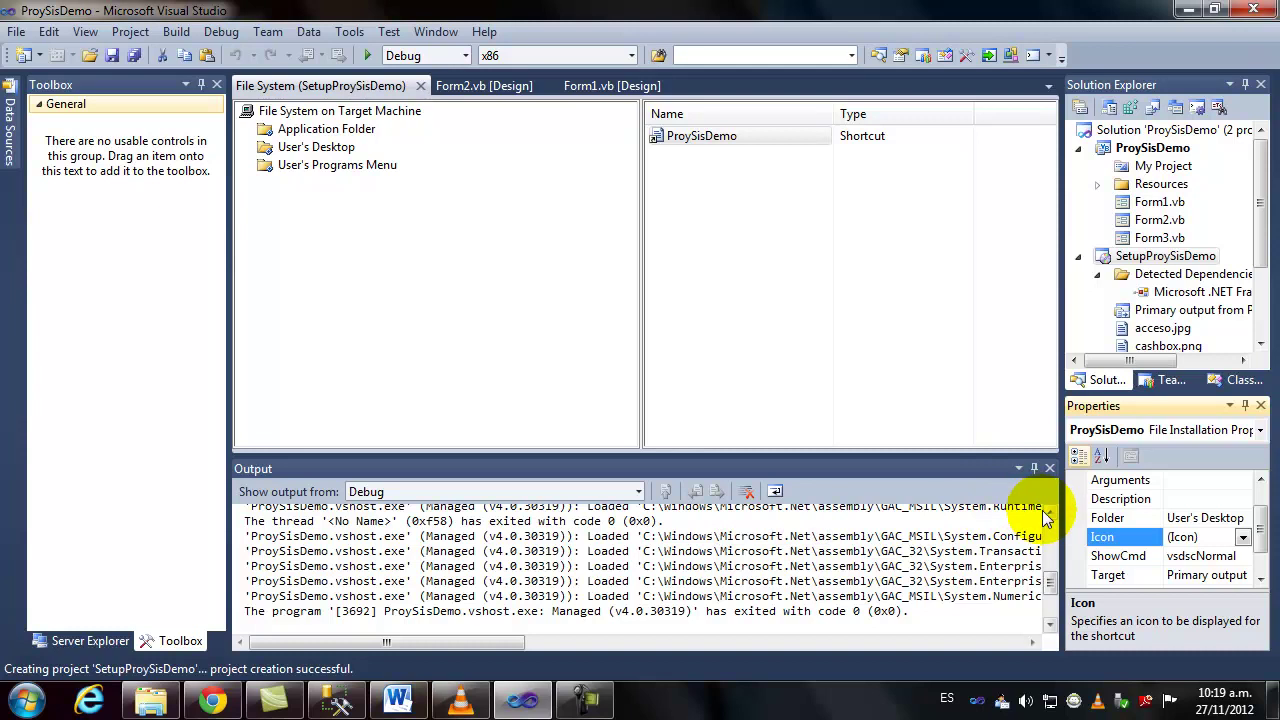
Set the icon of the ProySisDemo shortcut in User's Programs Menu to maleta.ico from the Application Folder
{"action": "left_click", "coordinate": [355, 165]}
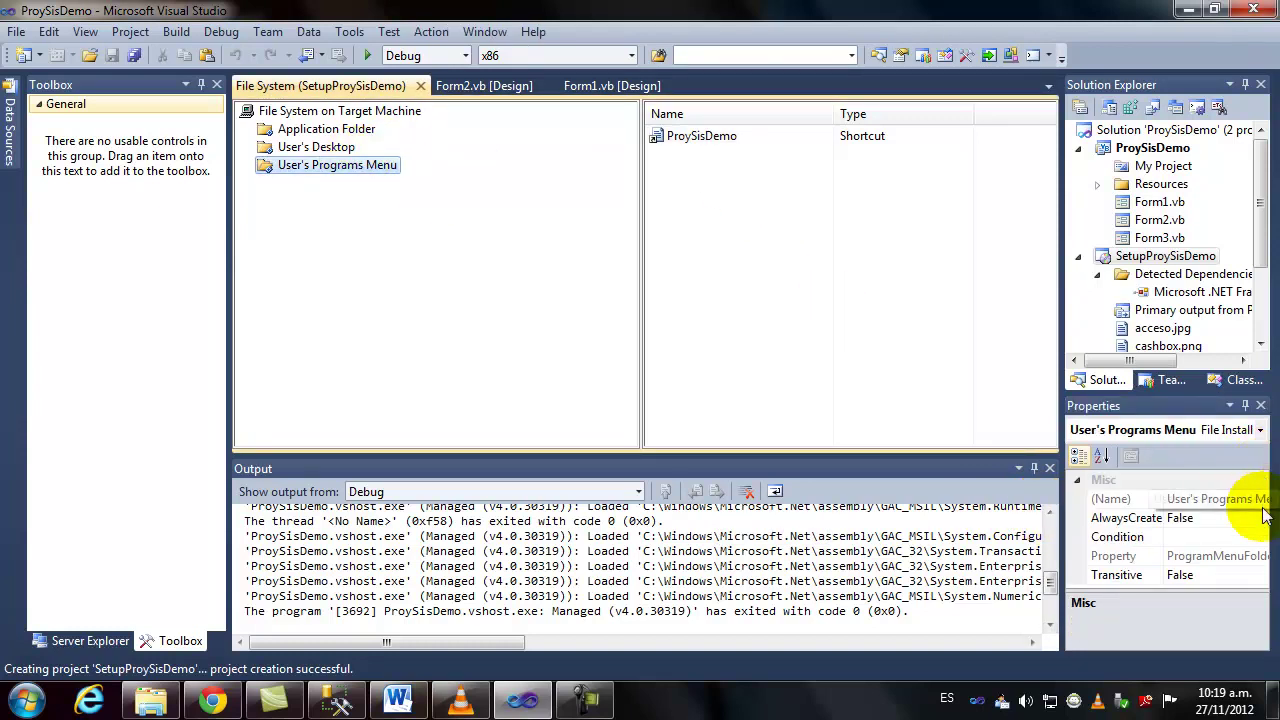
{"action": "left_click", "coordinate": [700, 136]}
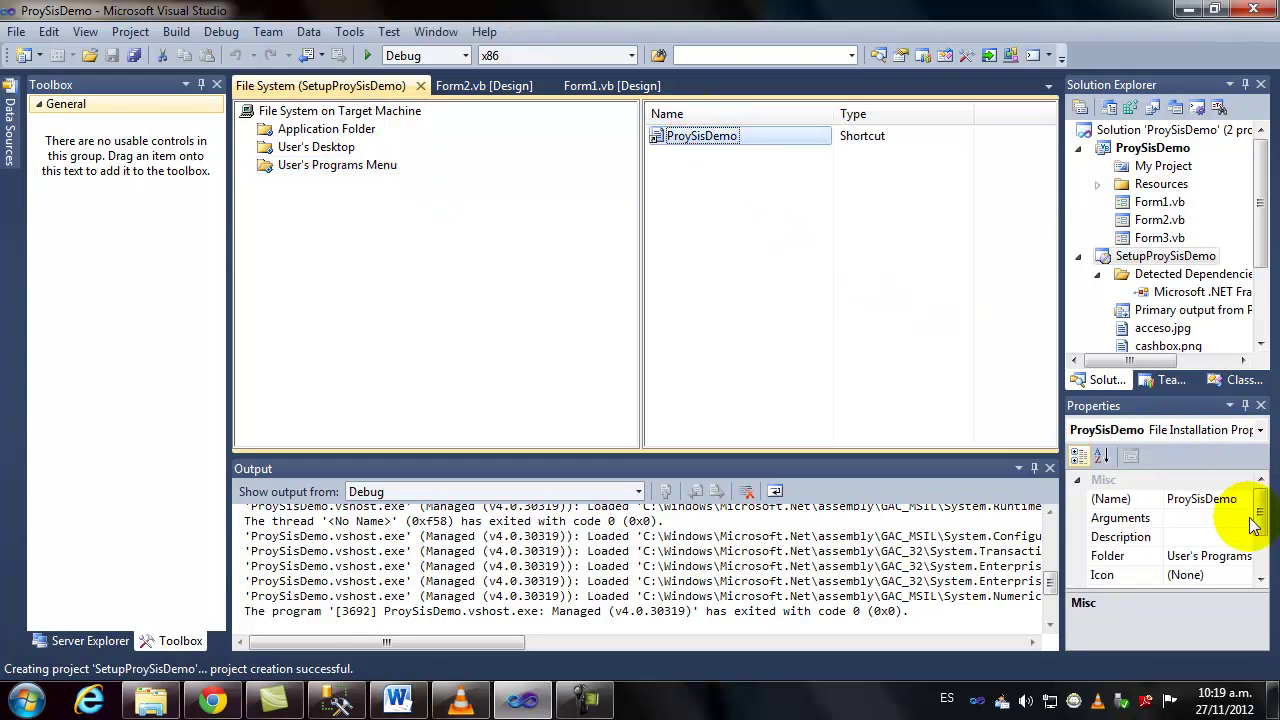
{"action": "left_click_drag", "start_coordinate": [1261, 512], "coordinate": [1261, 528]}
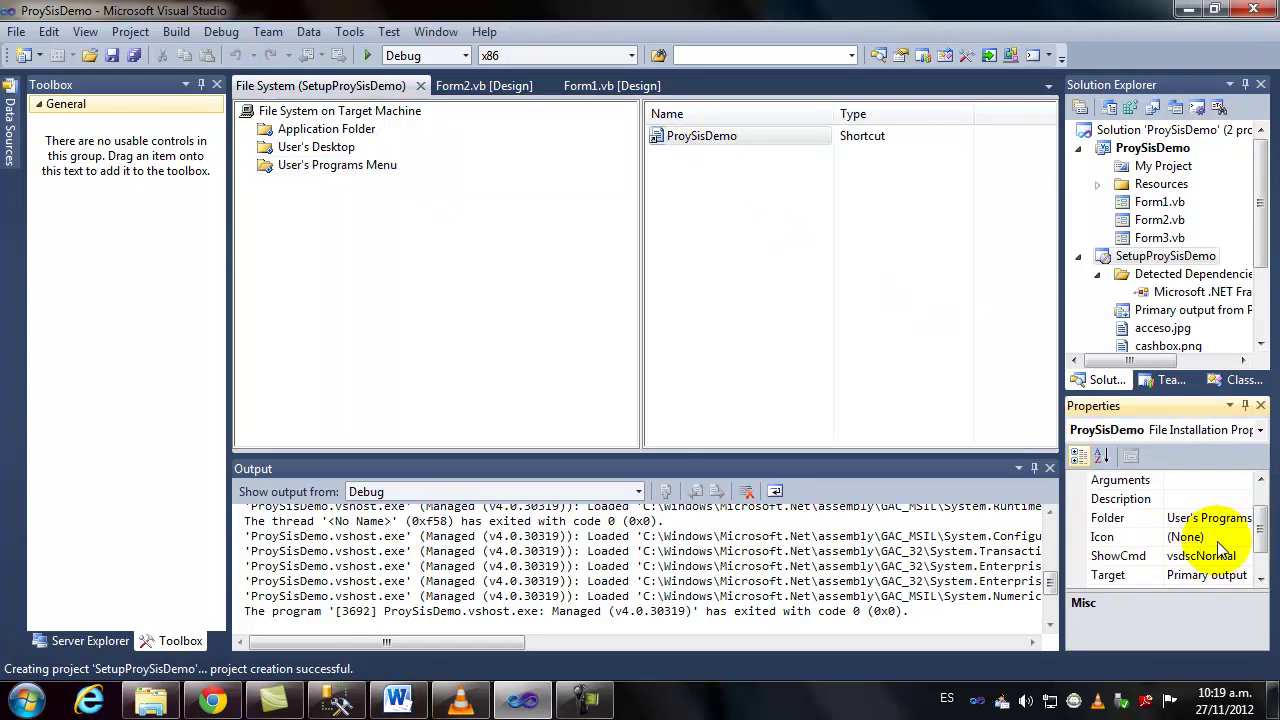
{"action": "left_click", "coordinate": [1230, 537]}
{"action": "left_click", "coordinate": [1254, 537]}
{"action": "left_click", "coordinate": [1185, 573]}
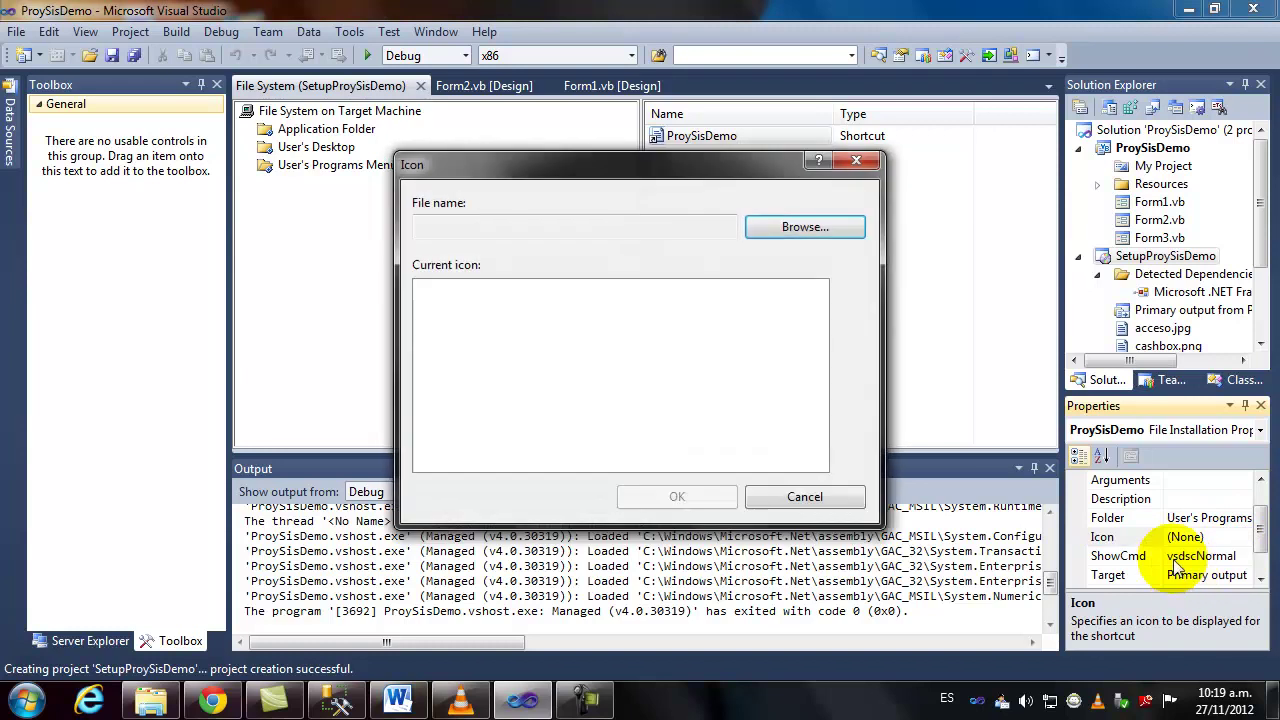
{"action": "left_click", "coordinate": [775, 230]}
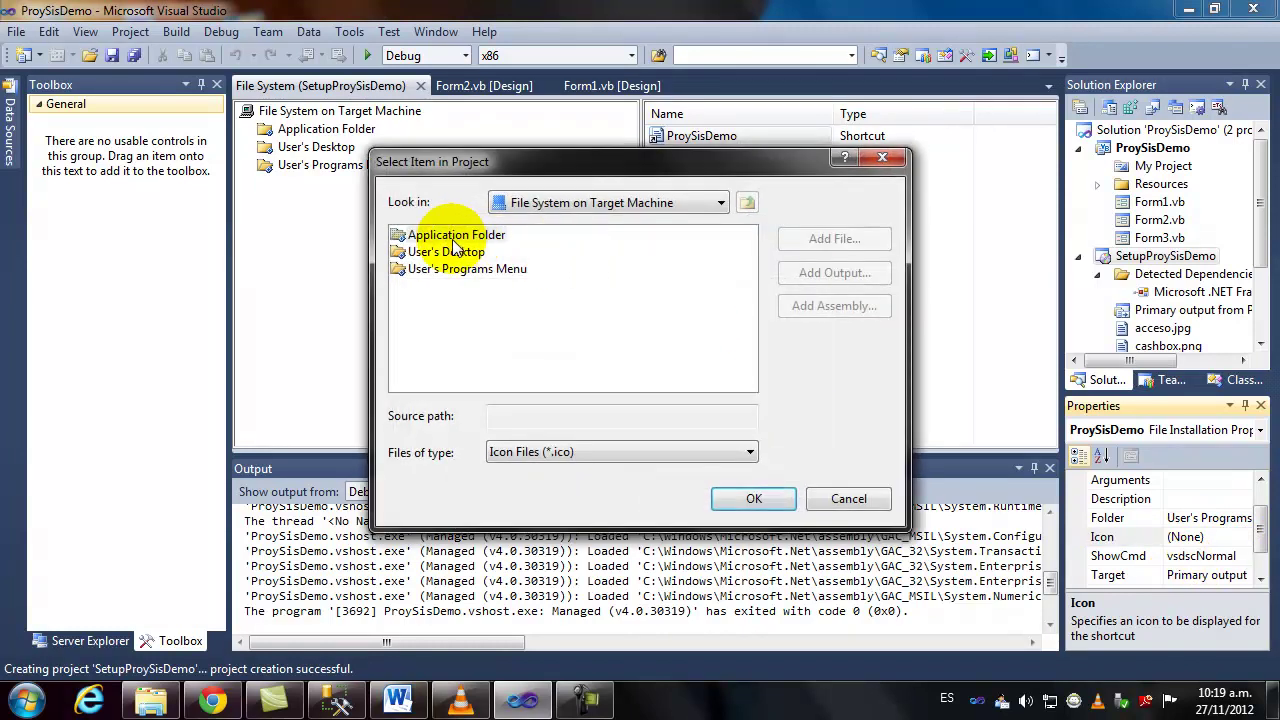
{"action": "double_click", "coordinate": [452, 240]}
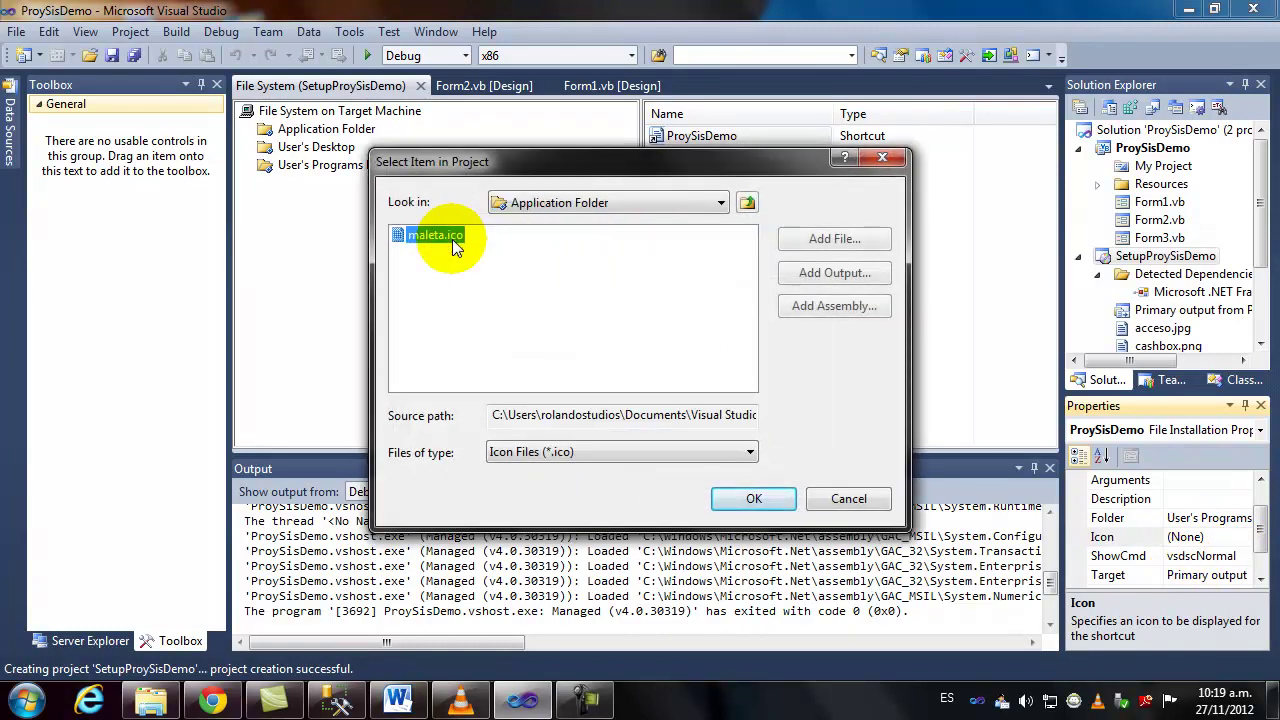
{"action": "left_click", "coordinate": [753, 505]}
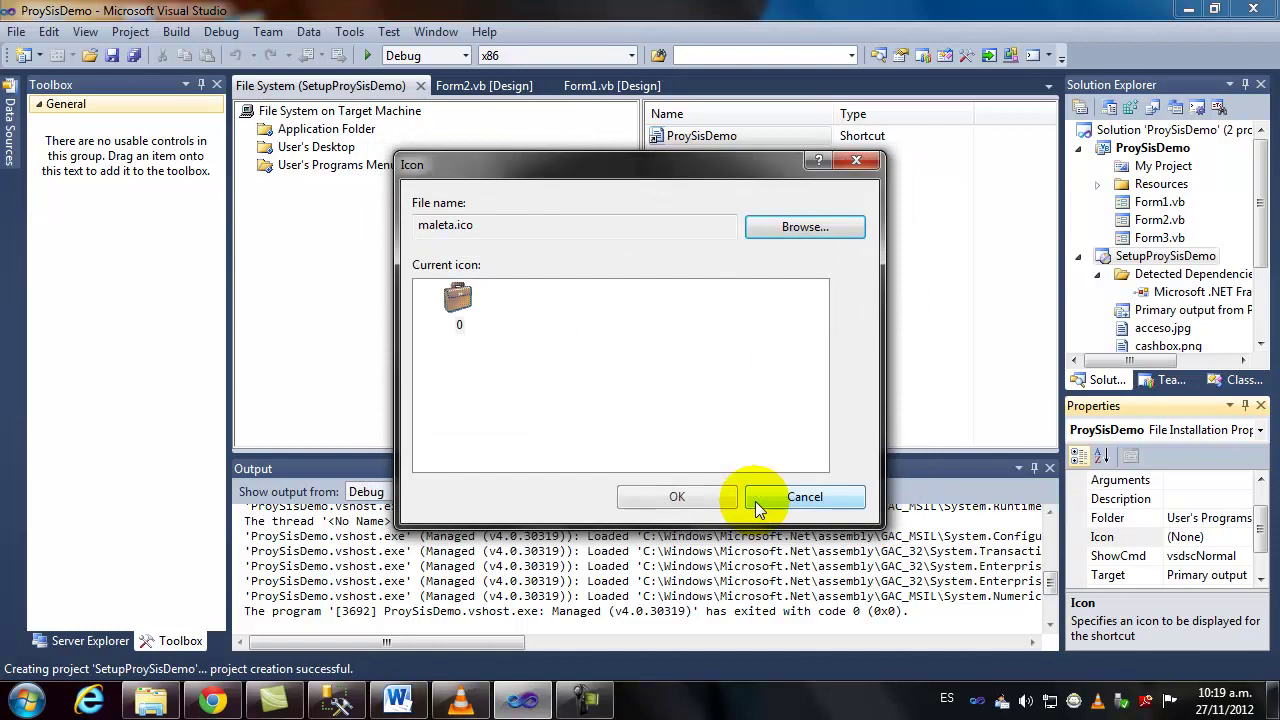
{"action": "left_click", "coordinate": [668, 497]}
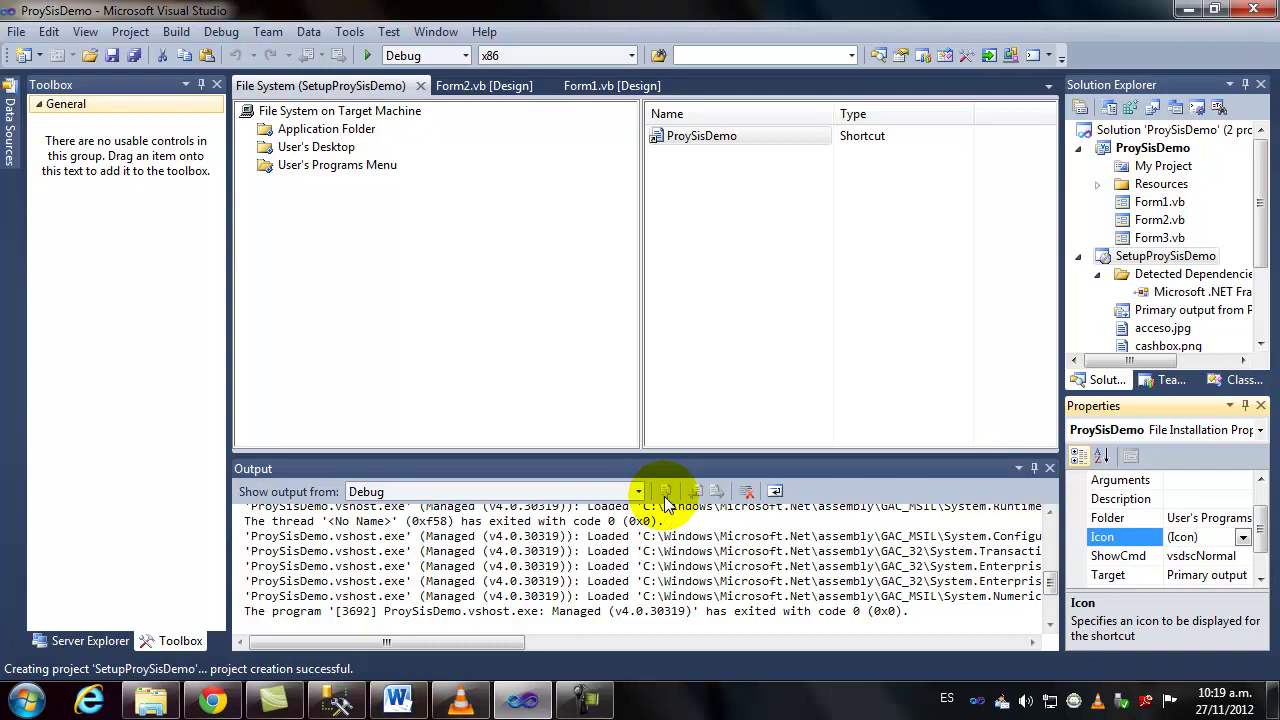
Set the SetupProySisDemo project's build configuration to Release in the Configuration Manager of its property pages
{"action": "left_click", "coordinate": [1160, 256]}
{"action": "left_click", "coordinate": [1160, 256]}
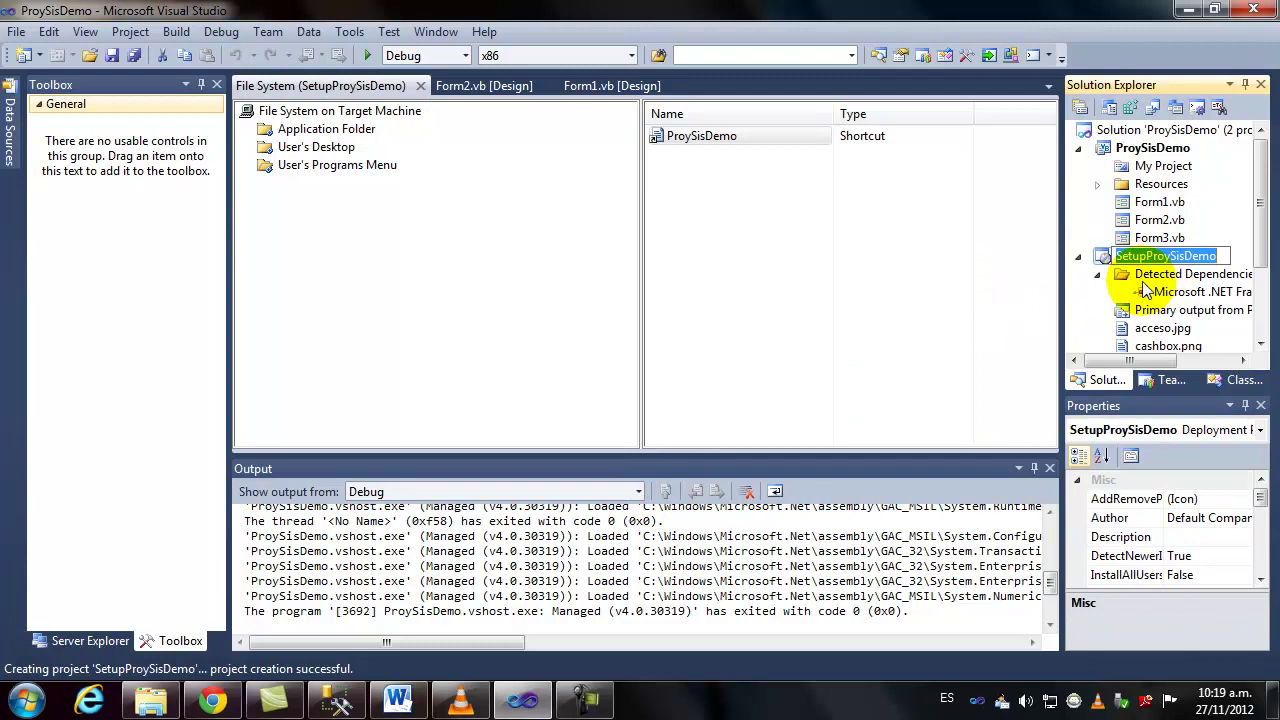
{"action": "left_click", "coordinate": [1148, 275]}
{"action": "left_click", "coordinate": [1153, 262]}
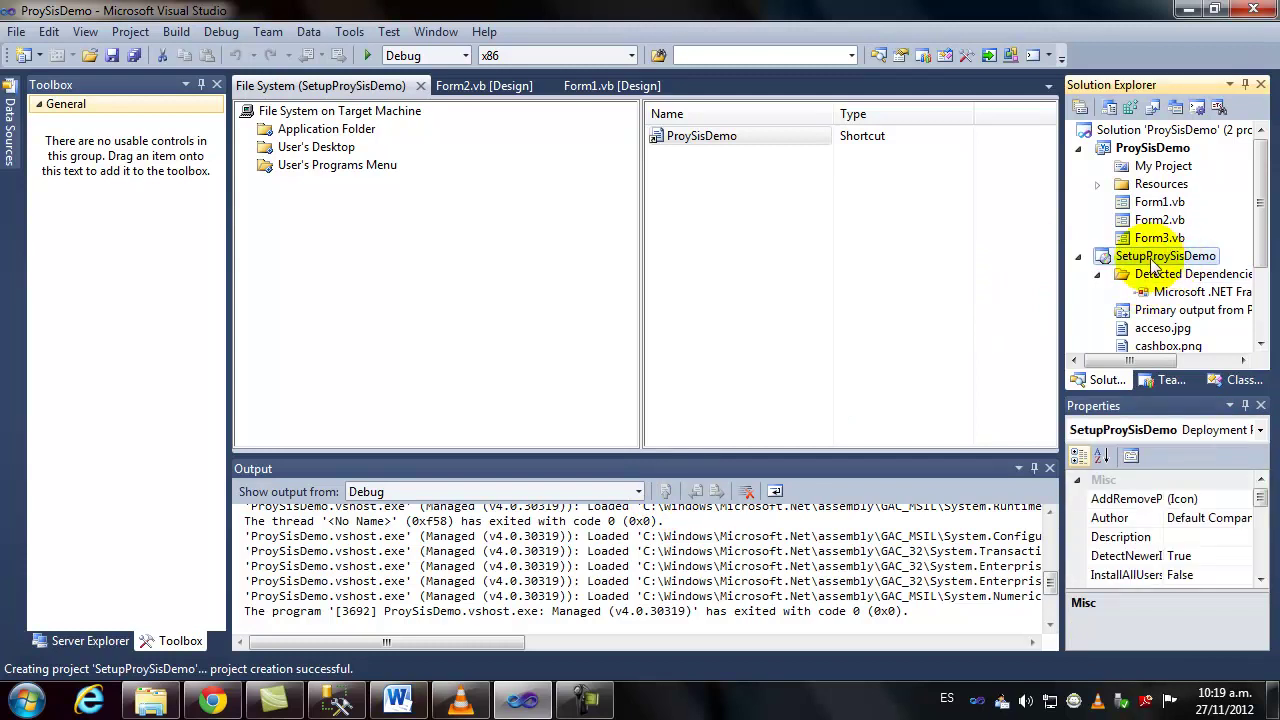
{"action": "right_click", "coordinate": [1153, 262]}
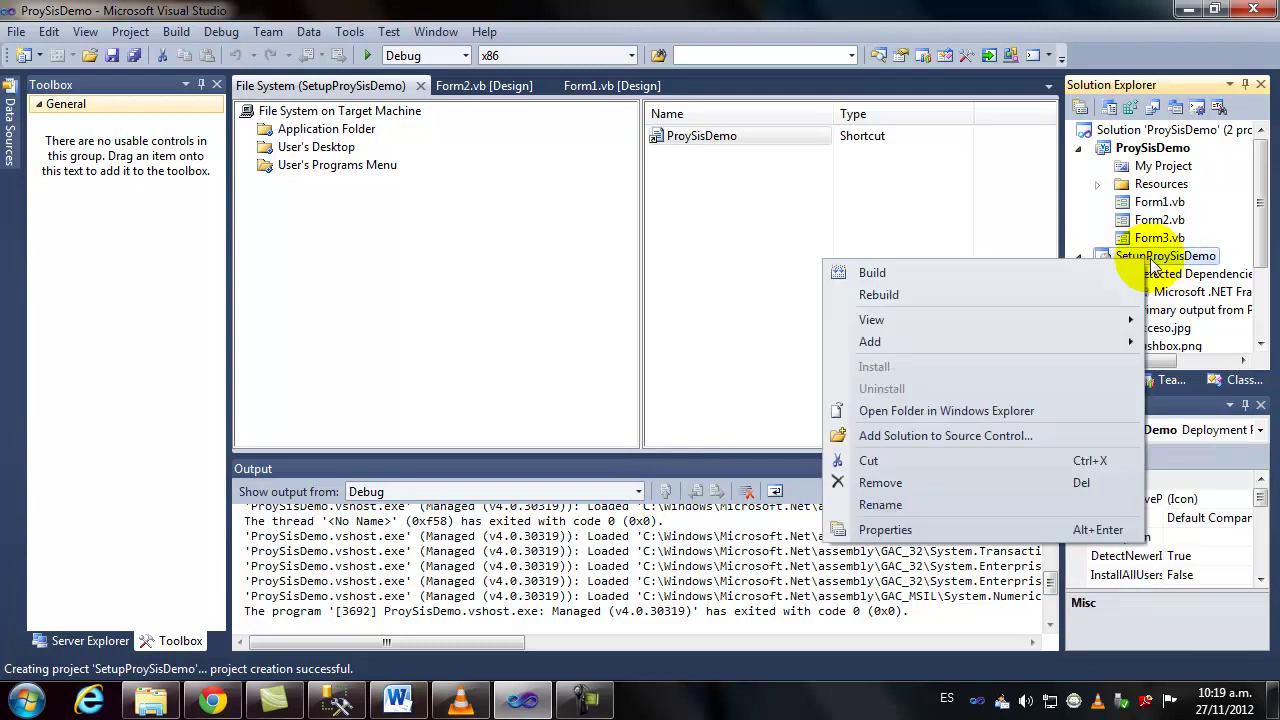
{"action": "left_click", "coordinate": [885, 530]}
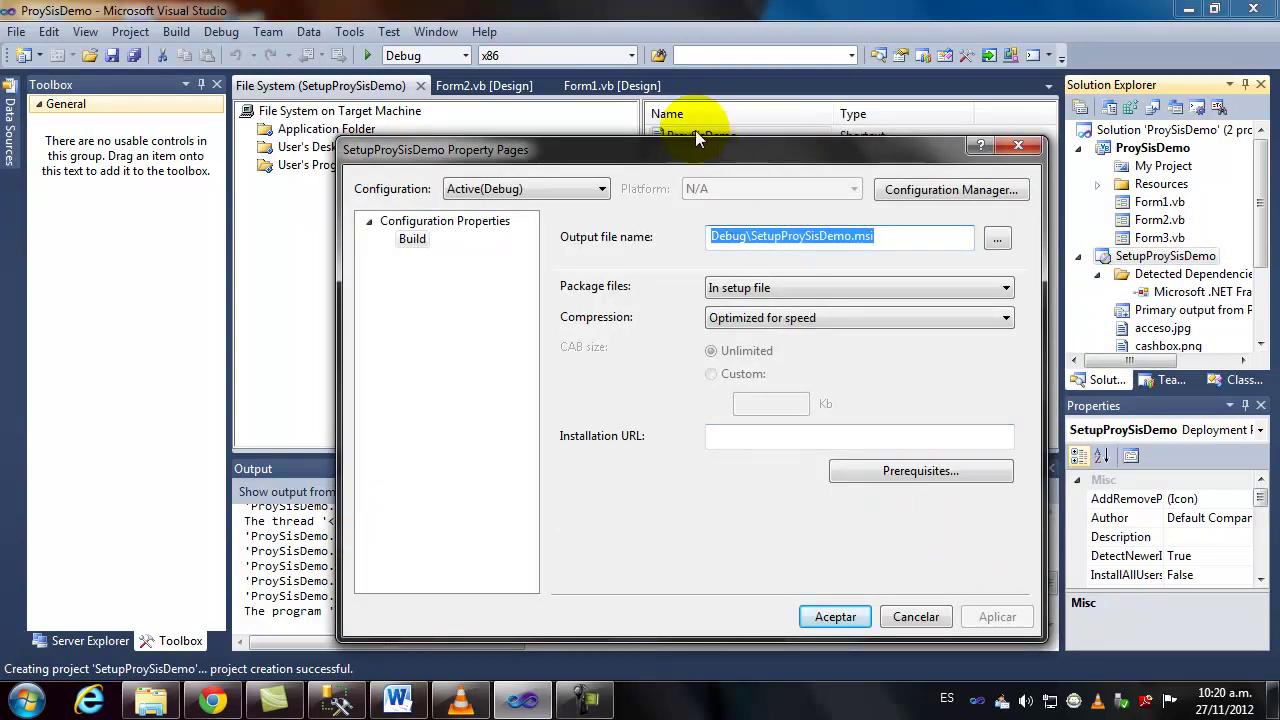
{"action": "left_click_drag", "start_coordinate": [718, 145], "coordinate": [640, 103]}
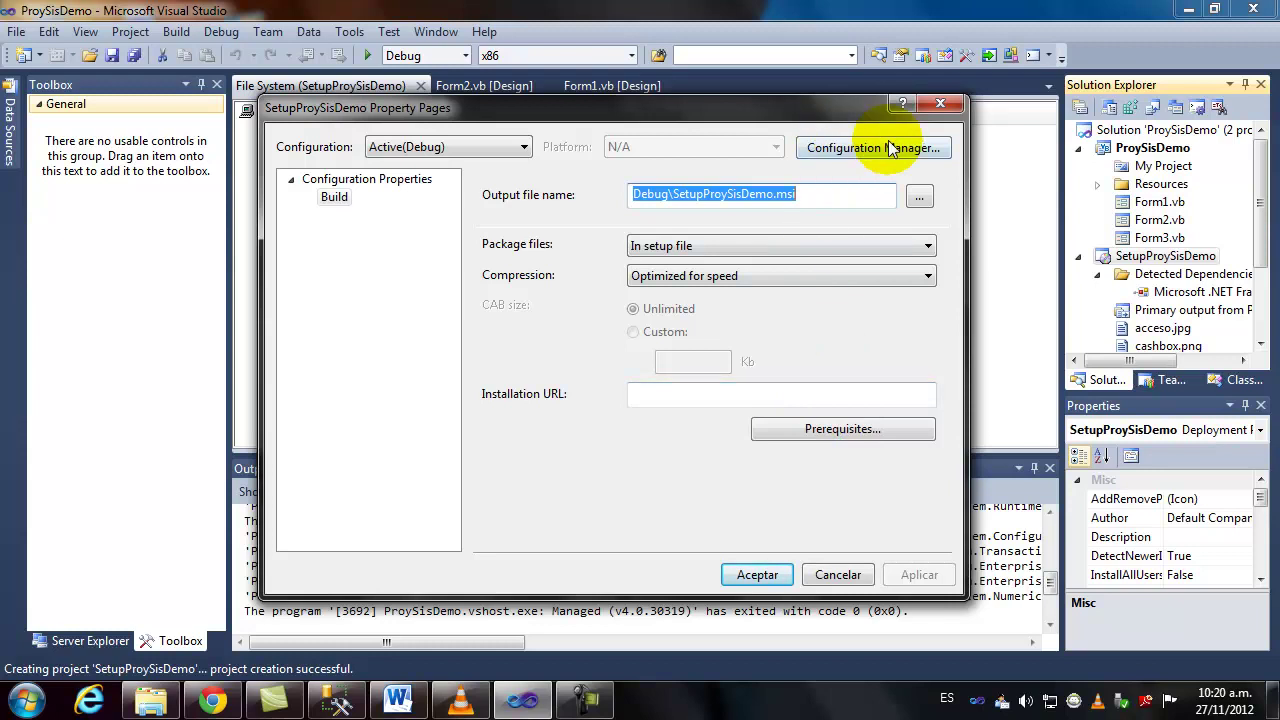
{"action": "left_click", "coordinate": [840, 151]}
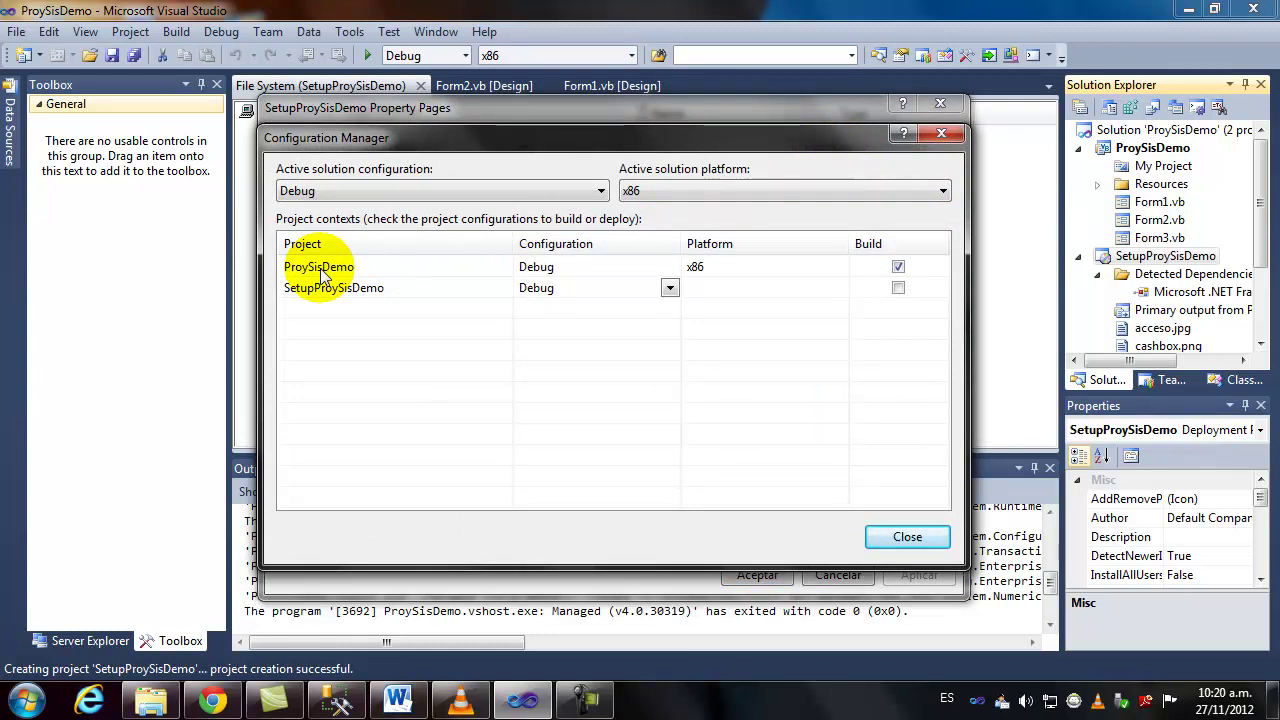
{"action": "left_click", "coordinate": [603, 288]}
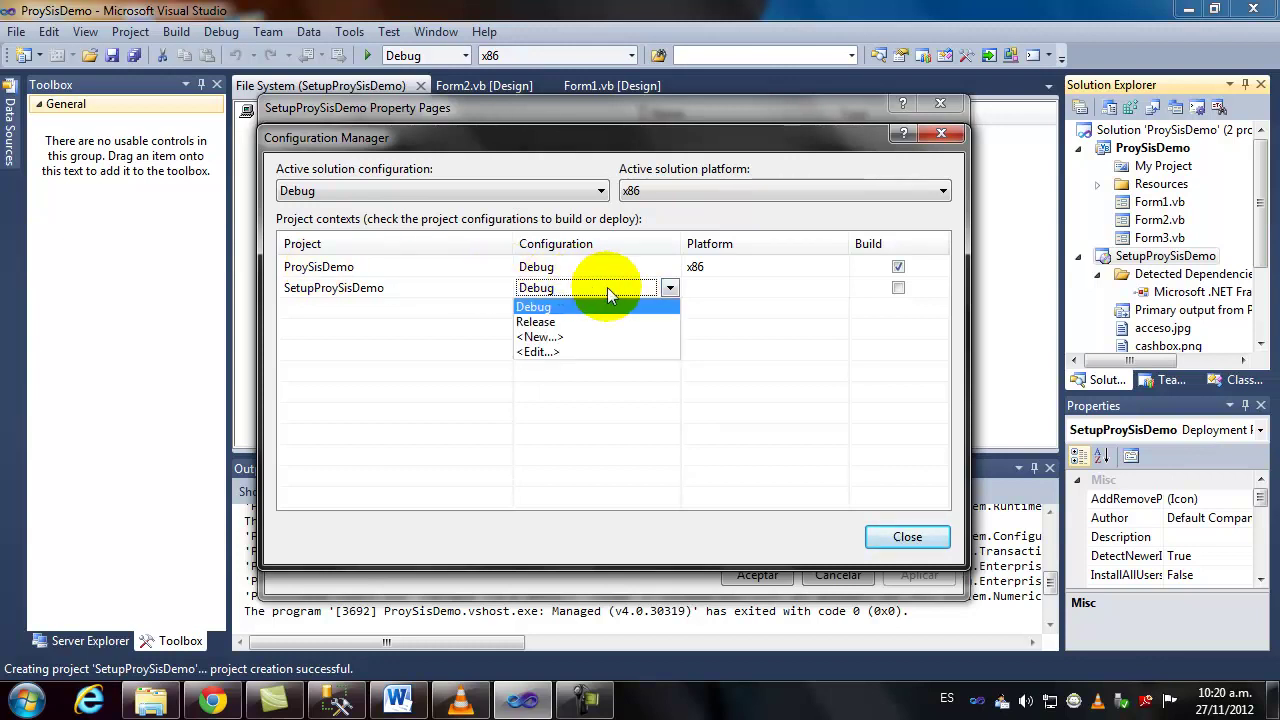
{"action": "left_click", "coordinate": [559, 321]}
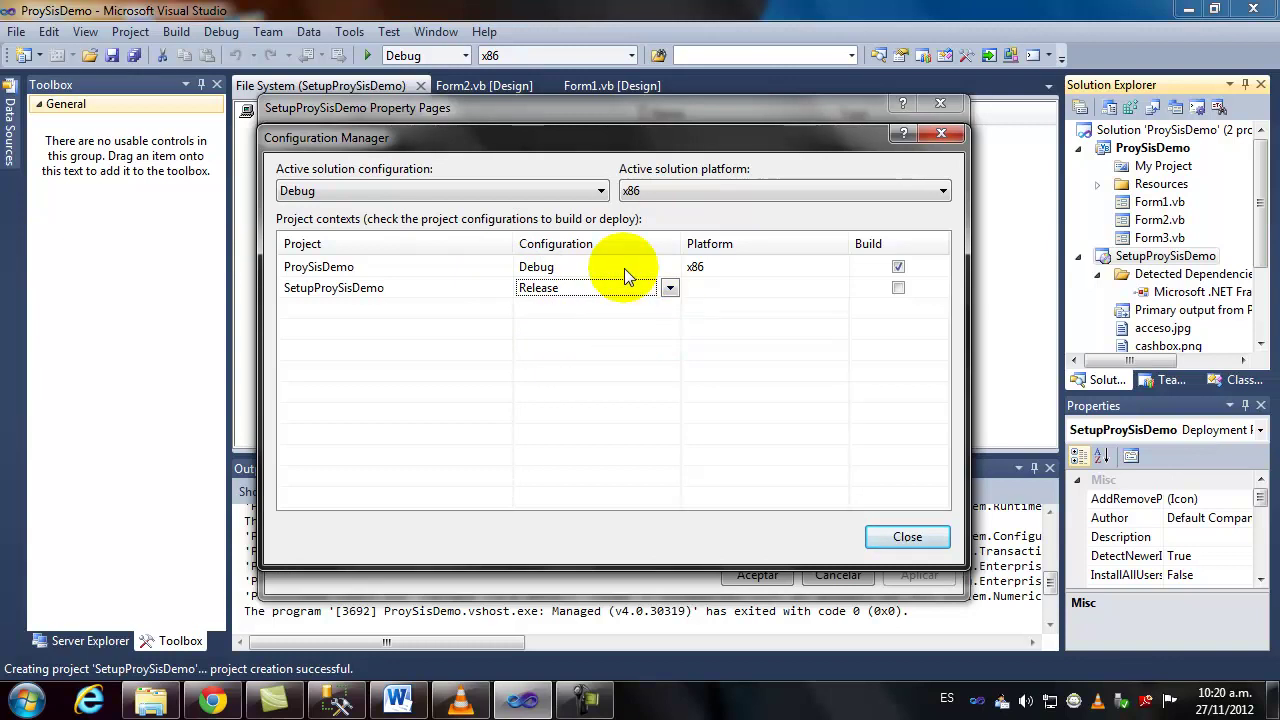
{"action": "left_click", "coordinate": [905, 537]}
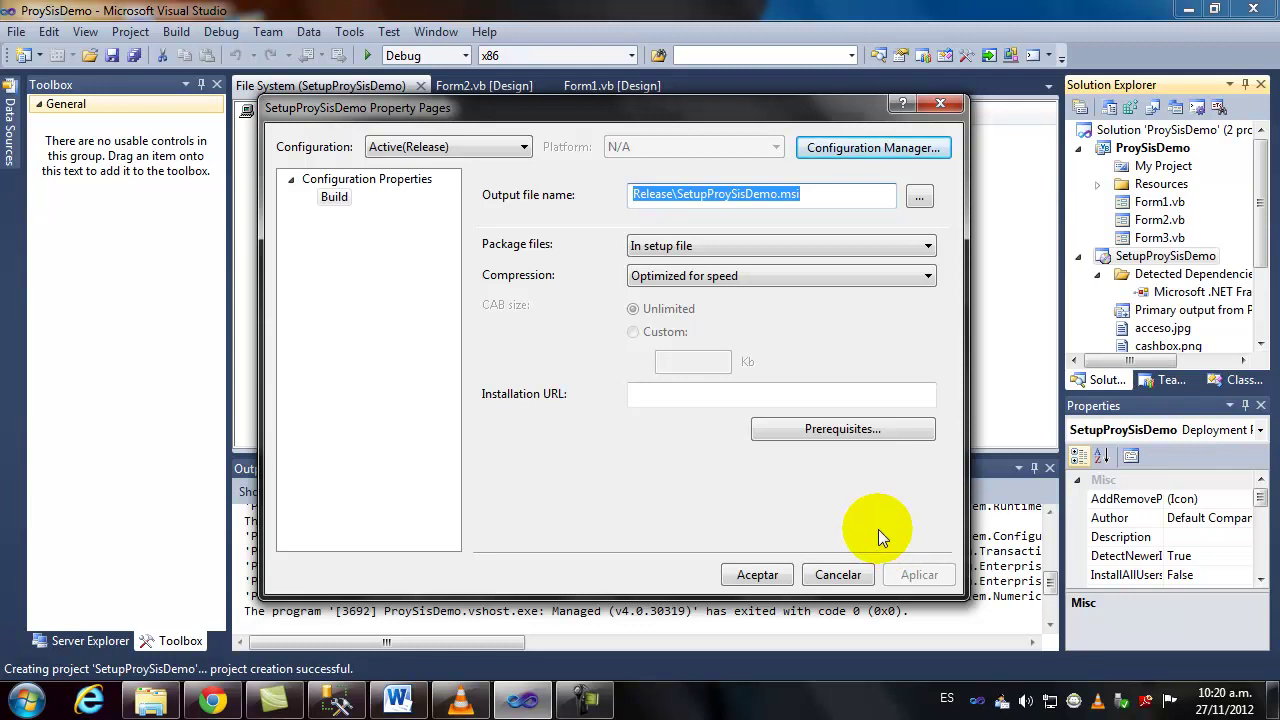
Replace the Windows Installer 3.1 prerequisite with Windows Installer 4.5, set prerequisites to download from the application's location, and apply the project properties
{"action": "left_click", "coordinate": [815, 433]}
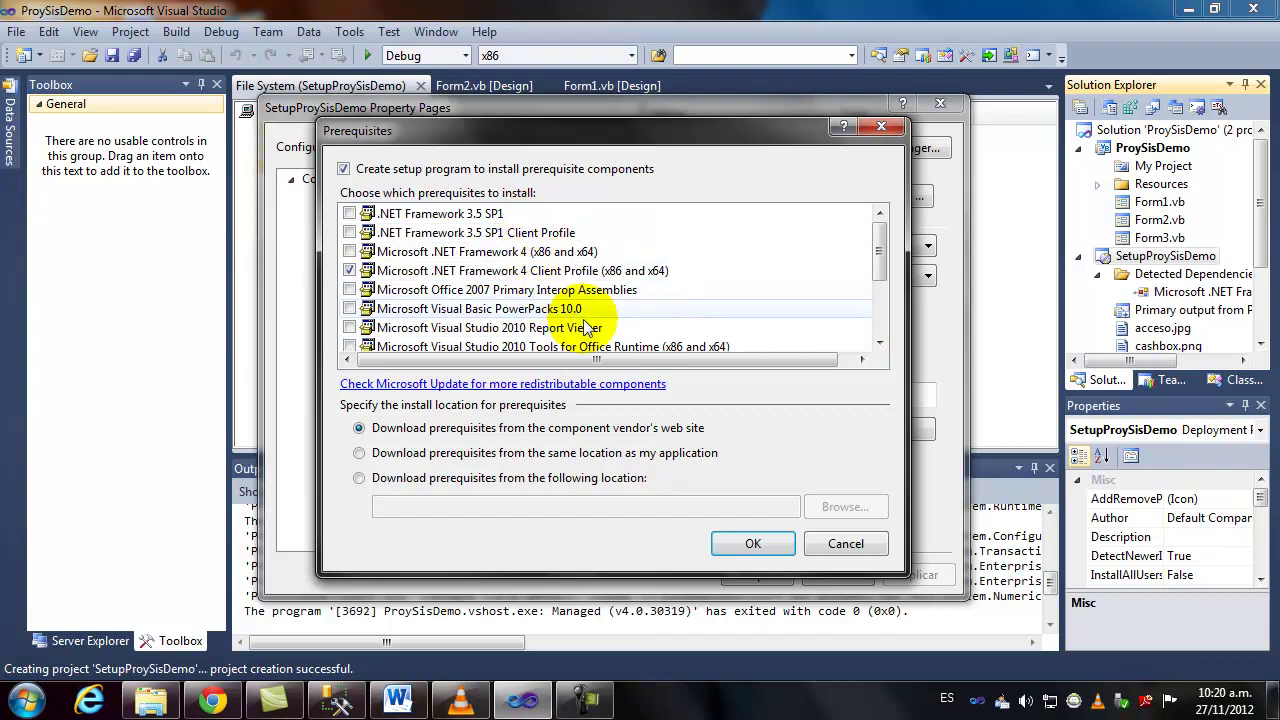
{"action": "left_click_drag", "start_coordinate": [877, 251], "coordinate": [880, 314]}
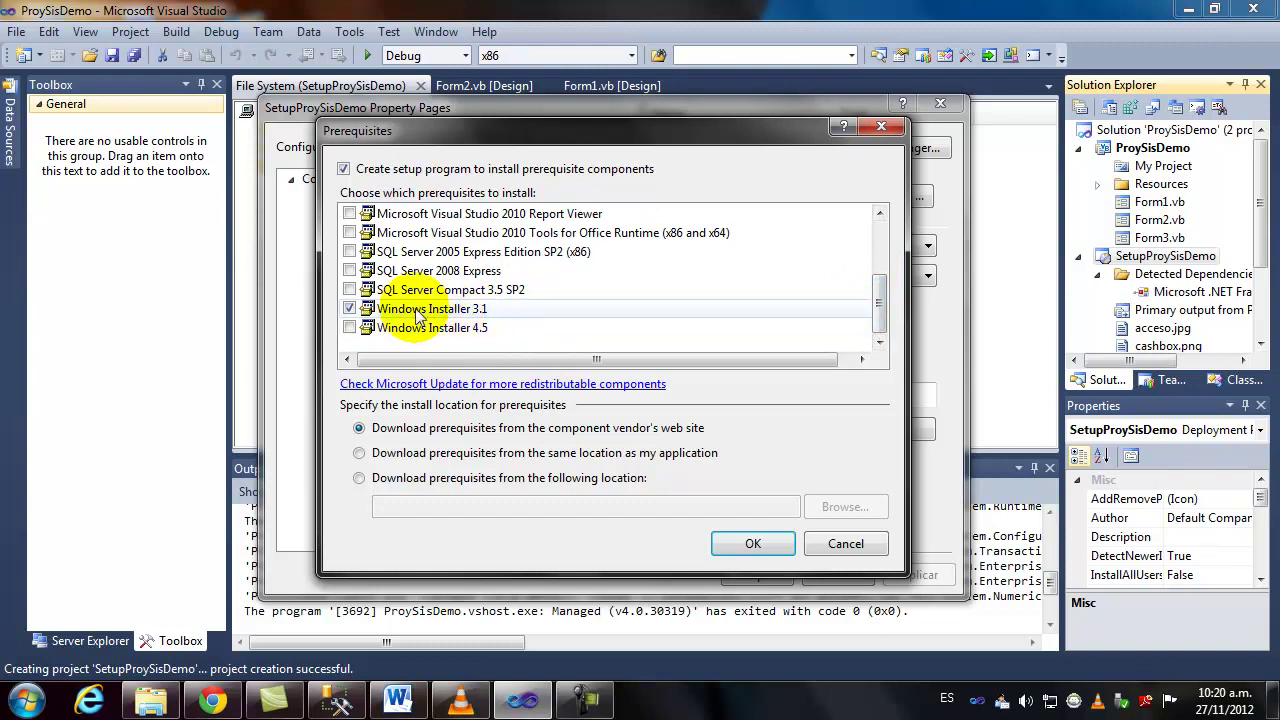
{"action": "left_click", "coordinate": [349, 308]}
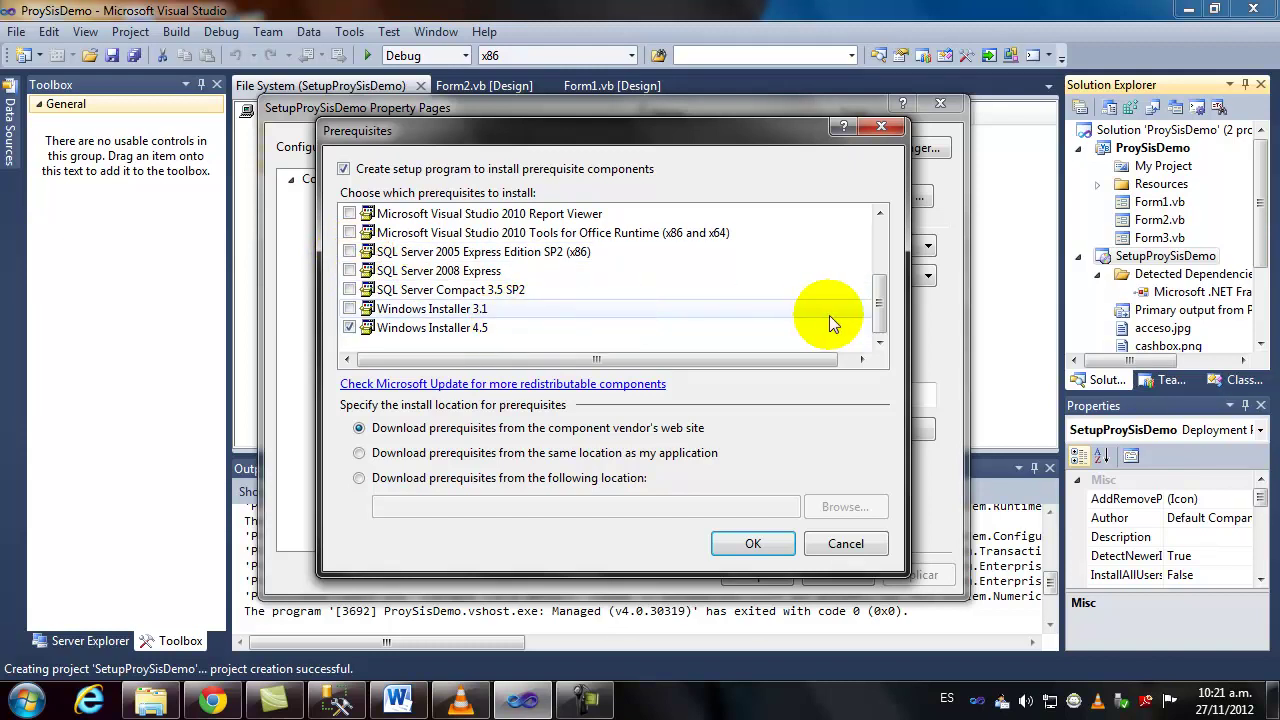
{"action": "mouse_move", "coordinate": [883, 311]}
{"action": "left_mouse_down"}
{"action": "mouse_move", "coordinate": [879, 288]}
{"action": "mouse_move", "coordinate": [871, 323]}
{"action": "left_mouse_up"}
{"action": "left_click", "coordinate": [446, 334]}
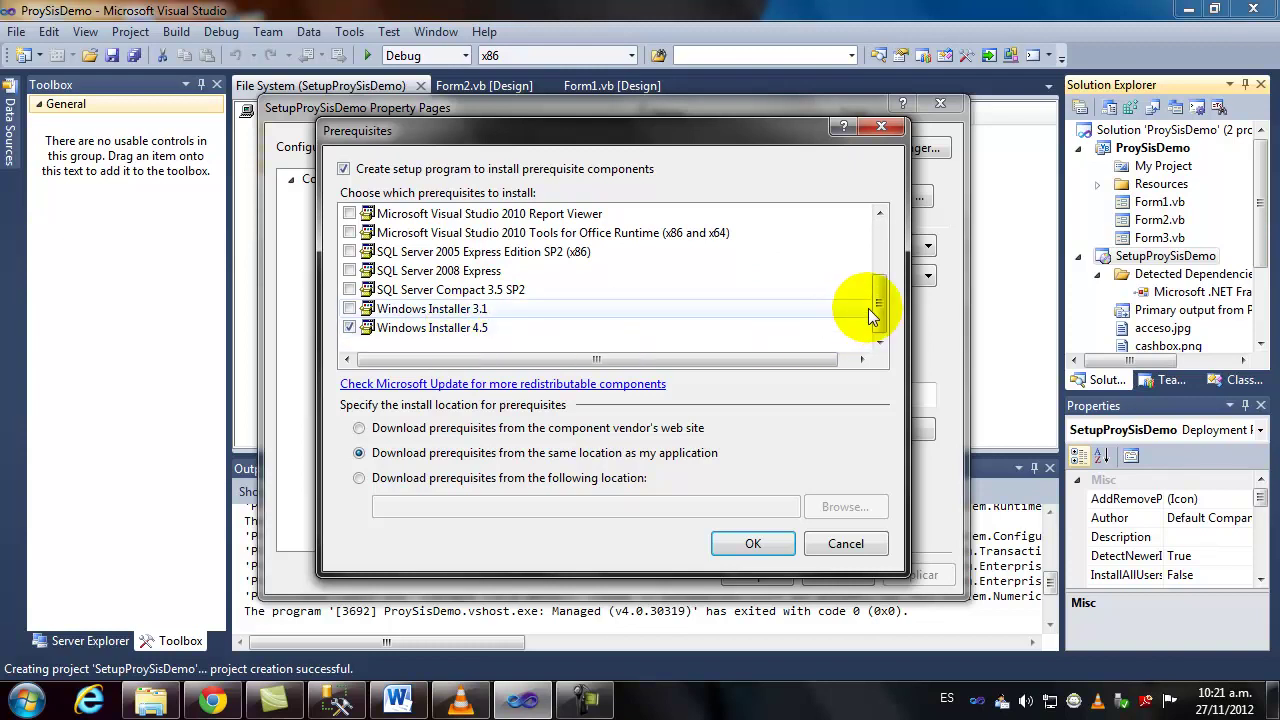
{"action": "left_click", "coordinate": [751, 543]}
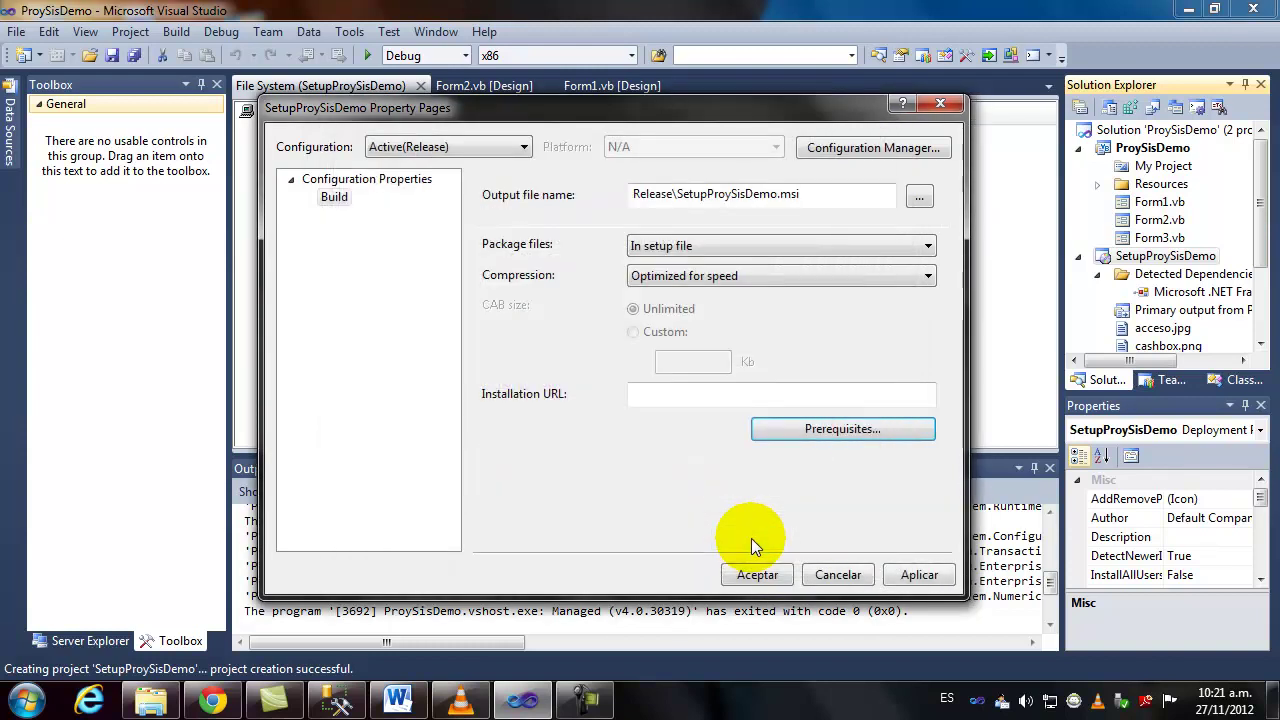
{"action": "left_click", "coordinate": [918, 577]}
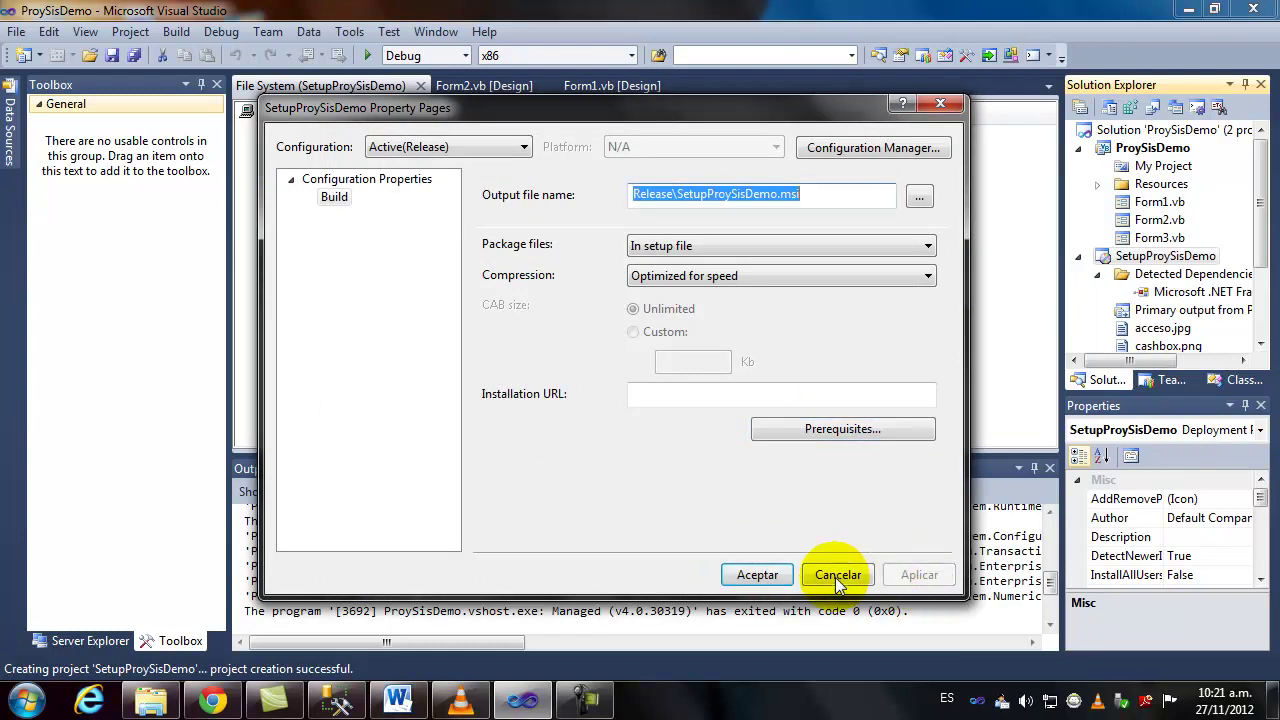
{"action": "left_click", "coordinate": [757, 575]}
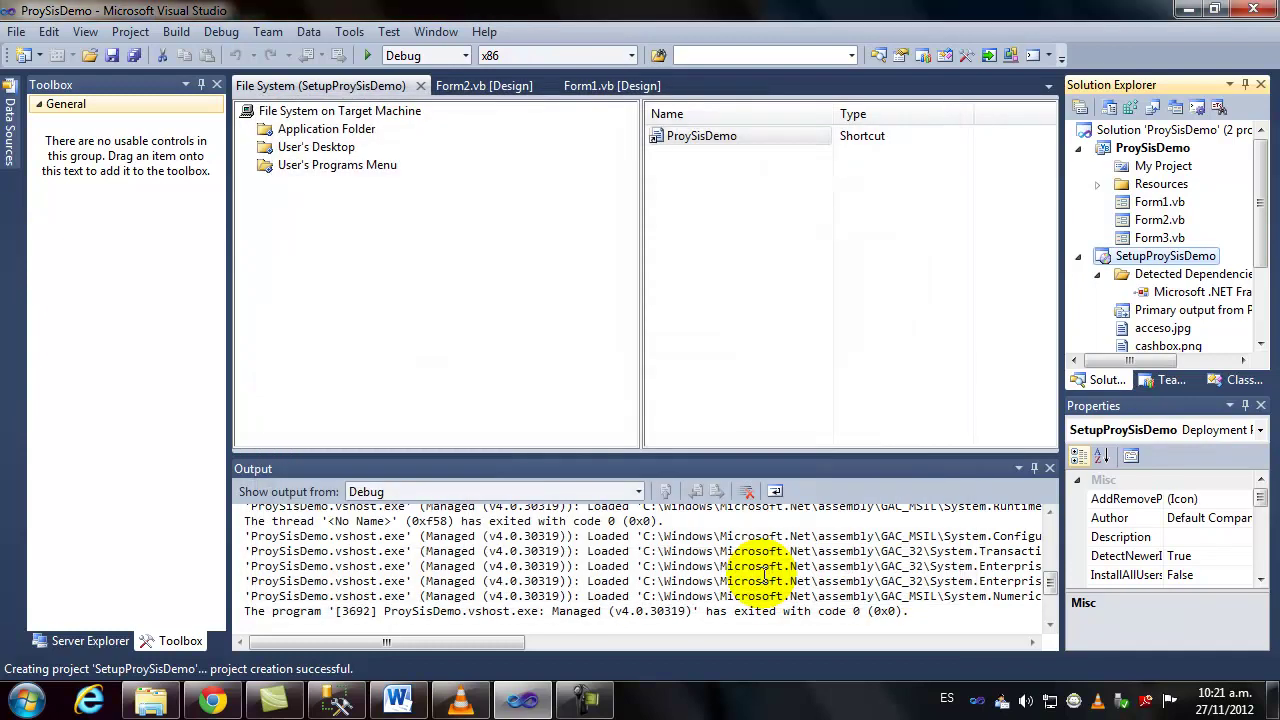
Build the SetupProySisDemo project
{"action": "right_click", "coordinate": [1150, 262]}
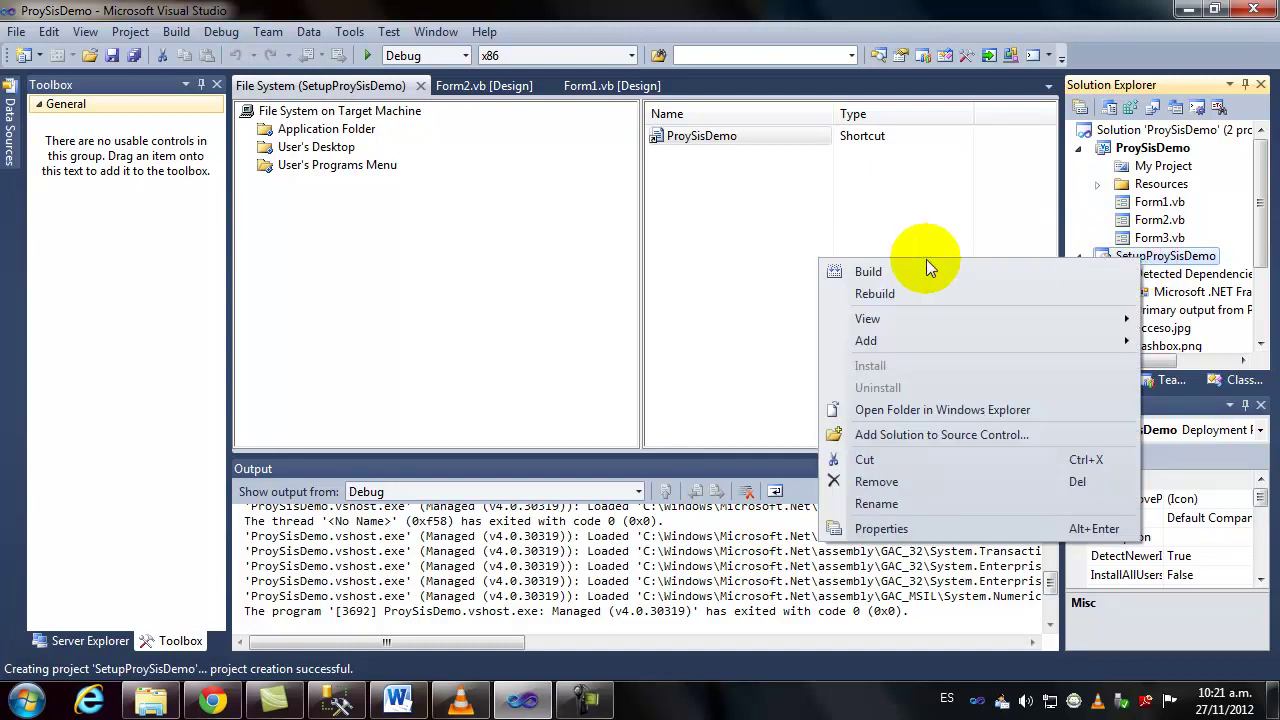
{"action": "left_click", "coordinate": [868, 272]}
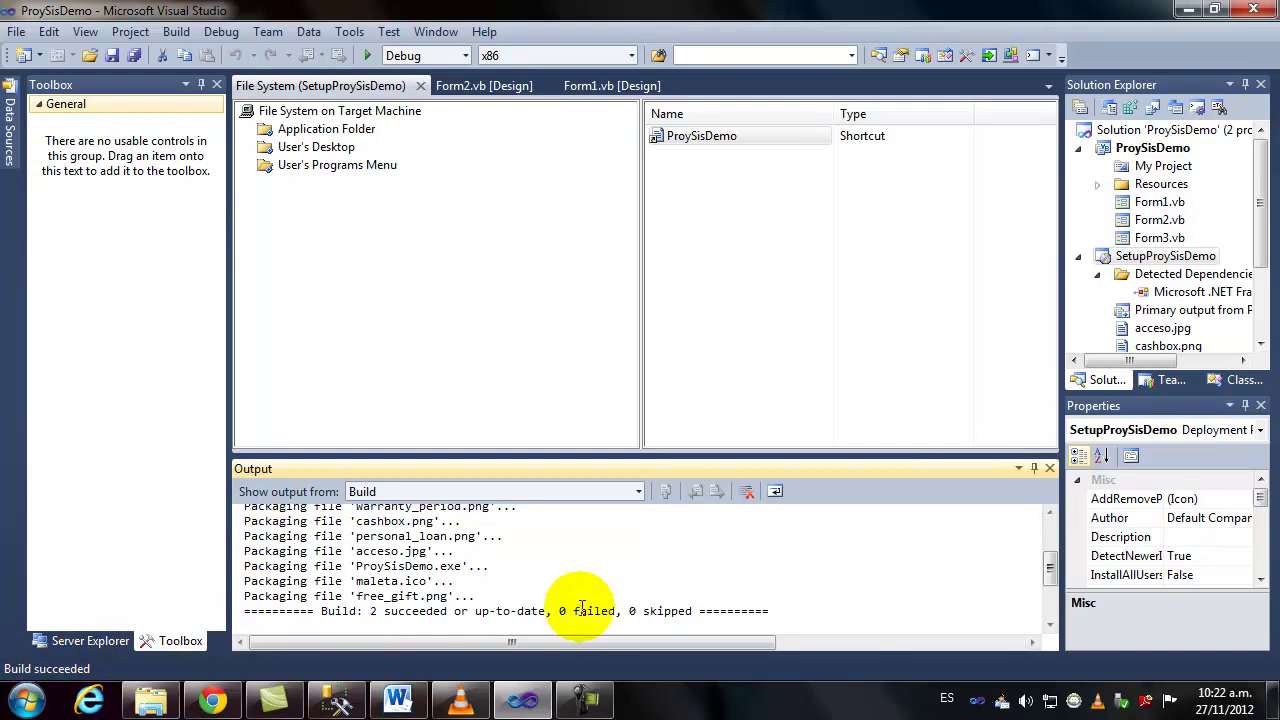
Switch to Windows Explorer and open the ProySisDemo solution folder in Documentos, under Visual Studio 2010\Projects
{"action": "left_click", "coordinate": [1189, 10]}
{"action": "left_click", "coordinate": [151, 700]}
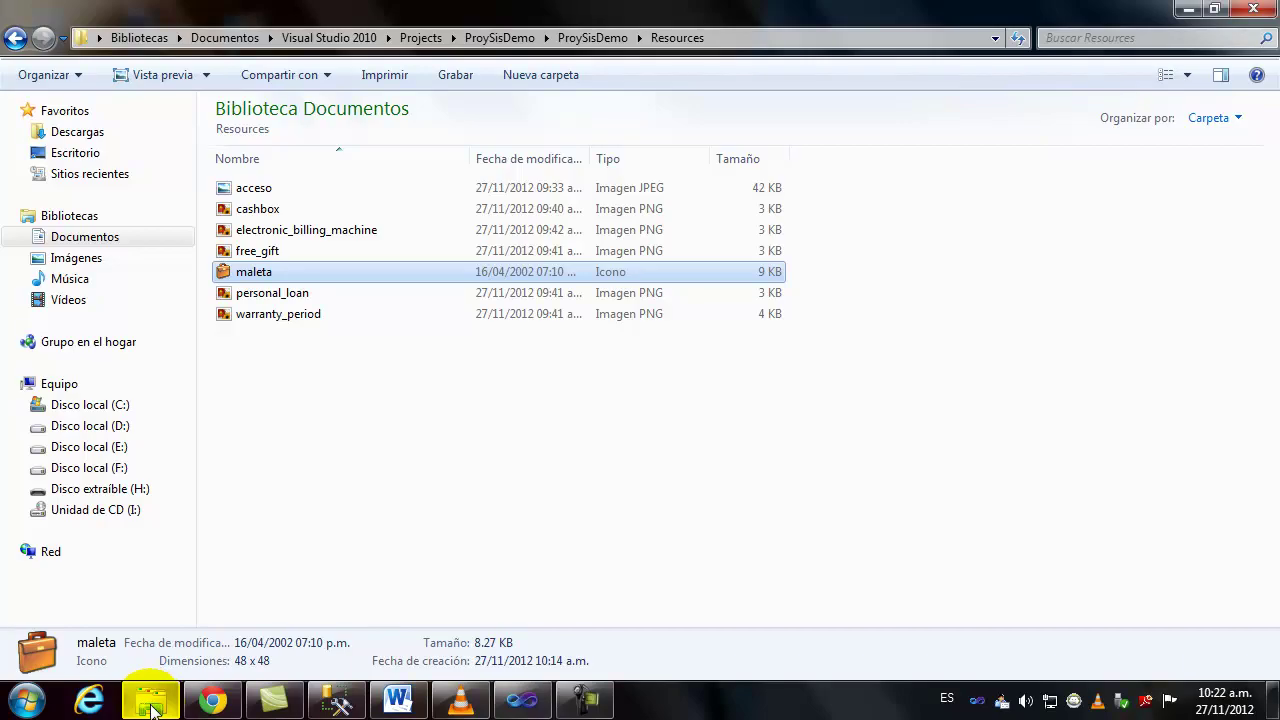
{"action": "left_click", "coordinate": [15, 38]}
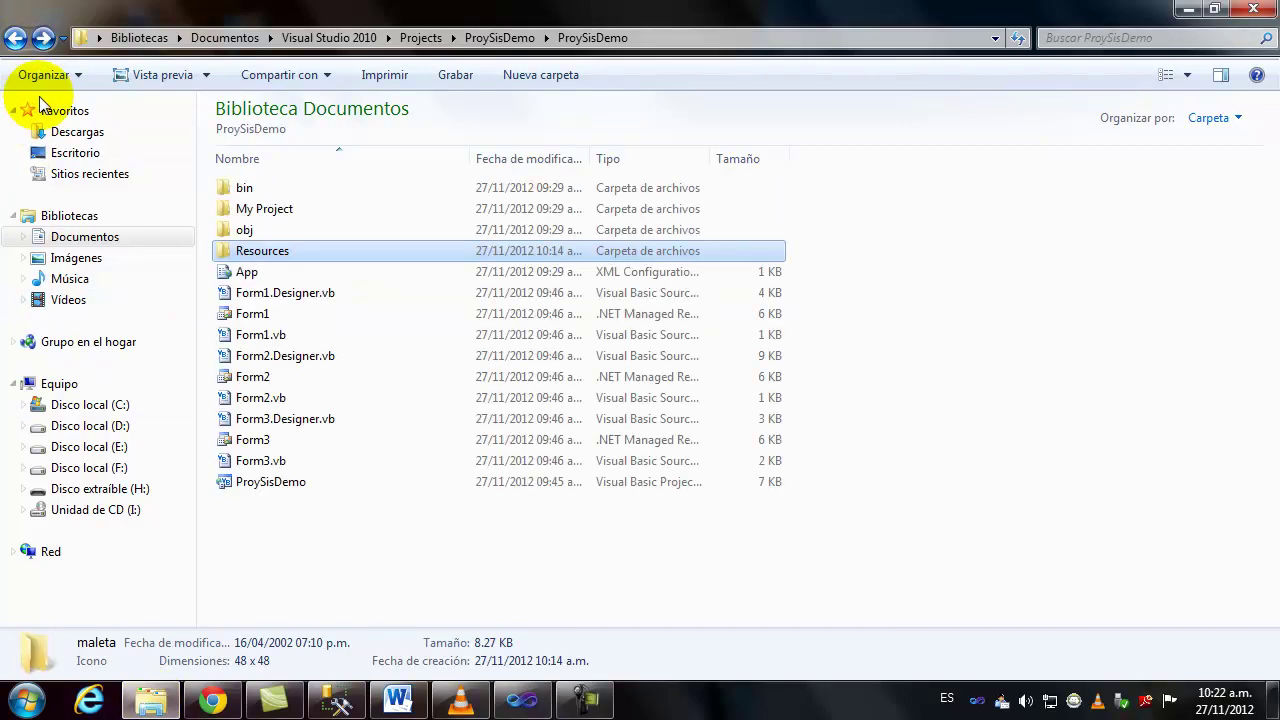
{"action": "left_click", "coordinate": [15, 38]}
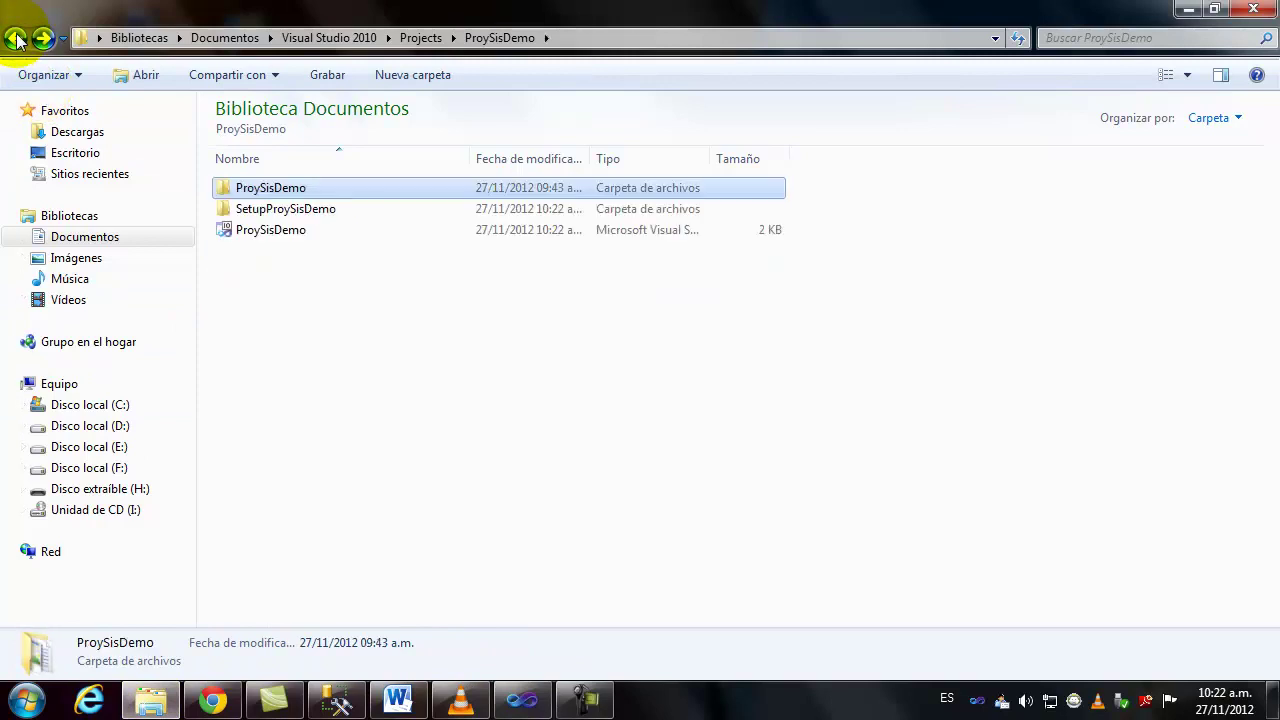
{"action": "left_click", "coordinate": [15, 38]}
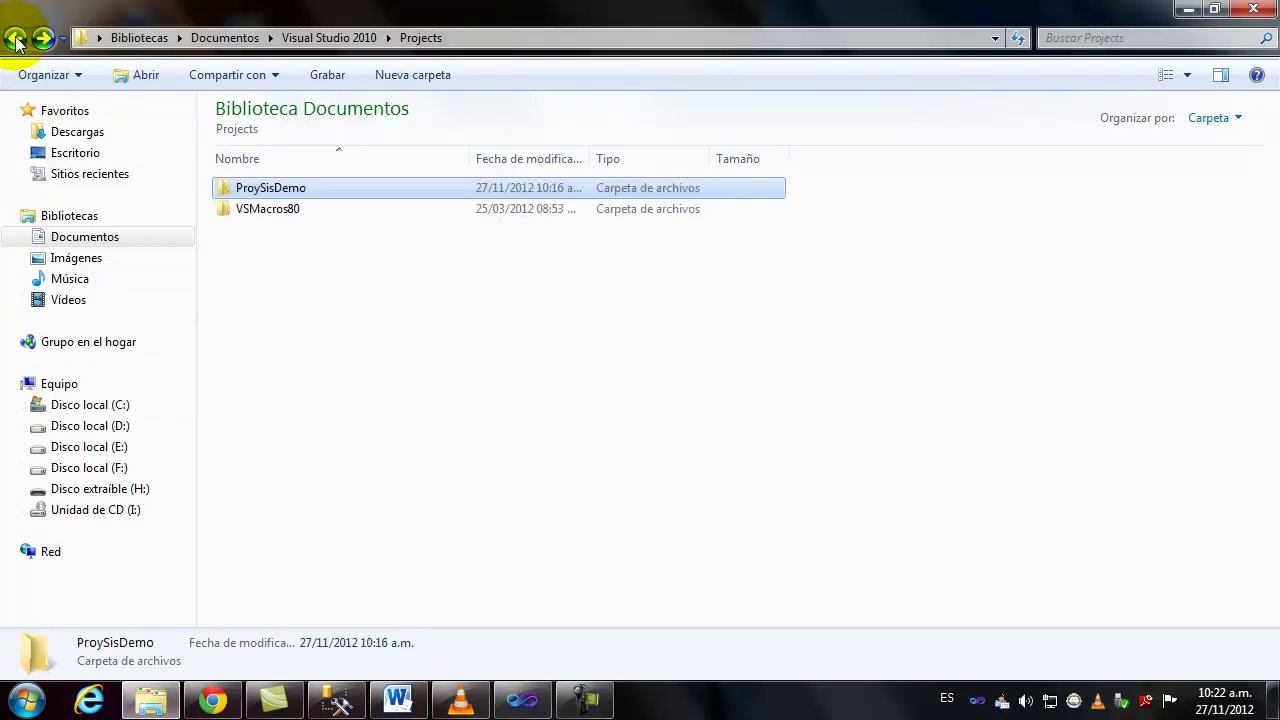
{"action": "left_click", "coordinate": [85, 240]}
{"action": "double_click", "coordinate": [277, 457]}
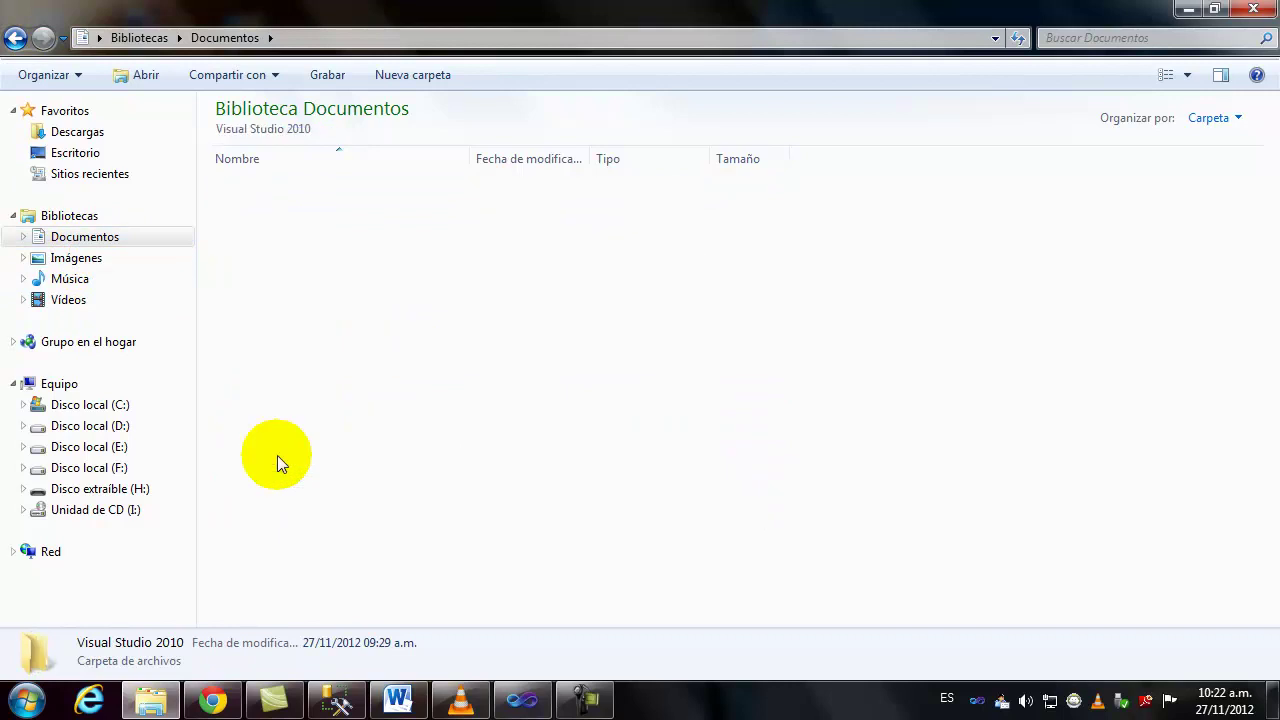
{"action": "double_click", "coordinate": [258, 231]}
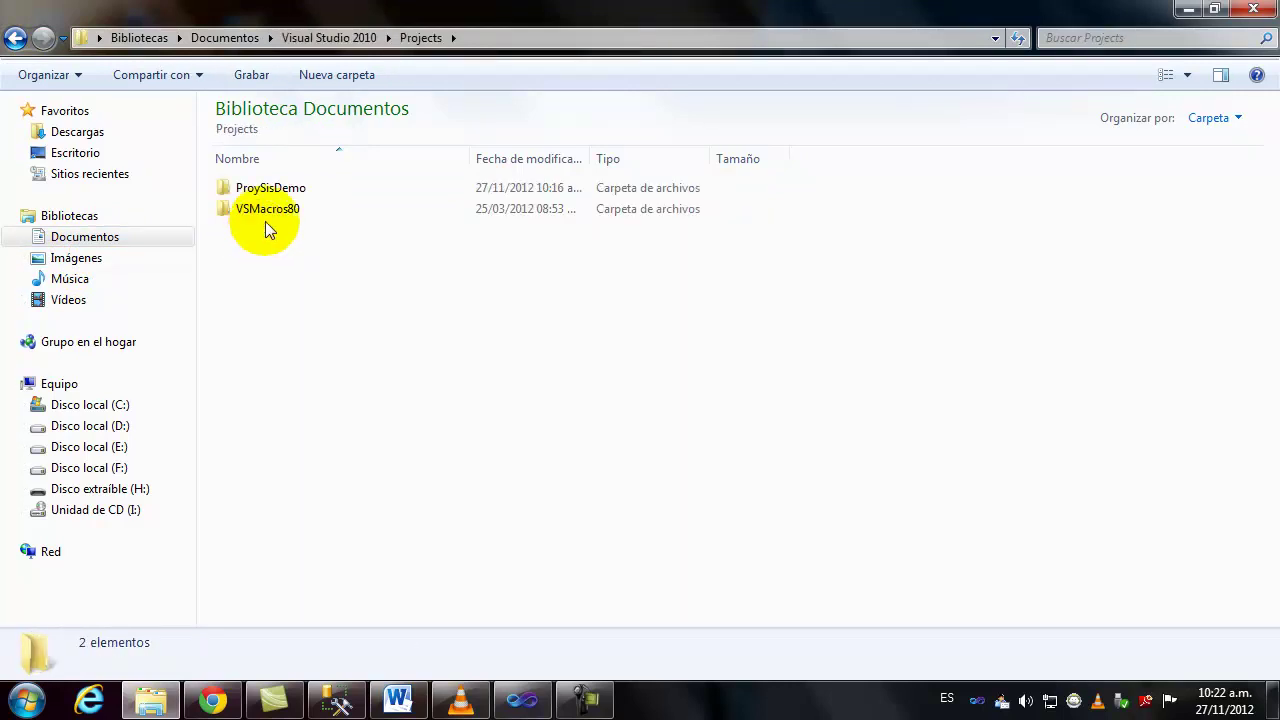
{"action": "double_click", "coordinate": [273, 190]}
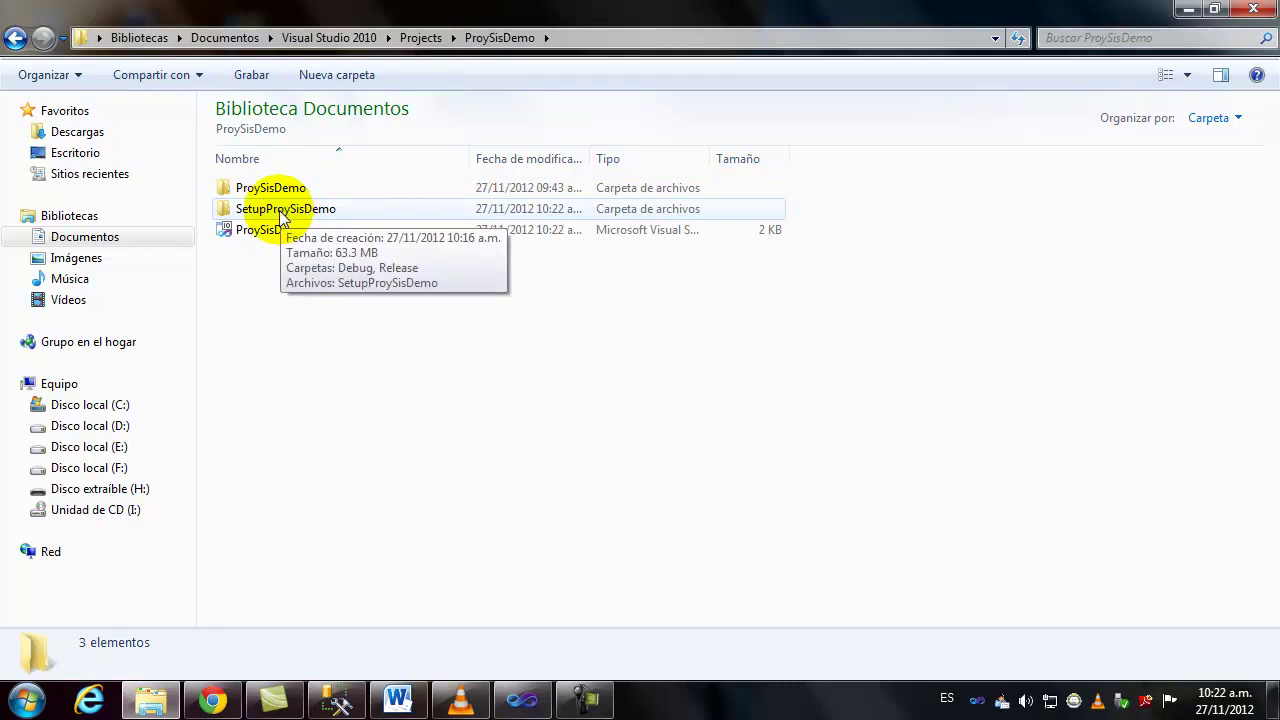
Open the Release folder inside the SetupProySisDemo project folder
{"action": "left_click", "coordinate": [298, 212]}
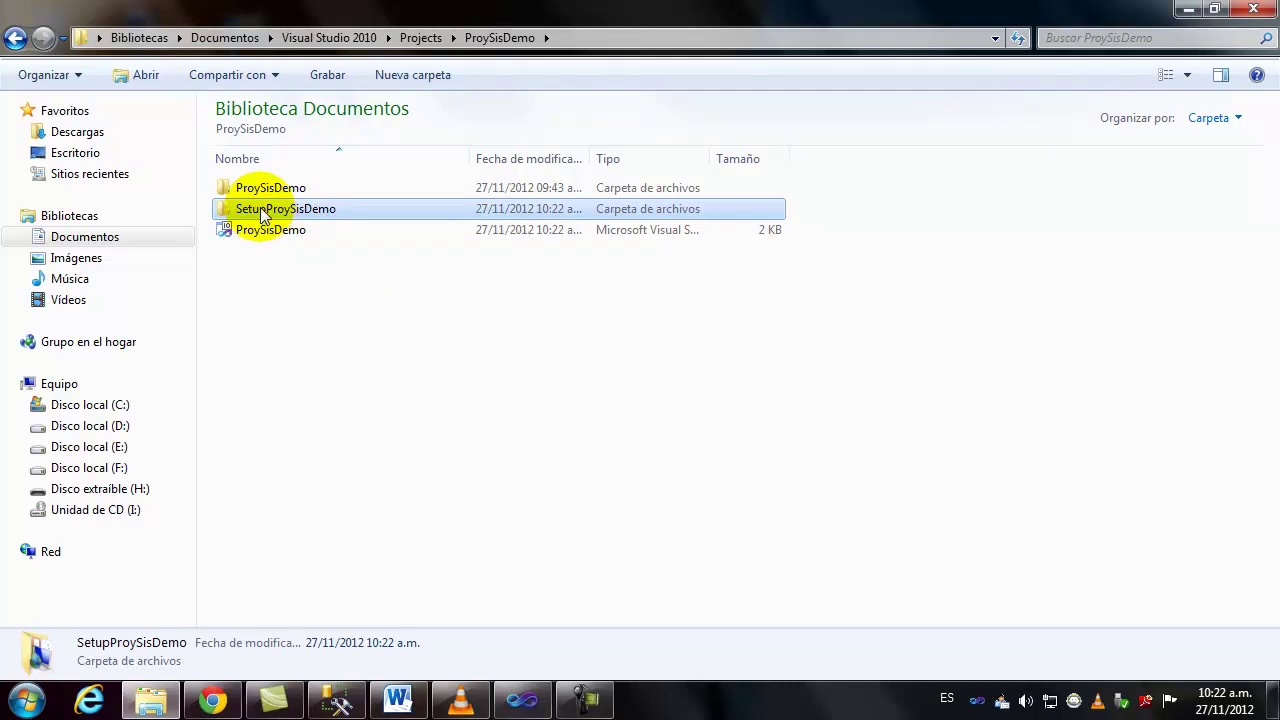
{"action": "double_click", "coordinate": [261, 209]}
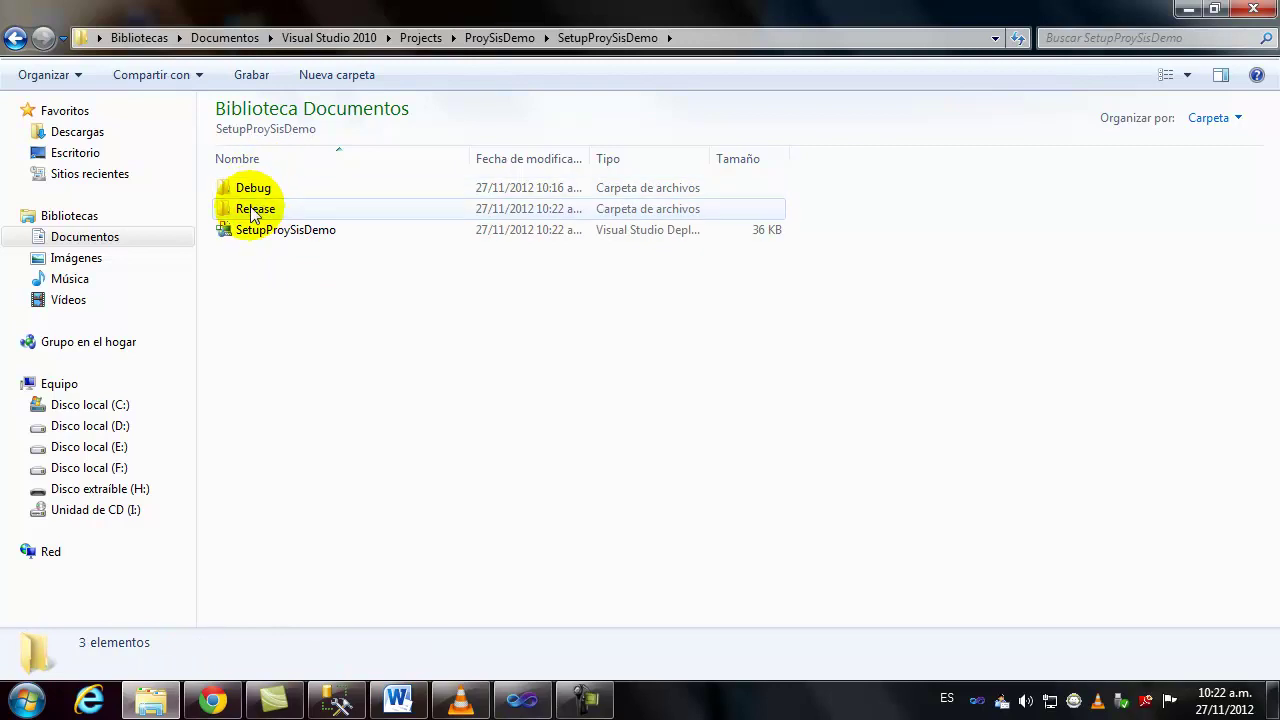
{"action": "left_click", "coordinate": [252, 212]}
{"action": "double_click", "coordinate": [251, 210]}
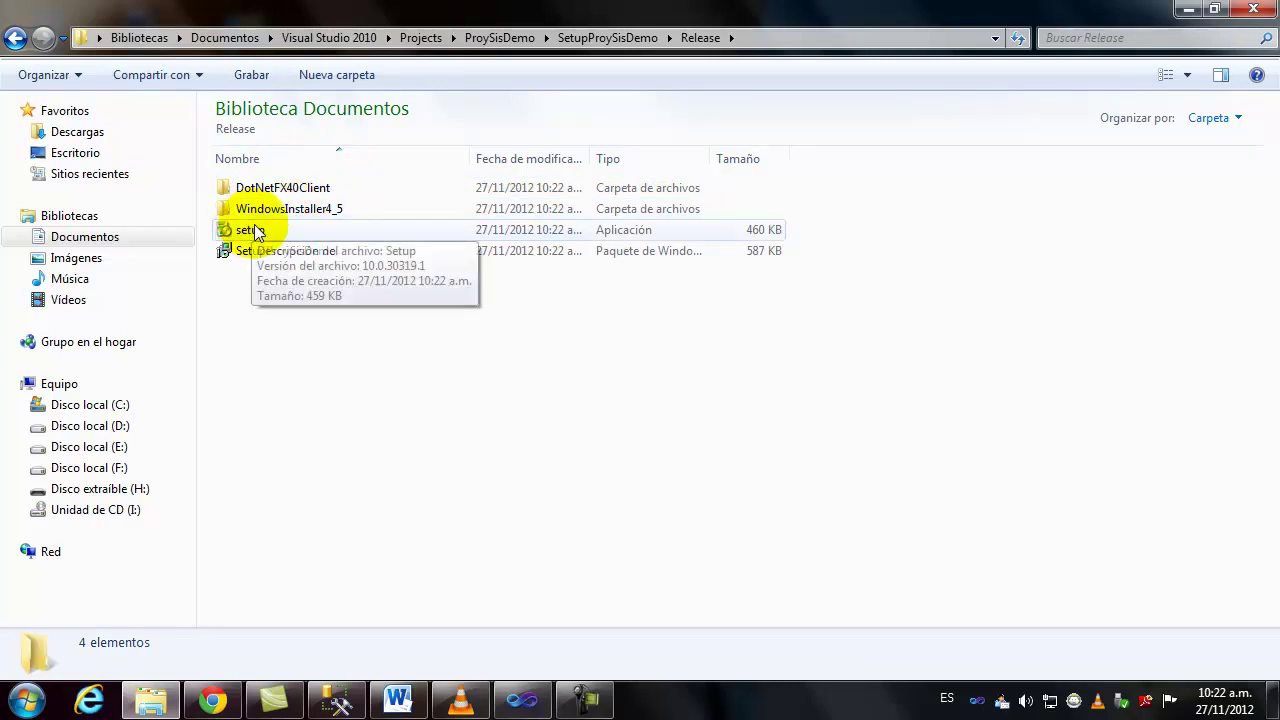
Run the setup application from the Release folder as administrator and minimize the Explorer window
{"action": "left_click", "coordinate": [246, 230]}
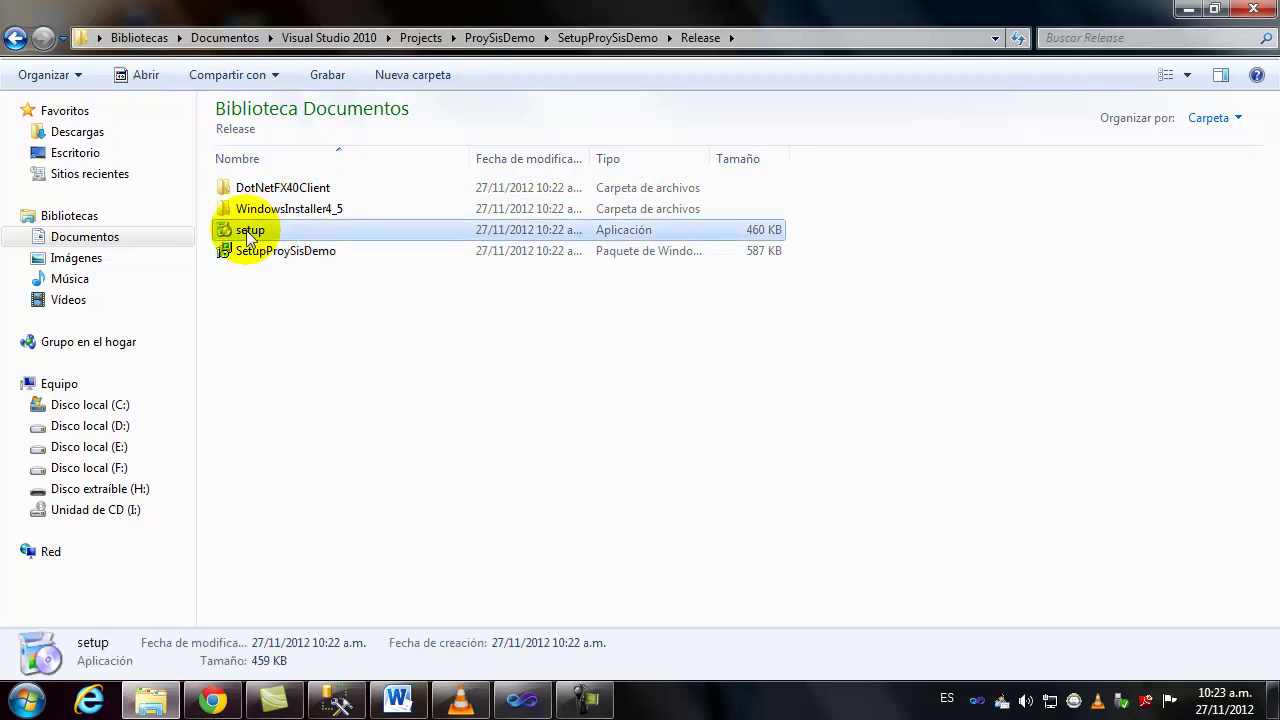
{"action": "right_click", "coordinate": [246, 230]}
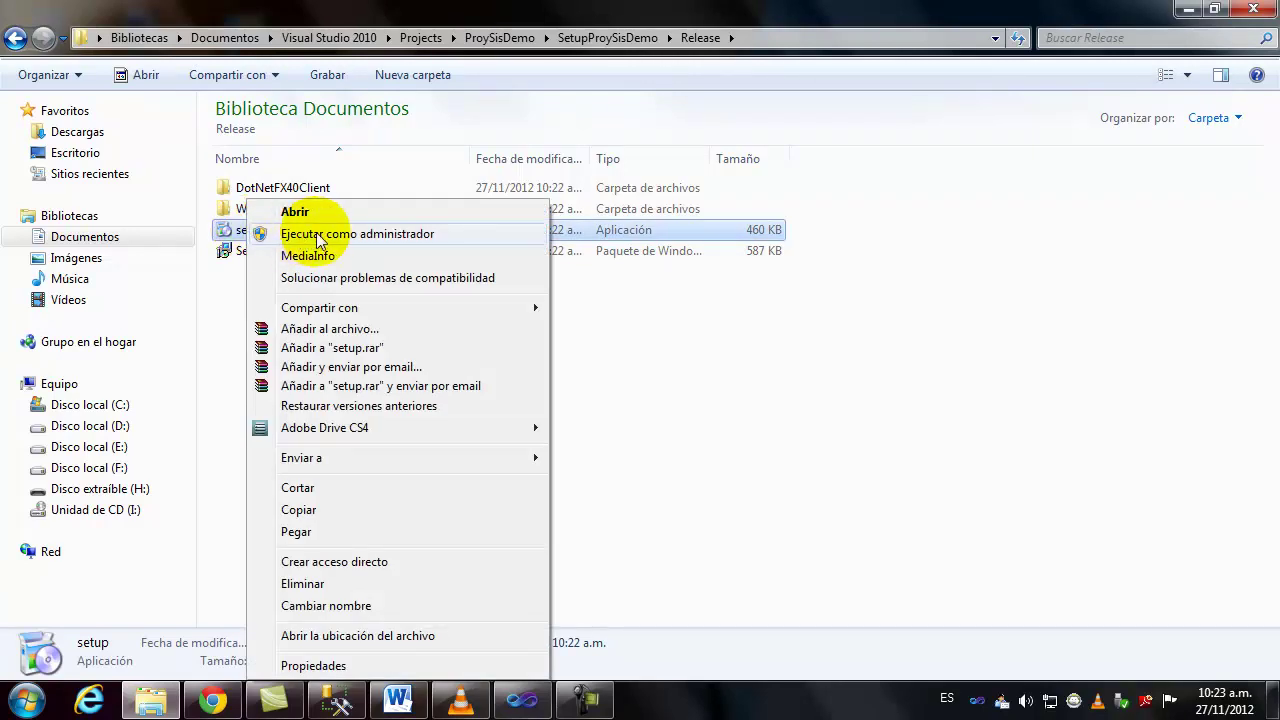
{"action": "left_click", "coordinate": [318, 236]}
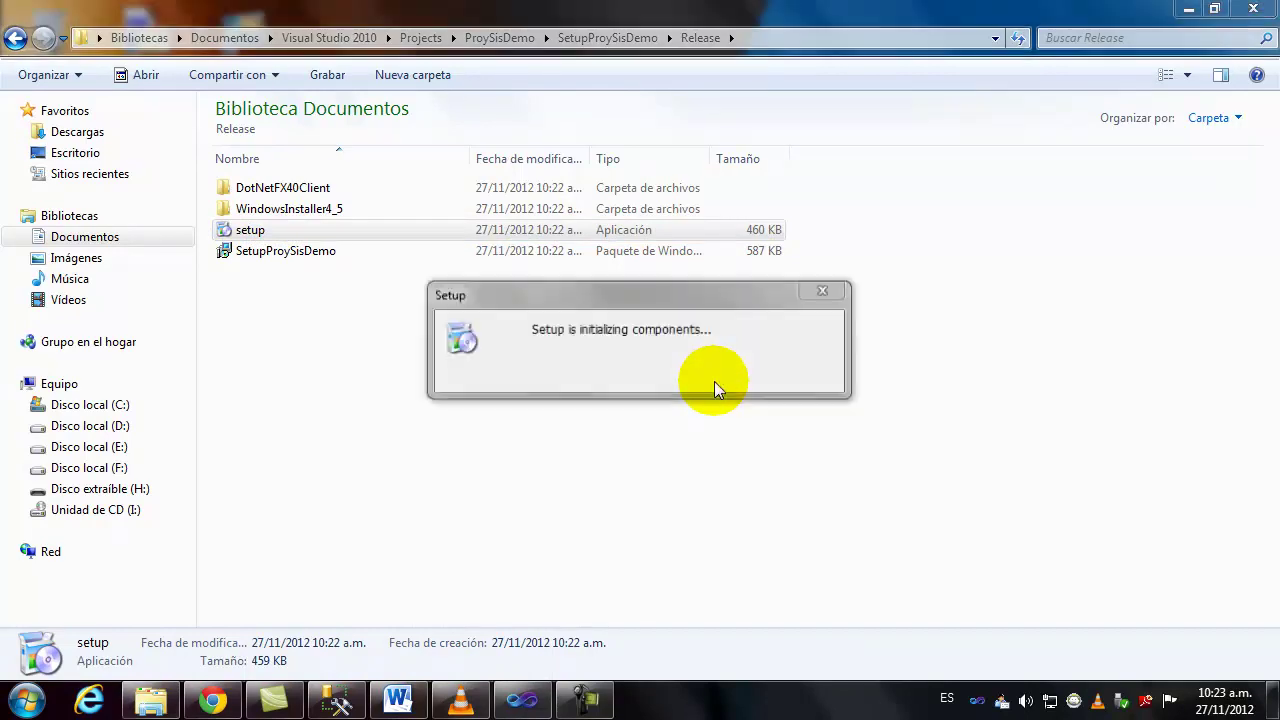
{"action": "left_click", "coordinate": [1184, 12]}
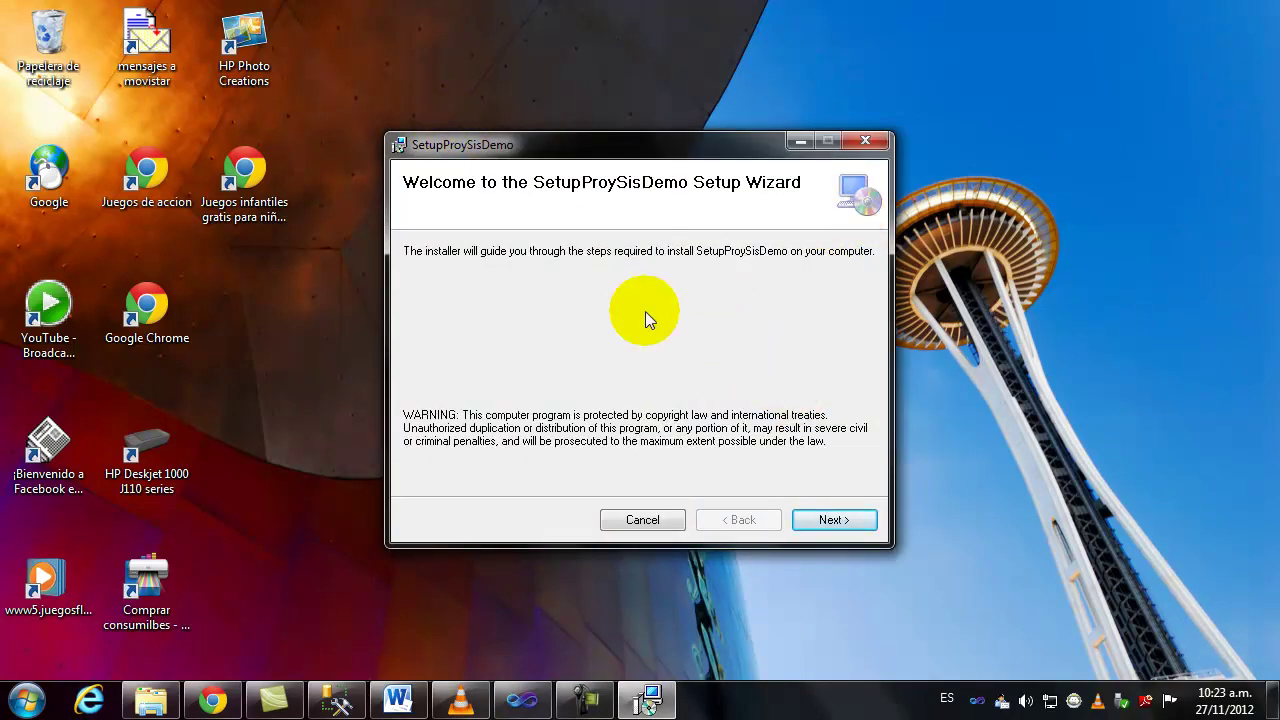
Choose to install SetupProySisDemo for Everyone in the default folder and continue to the installation confirmation
{"action": "left_click", "coordinate": [831, 520]}
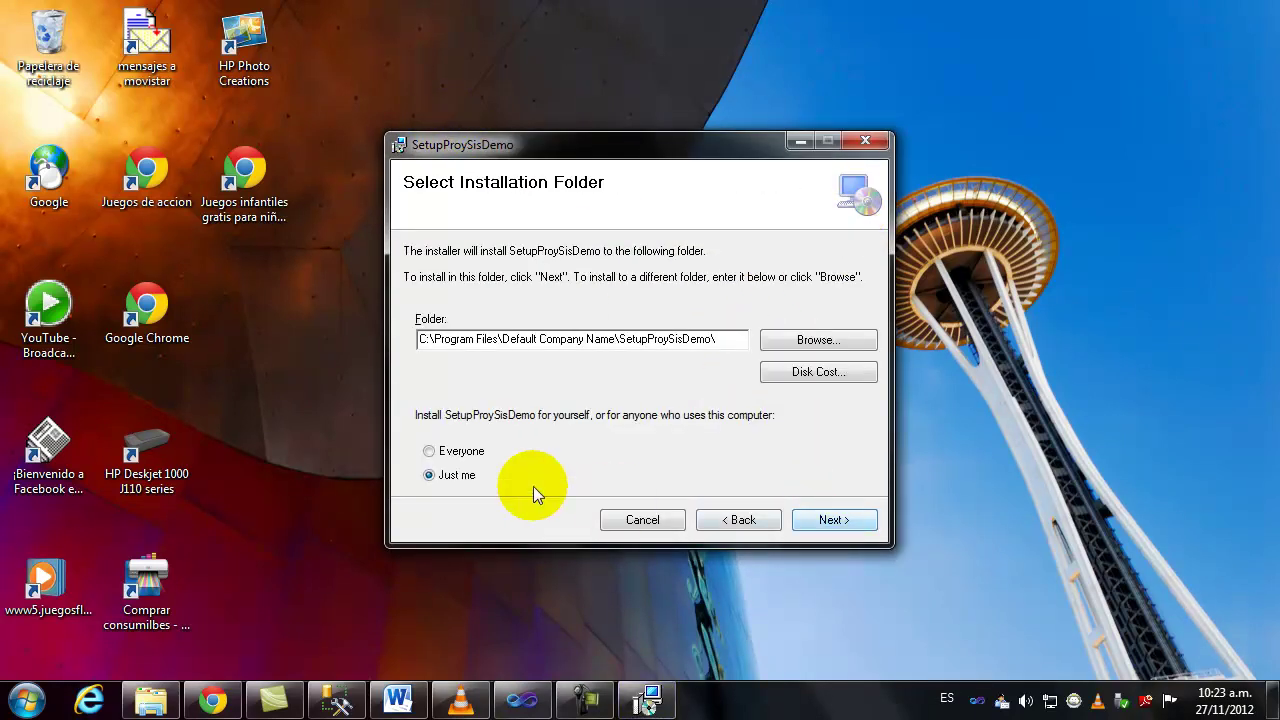
{"action": "left_click", "coordinate": [437, 451]}
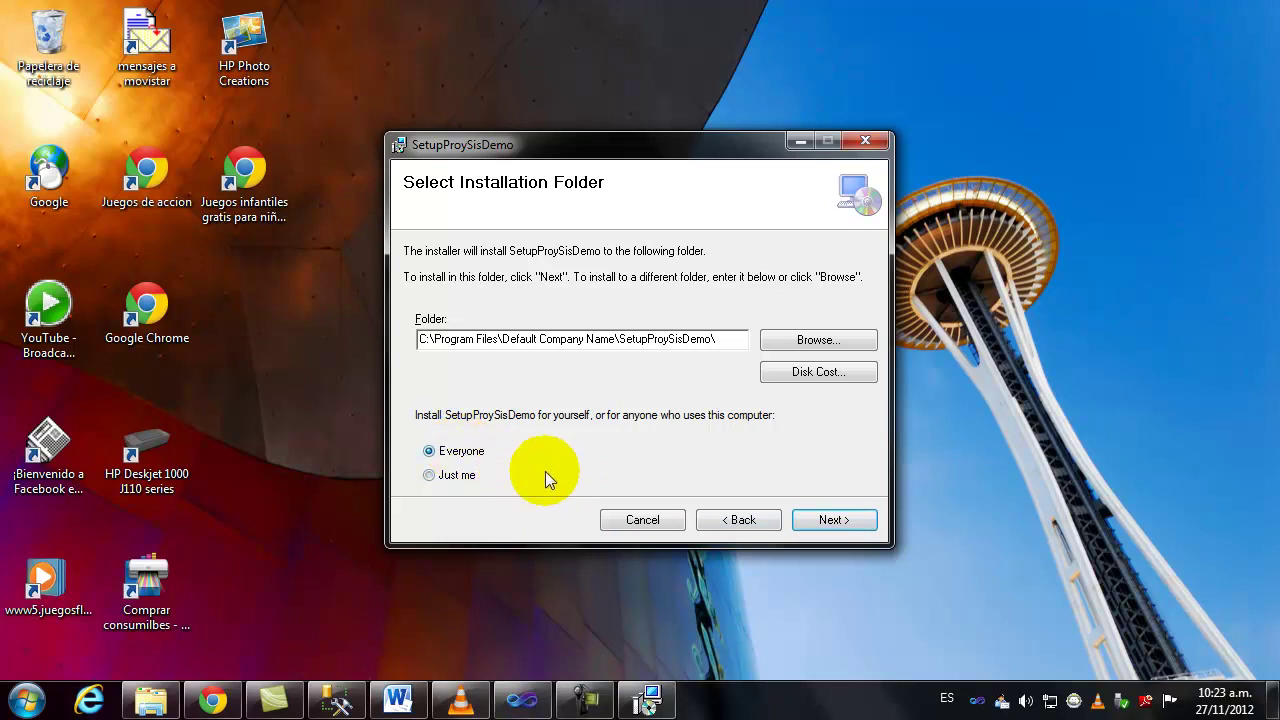
{"action": "left_click", "coordinate": [822, 521]}
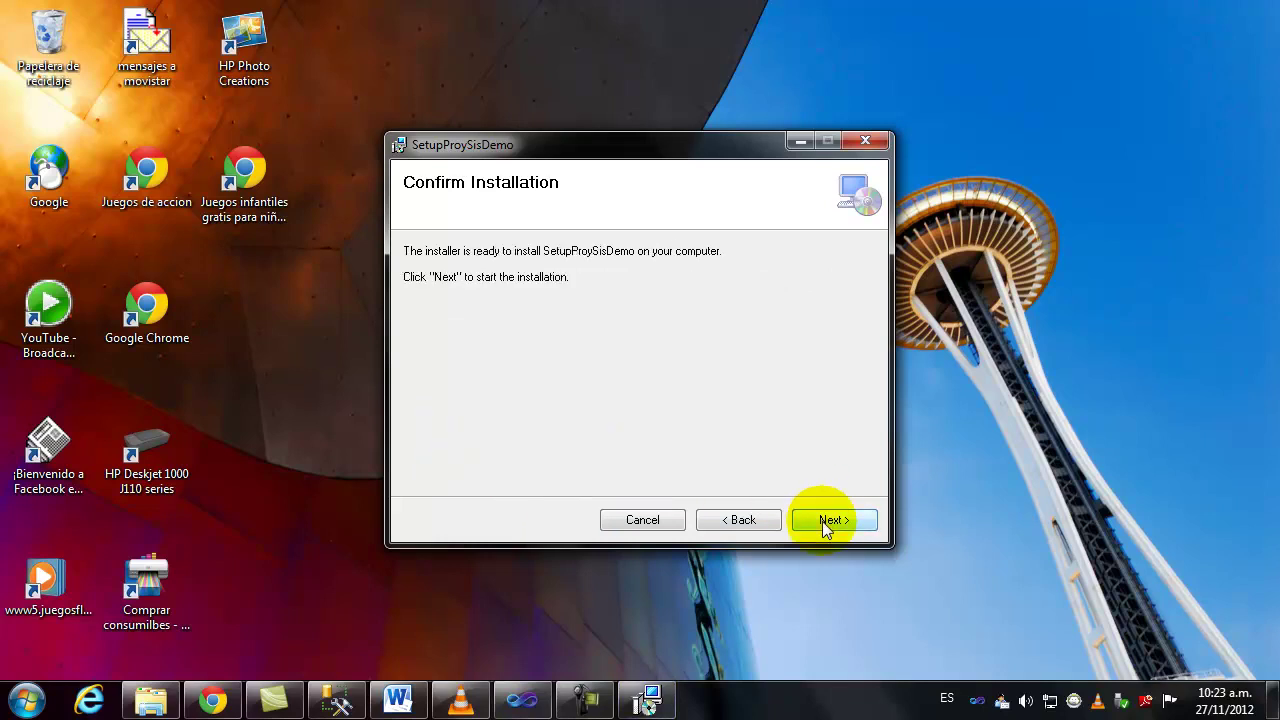
Start the SetupProySisDemo installation and close the installer once it is done
{"action": "left_click", "coordinate": [822, 521]}
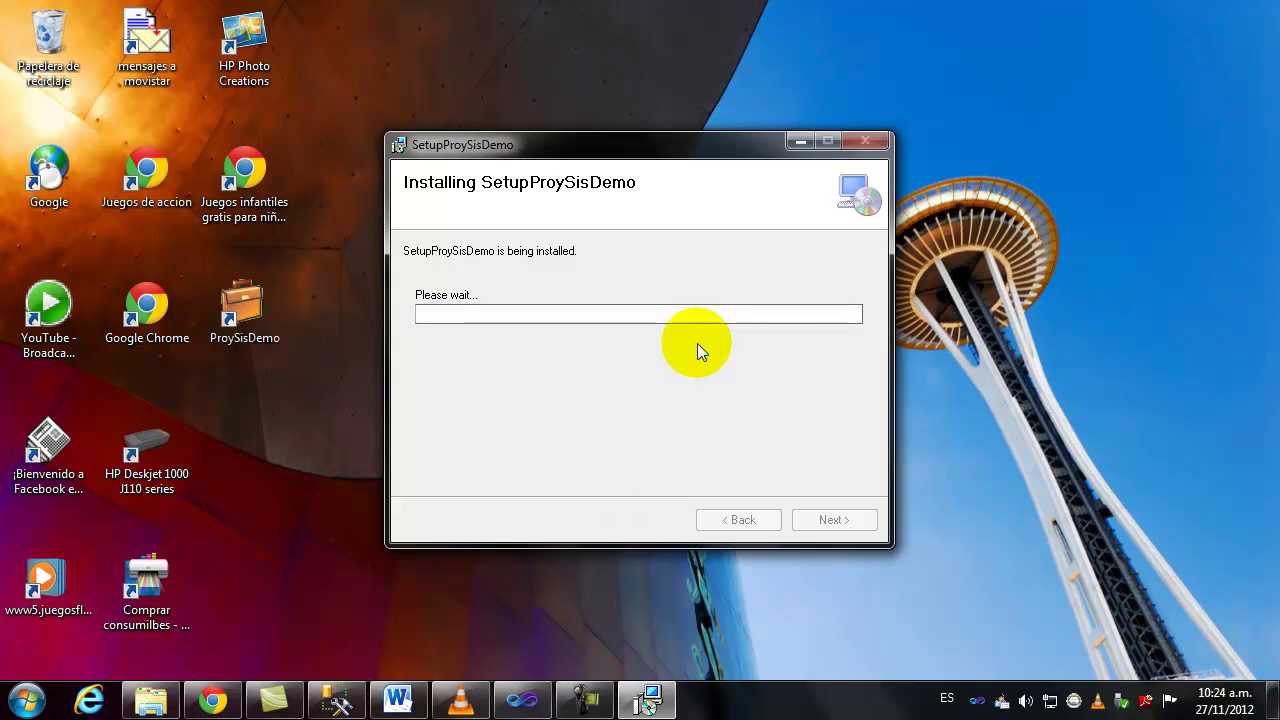
{"action": "left_click", "coordinate": [839, 519]}
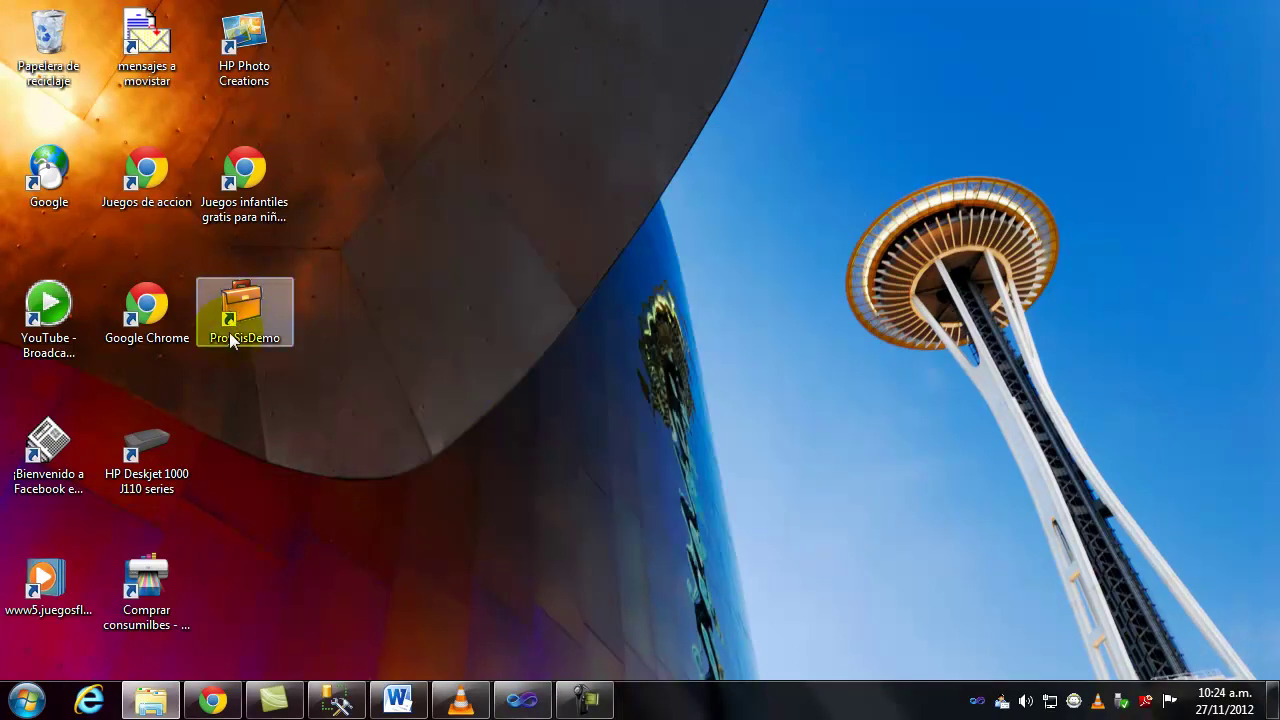
Check the ProySisDemo entry in the Windows Start menu and return to the desktop
{"action": "left_click", "coordinate": [27, 700]}
{"action": "left_click", "coordinate": [107, 578]}
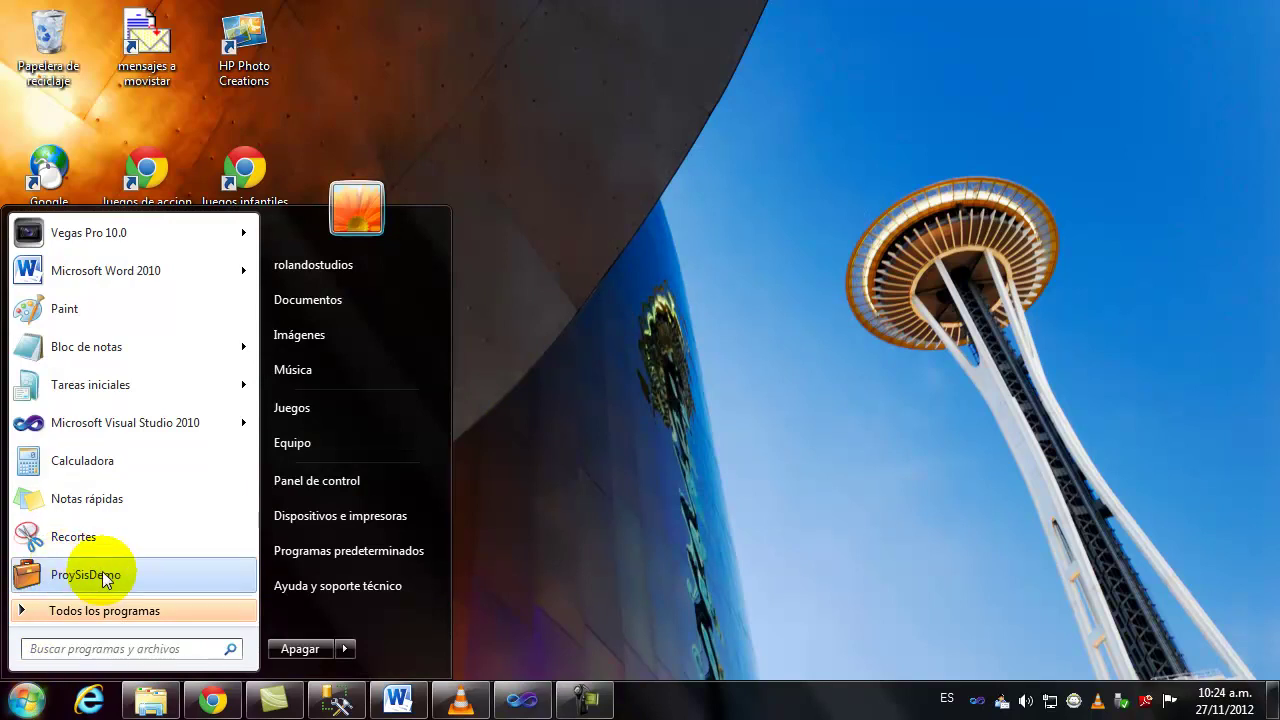
{"action": "left_click", "coordinate": [602, 234]}
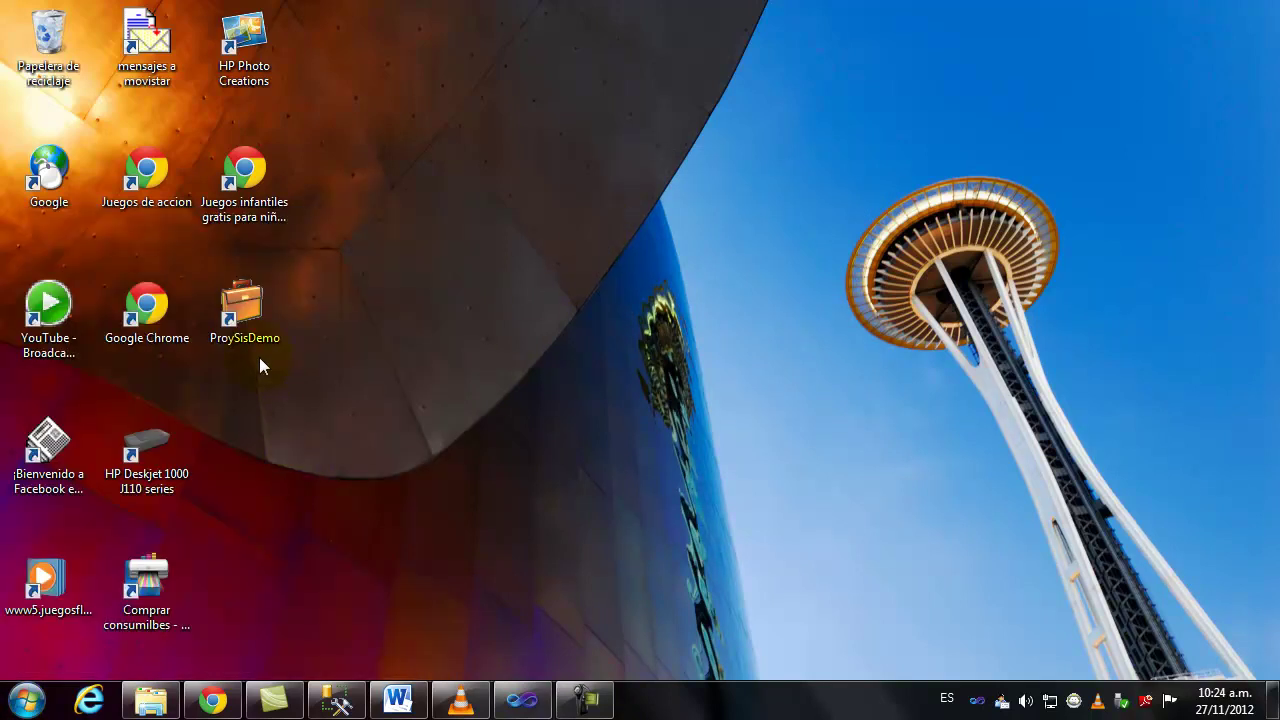
Launch ProySisDemo from its desktop shortcut, start the session, and minimize and restore its main window
{"action": "left_click", "coordinate": [251, 302]}
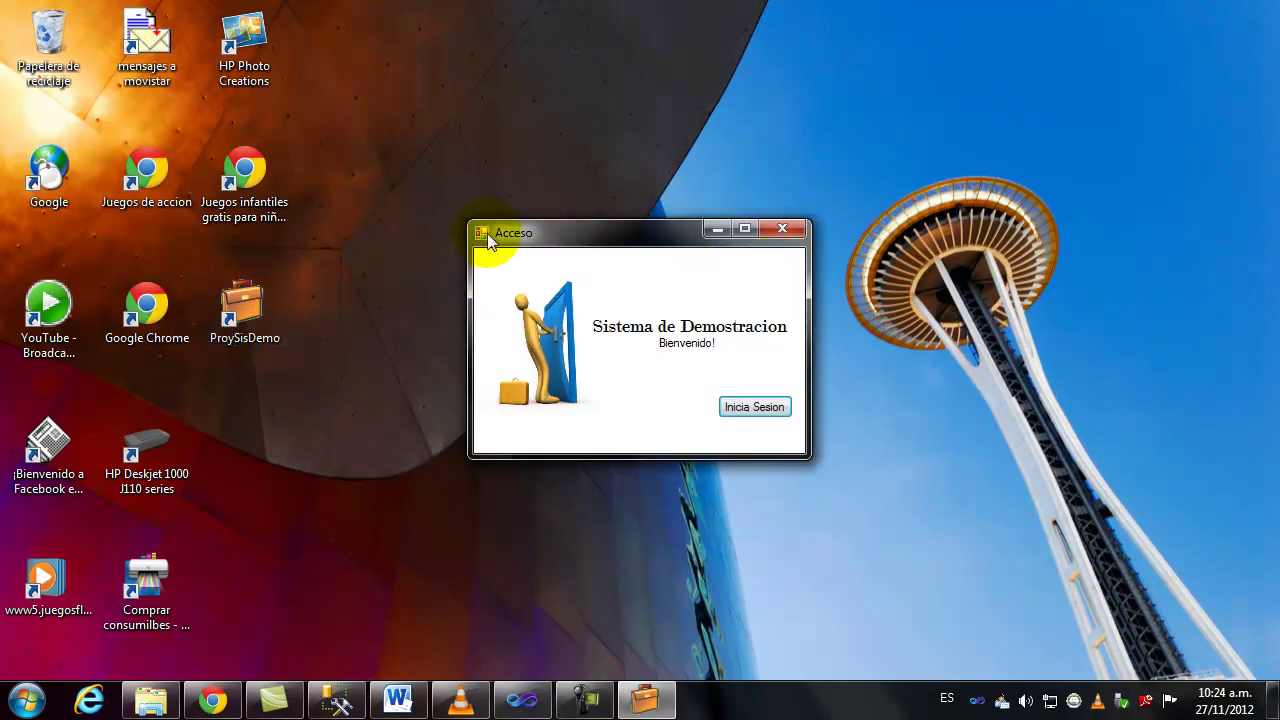
{"action": "left_click", "coordinate": [763, 405]}
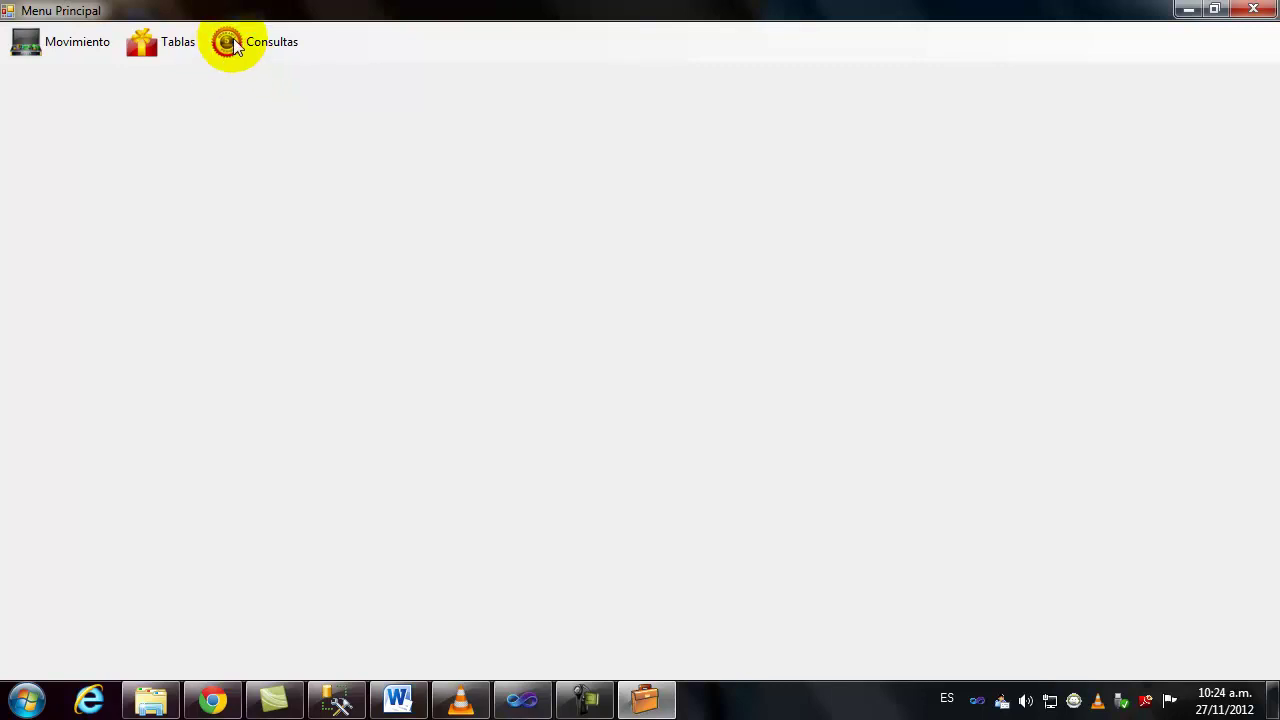
{"action": "left_click", "coordinate": [643, 703]}
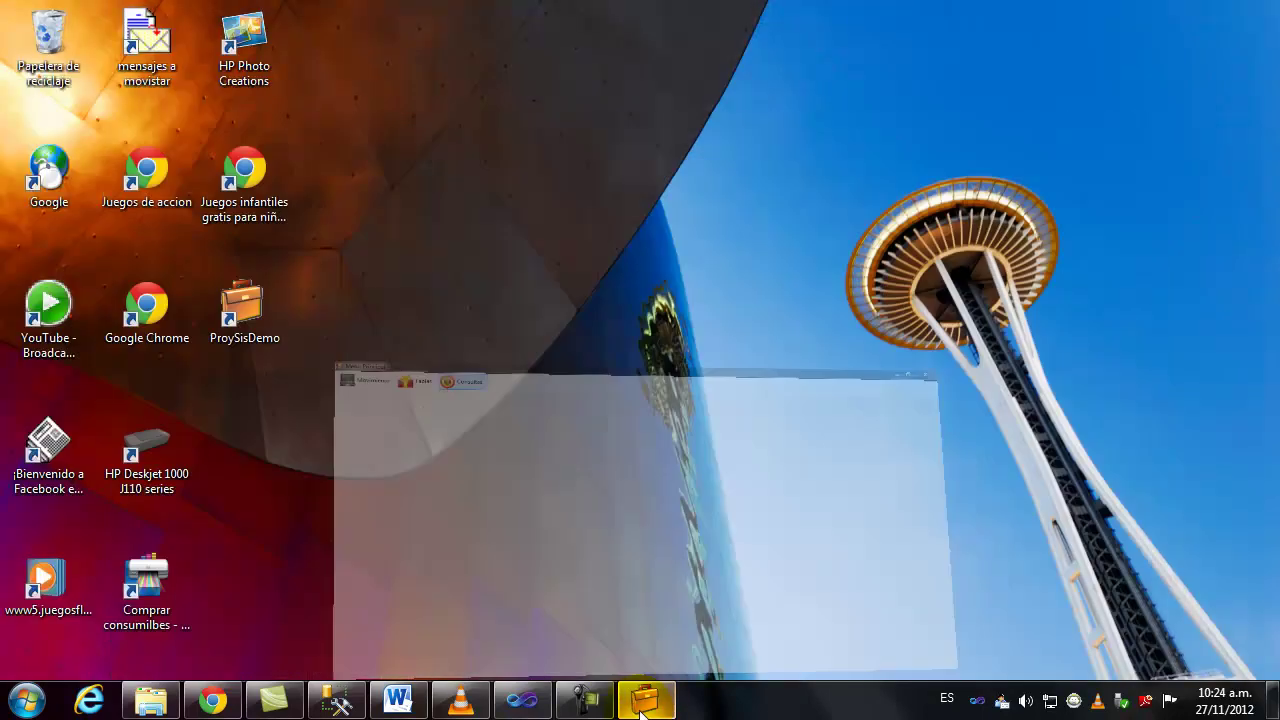
{"action": "left_click", "coordinate": [645, 700]}
Look through the main menu options, load the student records with Mostrar Alumnos, and exit ProySisDemo
{"action": "left_click", "coordinate": [174, 43]}
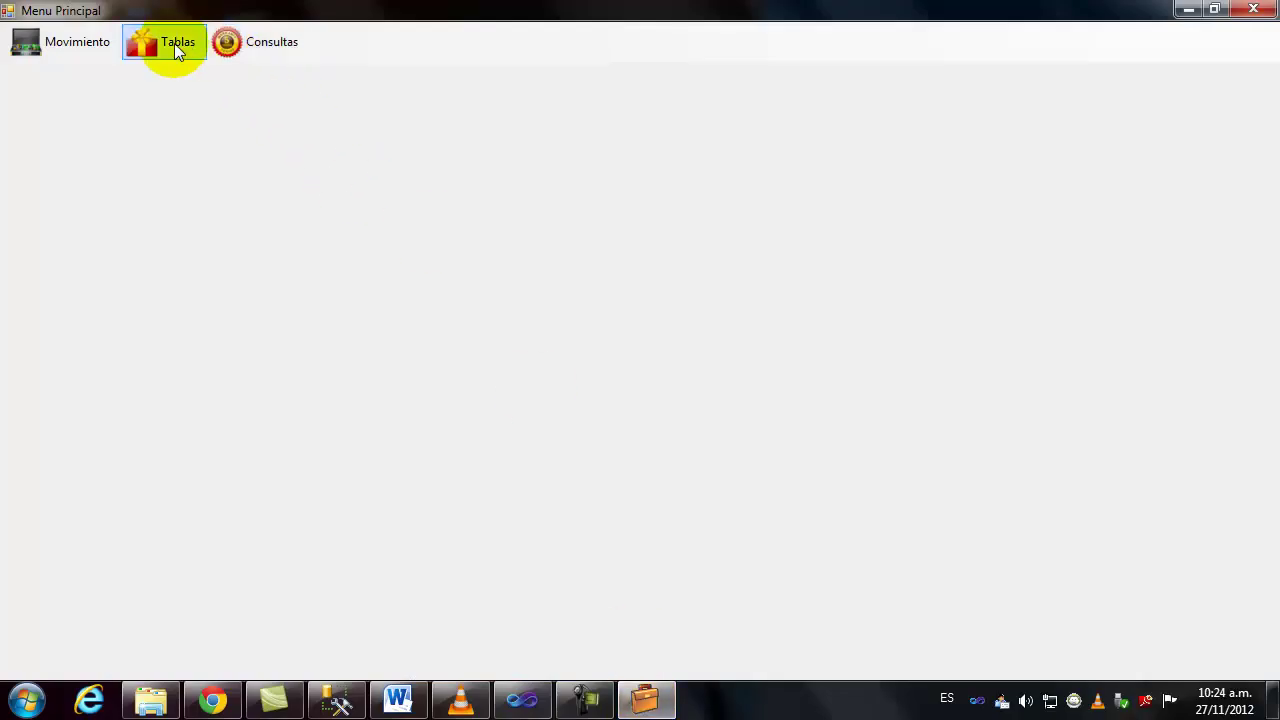
{"action": "mouse_move", "coordinate": [70, 42]}
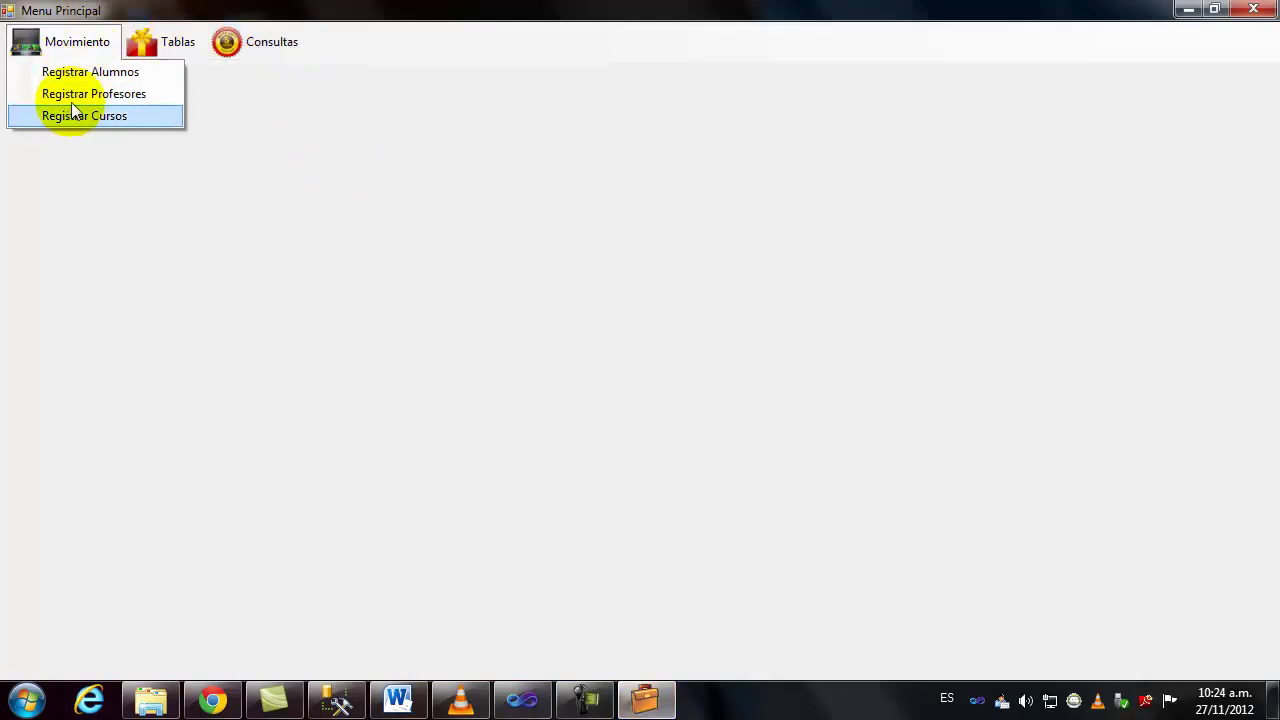
{"action": "mouse_move", "coordinate": [257, 60]}
{"action": "left_click", "coordinate": [266, 72]}
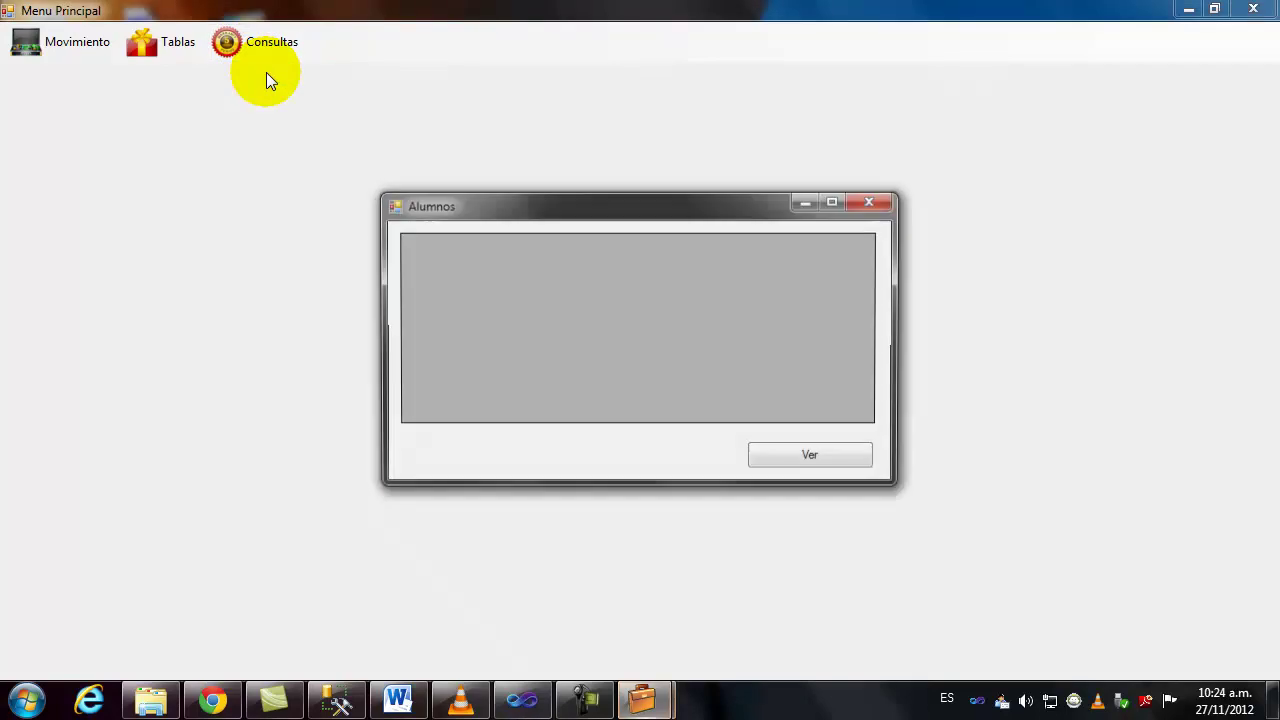
{"action": "left_click", "coordinate": [788, 458]}
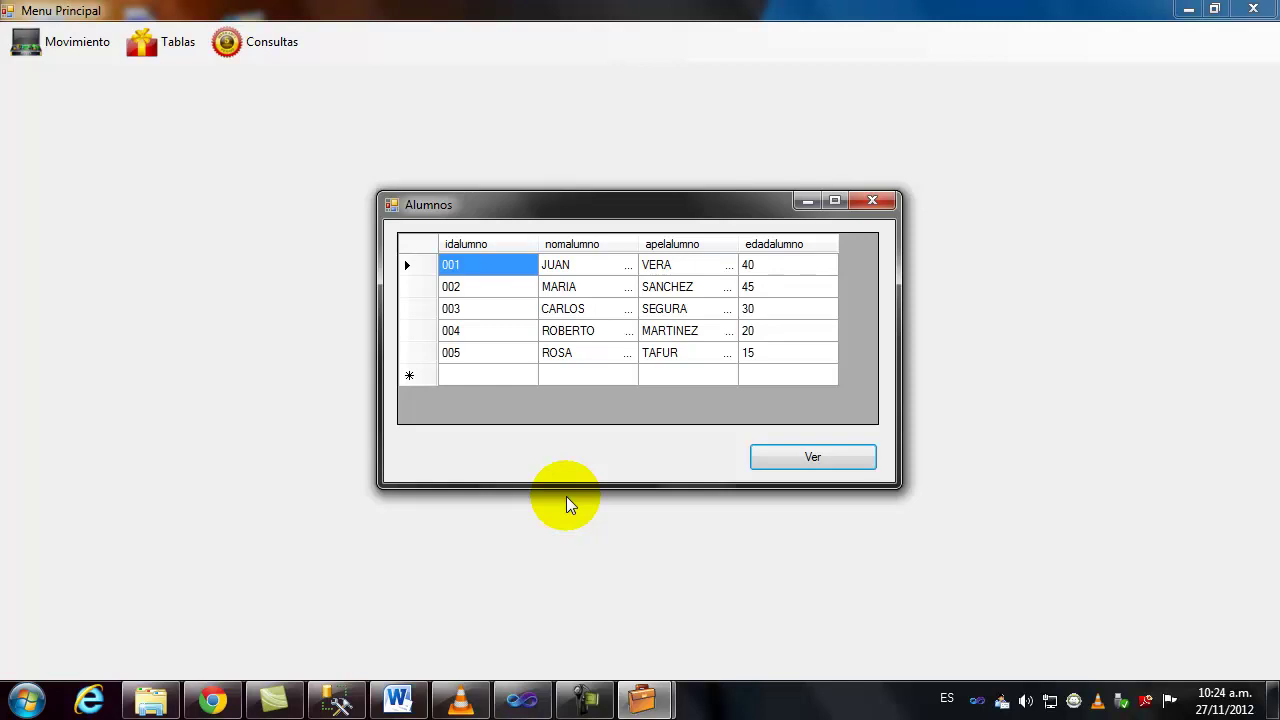
{"action": "left_click", "coordinate": [872, 201]}
{"action": "left_click", "coordinate": [1253, 9]}
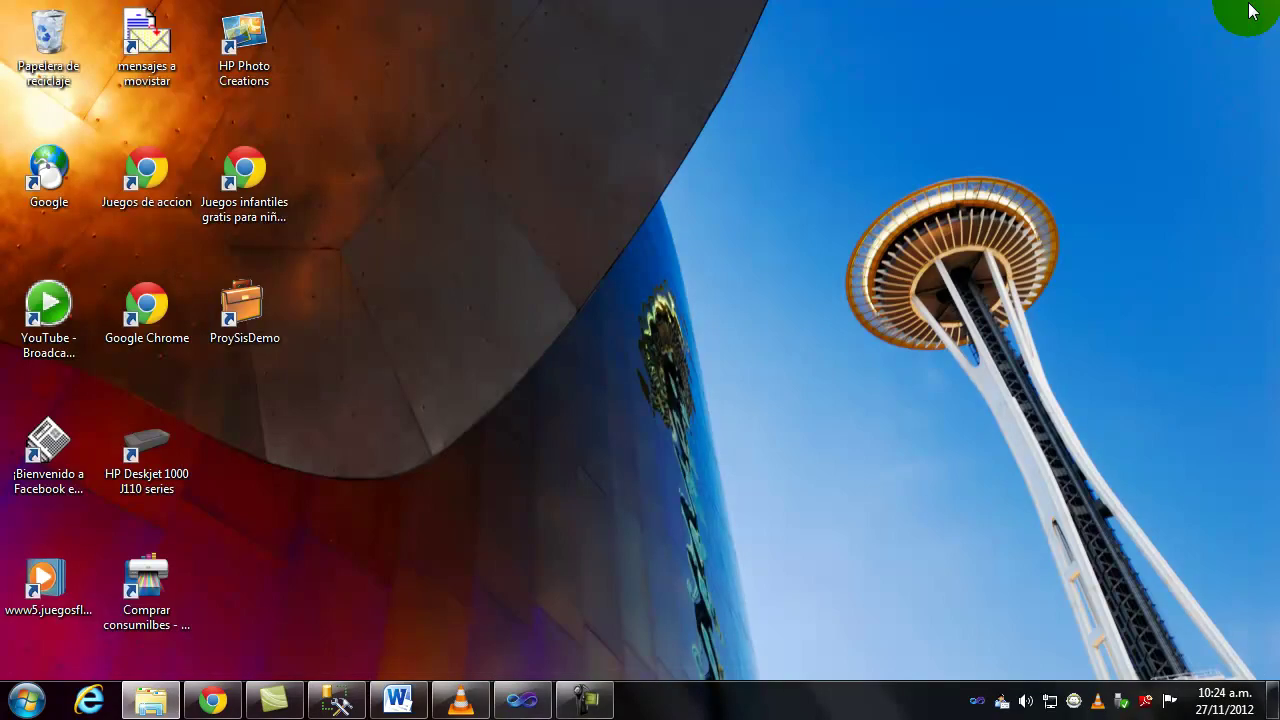
Launch ProySisDemo from its Start menu entry, start the session, and check the Movimiento options and the program's taskbar icon
{"action": "left_click", "coordinate": [27, 700]}
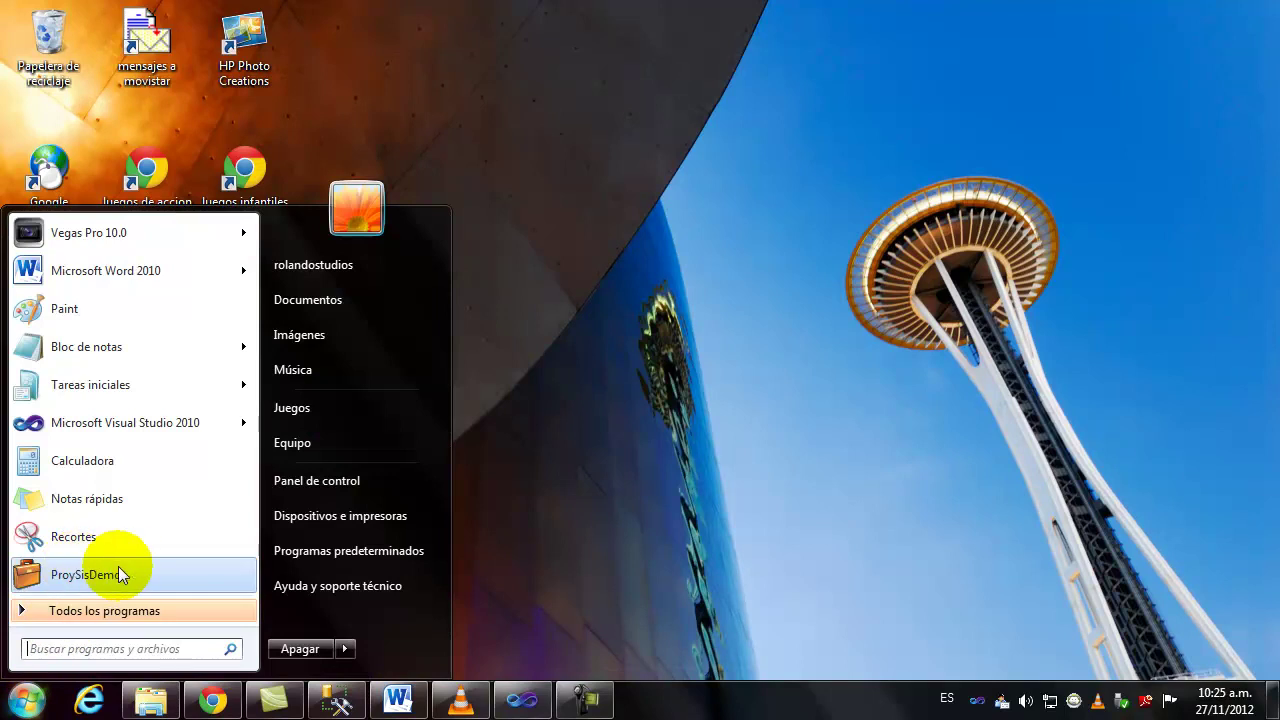
{"action": "left_click", "coordinate": [84, 569]}
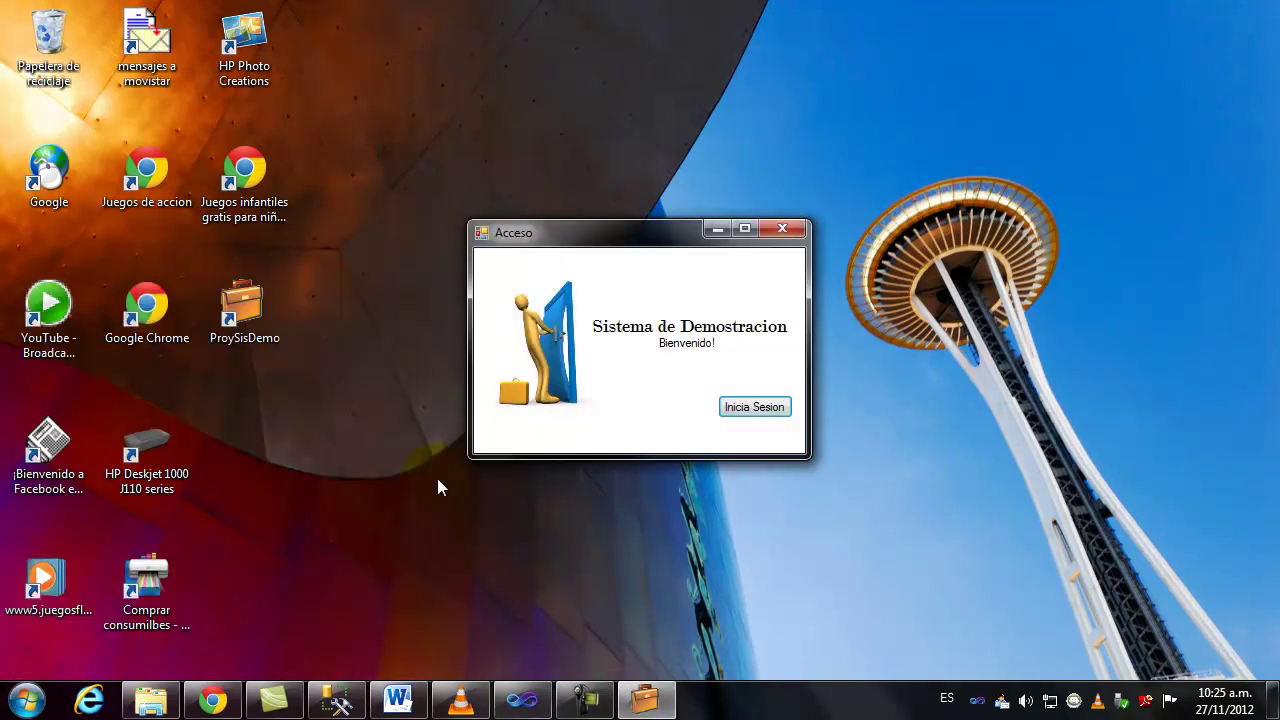
{"action": "left_click", "coordinate": [740, 405]}
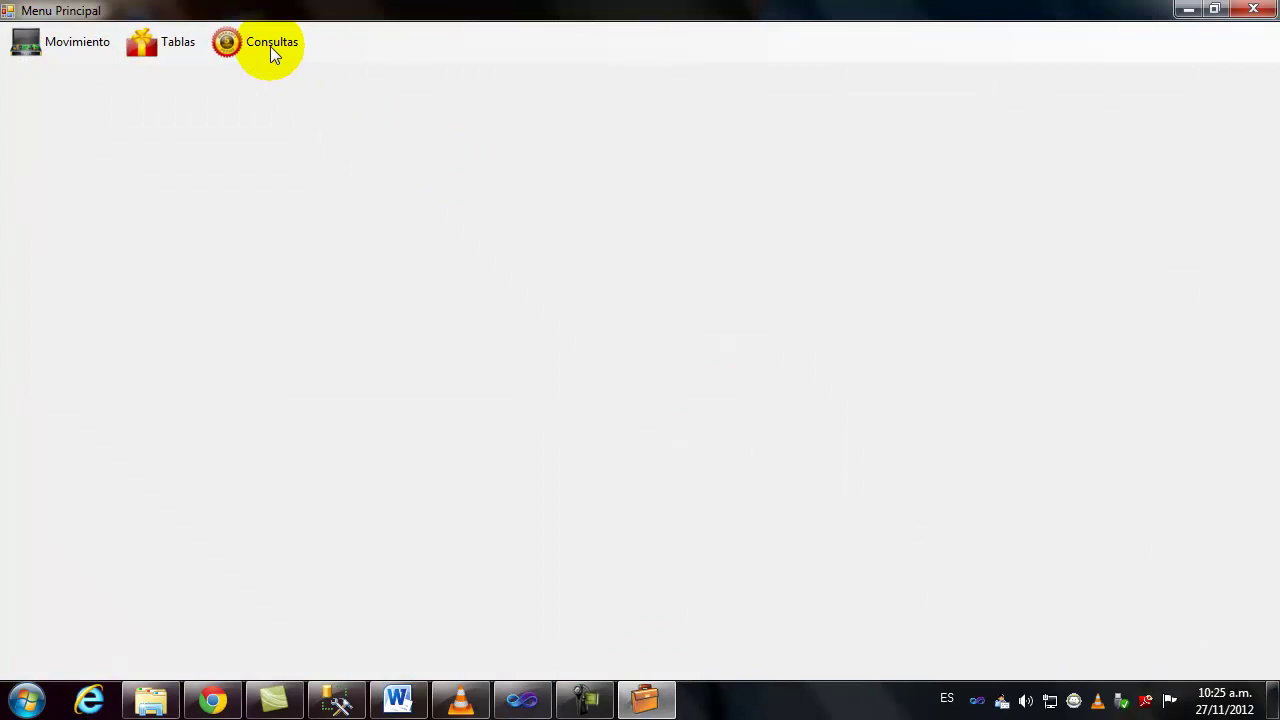
{"action": "left_click", "coordinate": [77, 41]}
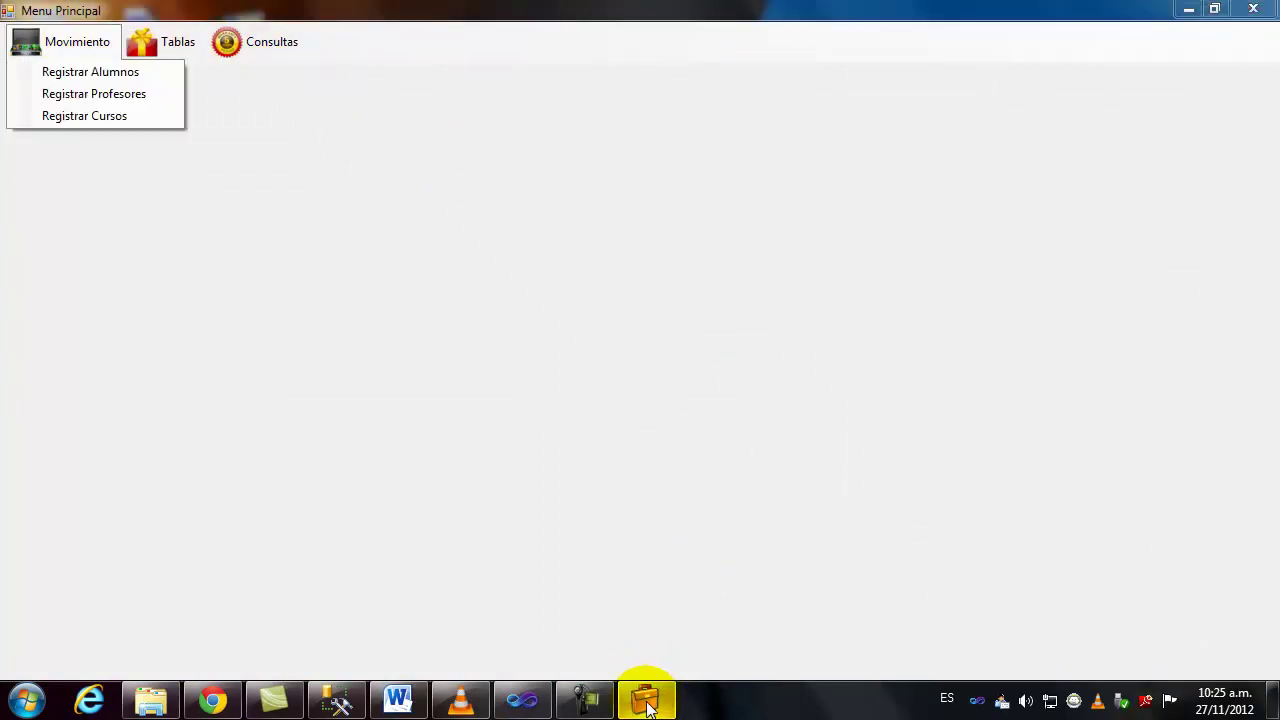
{"action": "left_click", "coordinate": [645, 700]}
{"action": "left_click", "coordinate": [645, 700]}
Open the Mostrar Alumnos query, load the student records, and close both the query and ProySisDemo
{"action": "left_click", "coordinate": [250, 42]}
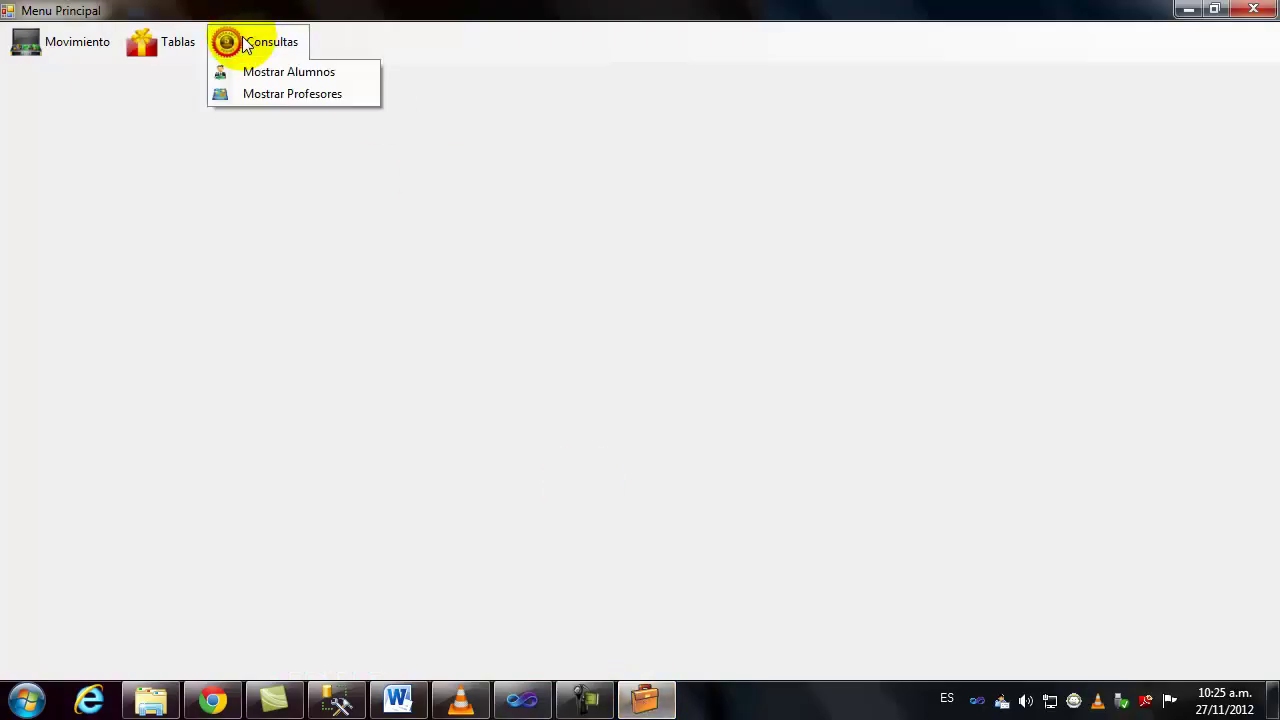
{"action": "left_click", "coordinate": [289, 71]}
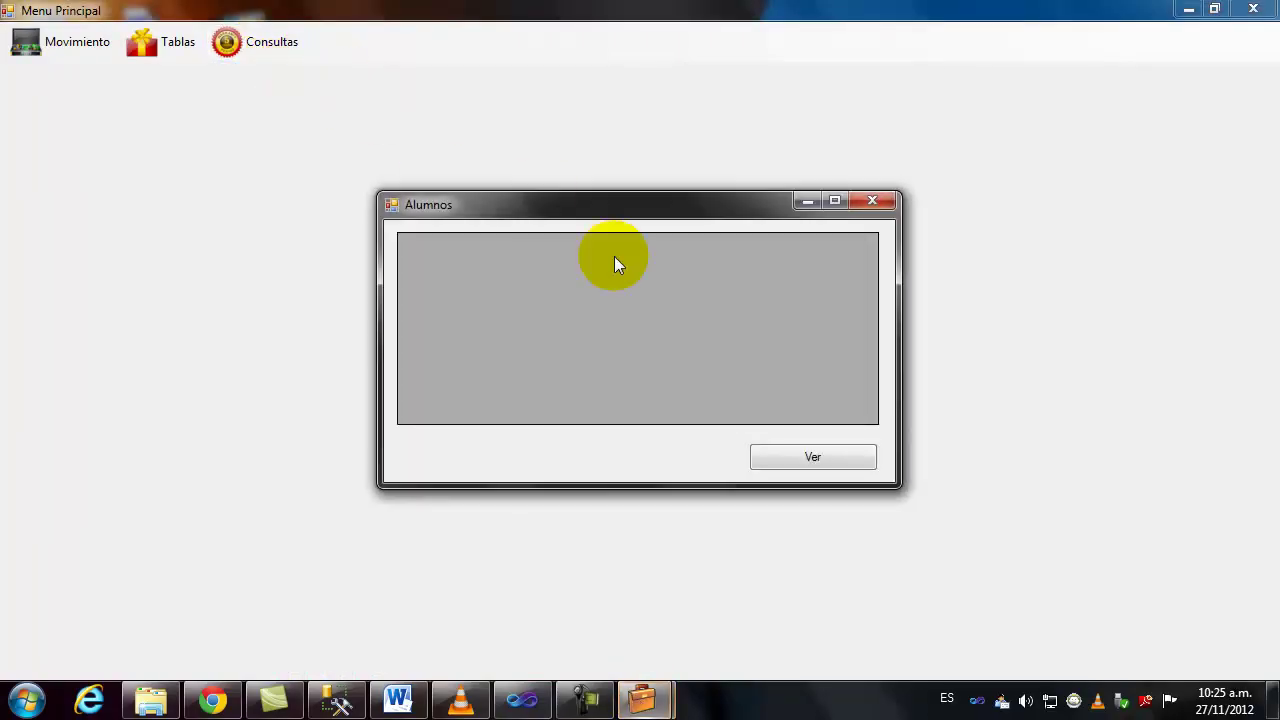
{"action": "left_click", "coordinate": [788, 452]}
{"action": "left_click", "coordinate": [871, 203]}
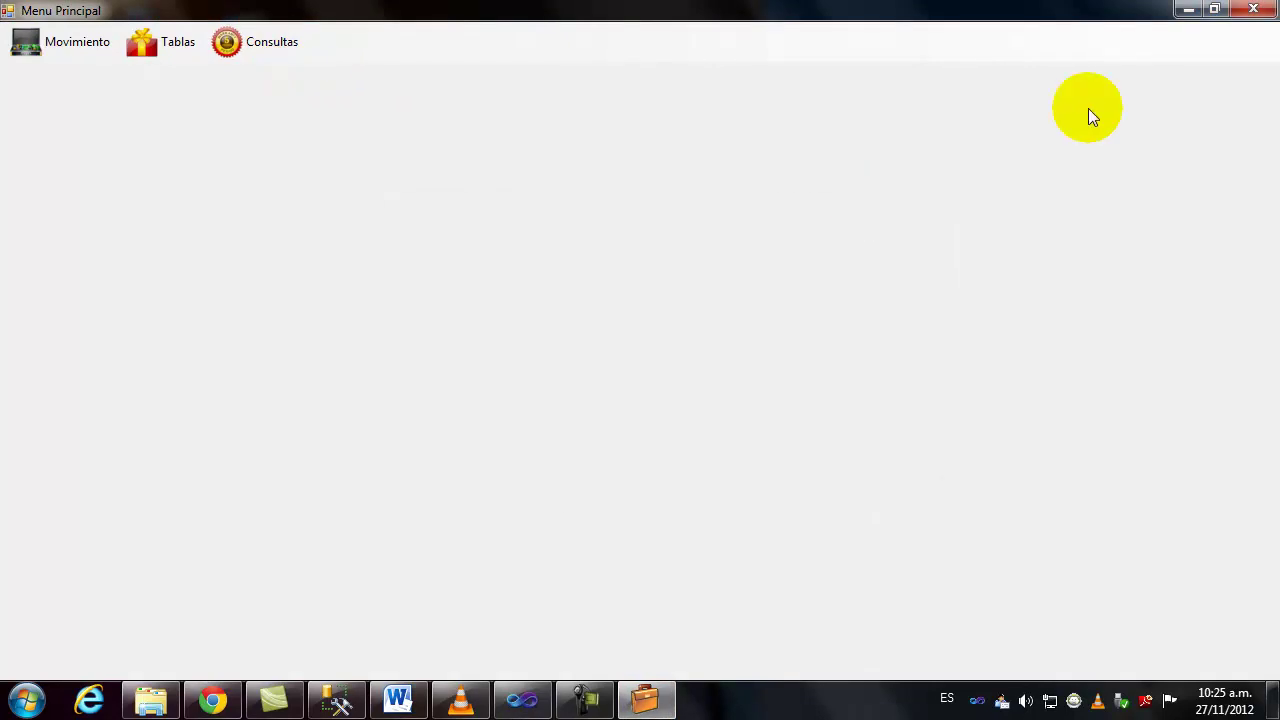
{"action": "left_click", "coordinate": [1253, 9]}
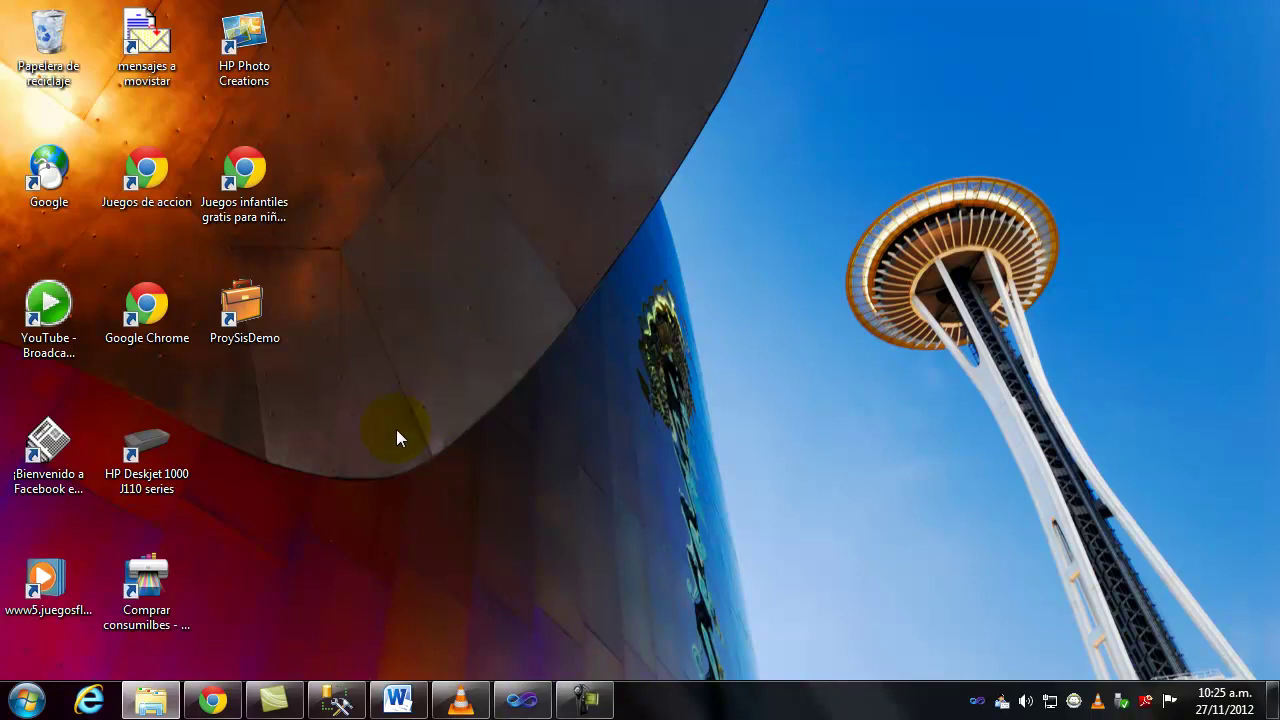
Switch to Windows Explorer, go back from the Release folder to the SetupProySisDemo folder, and minimize the window
{"action": "left_click", "coordinate": [148, 700]}
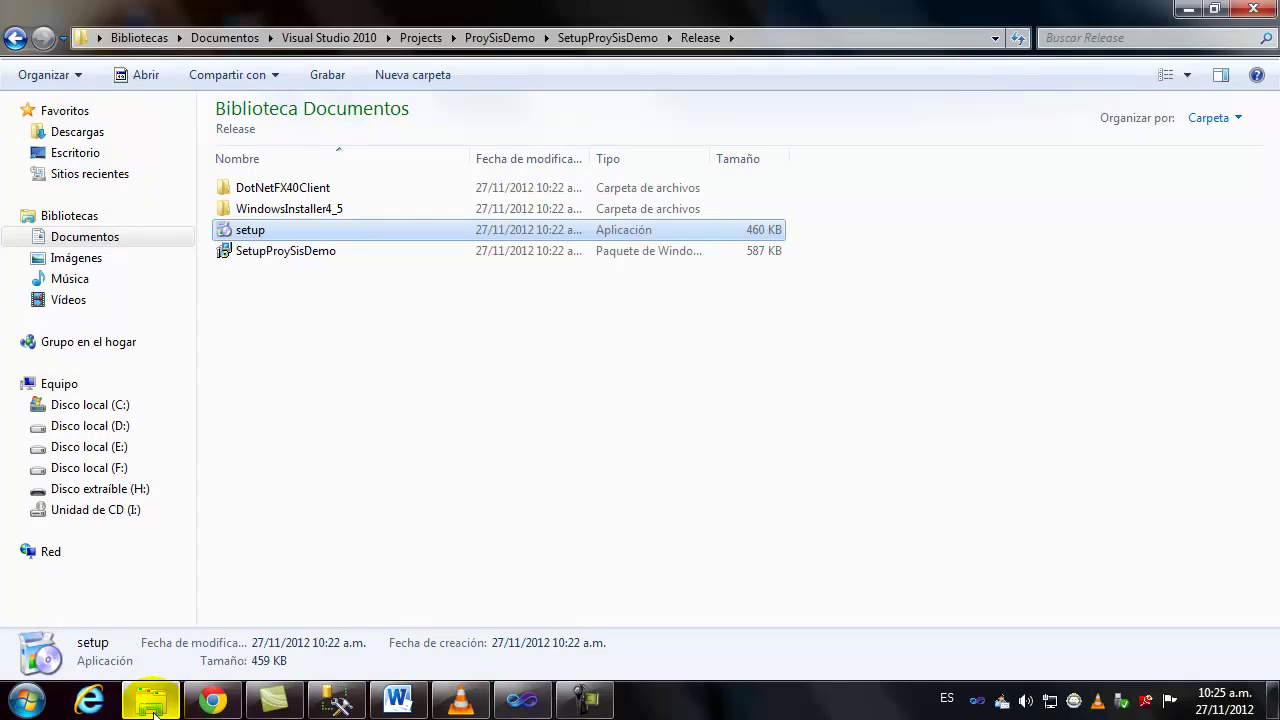
{"action": "left_click", "coordinate": [15, 40]}
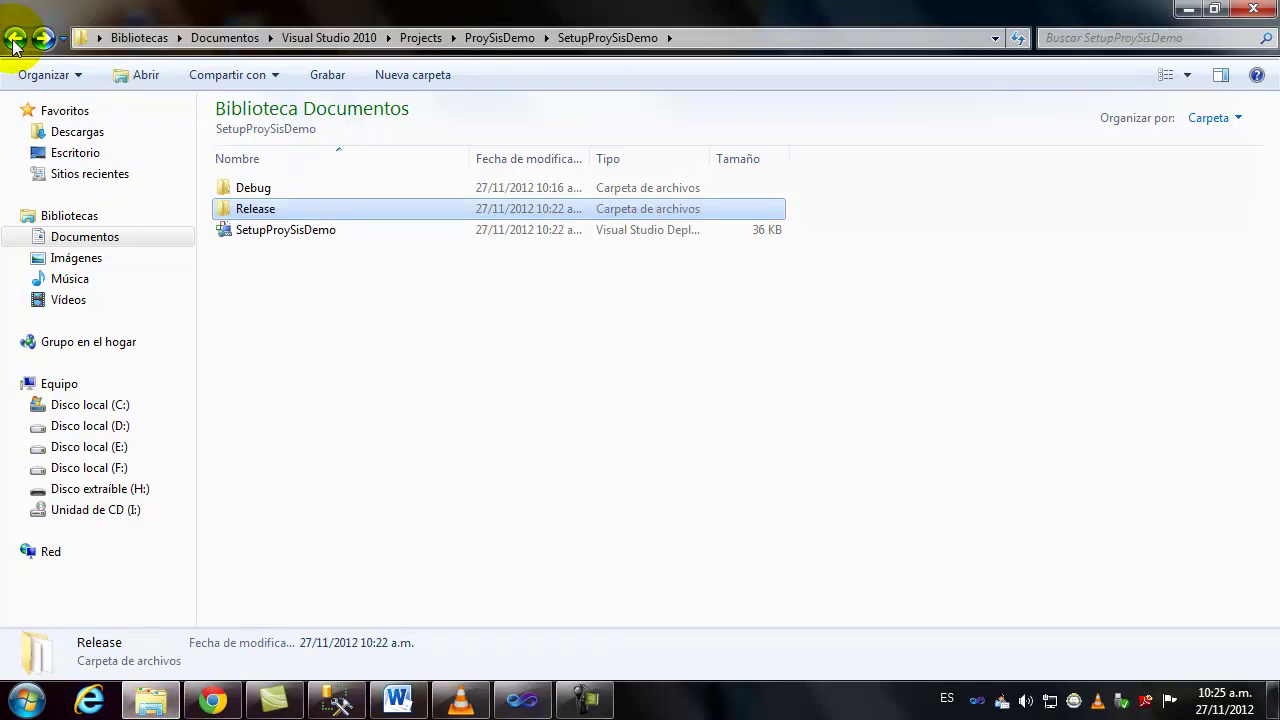
{"action": "left_click", "coordinate": [1187, 10]}
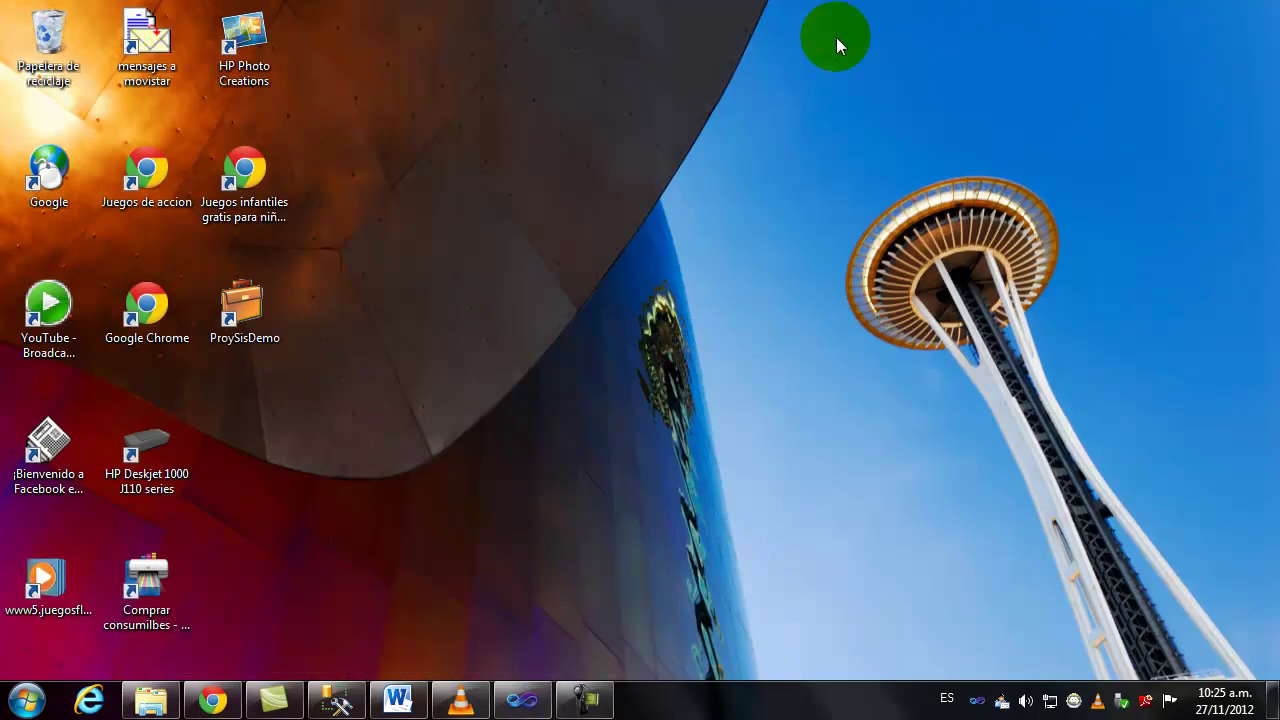
Launch ProySisDemo again from its desktop shortcut
{"action": "double_click", "coordinate": [257, 296]}
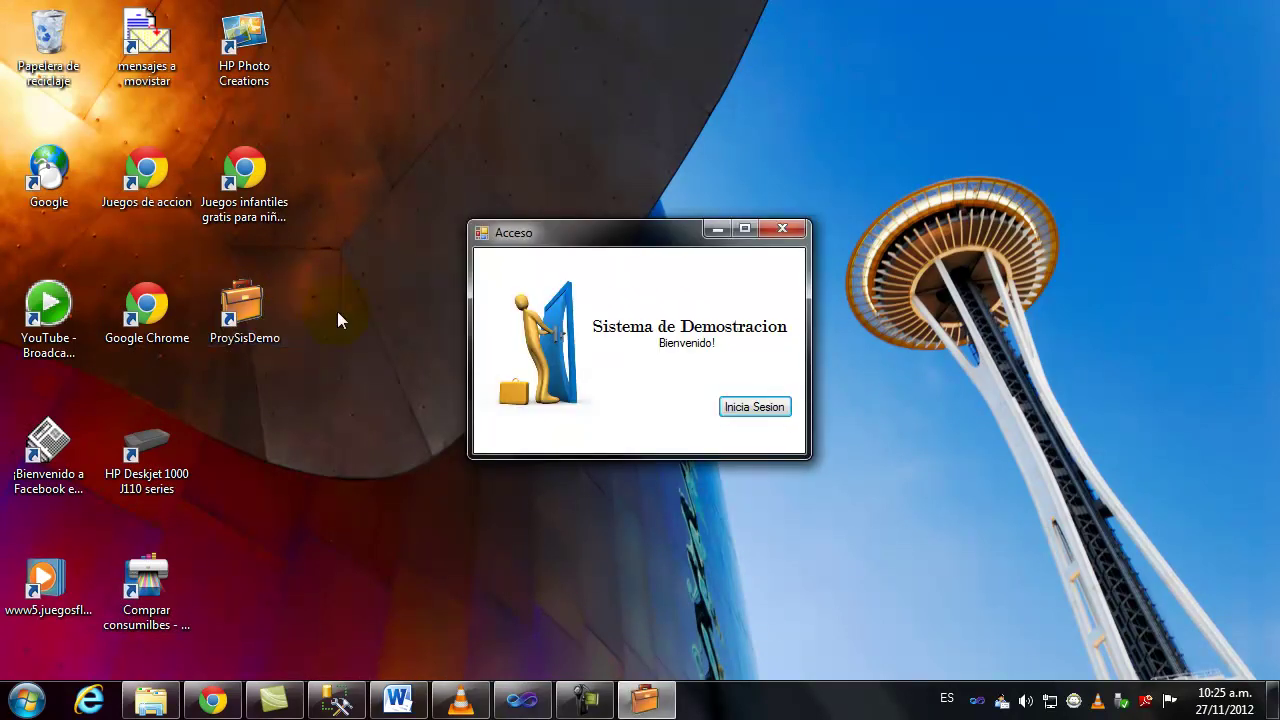